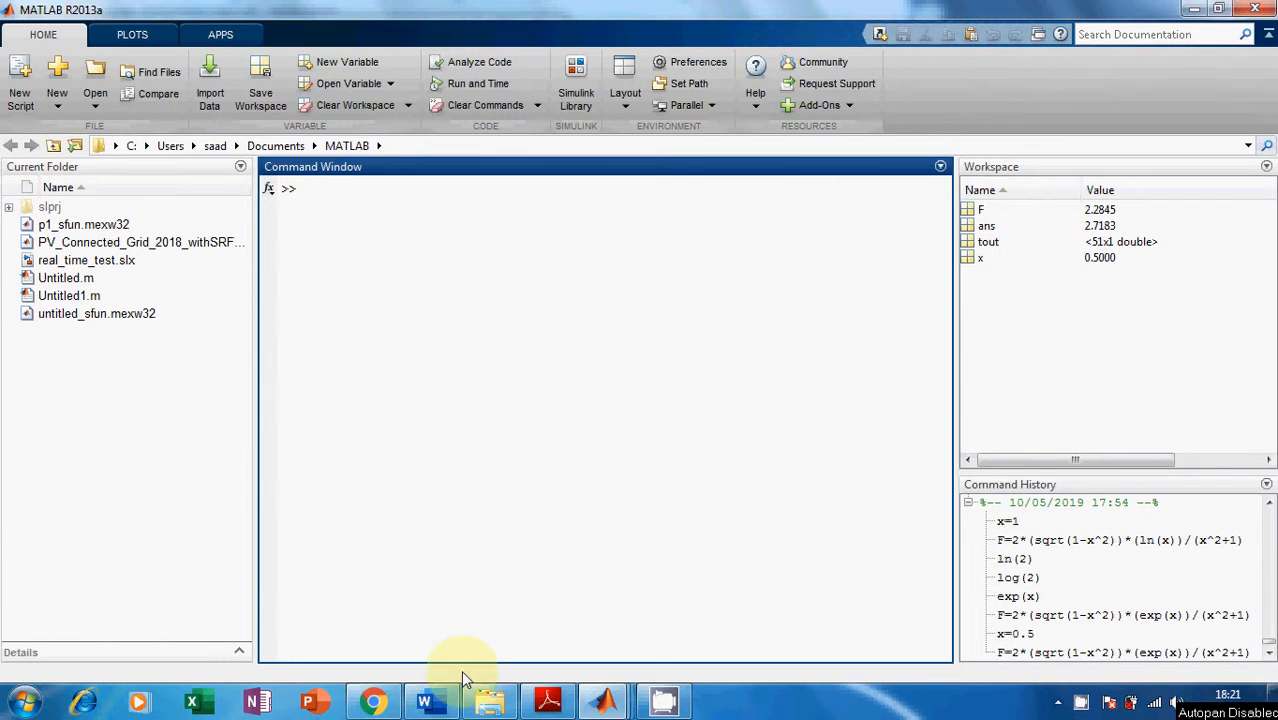
- Switch to Word to review the function f(x), and return to the main MATLAB window
{"action": "left_click", "coordinate": [424, 700]}
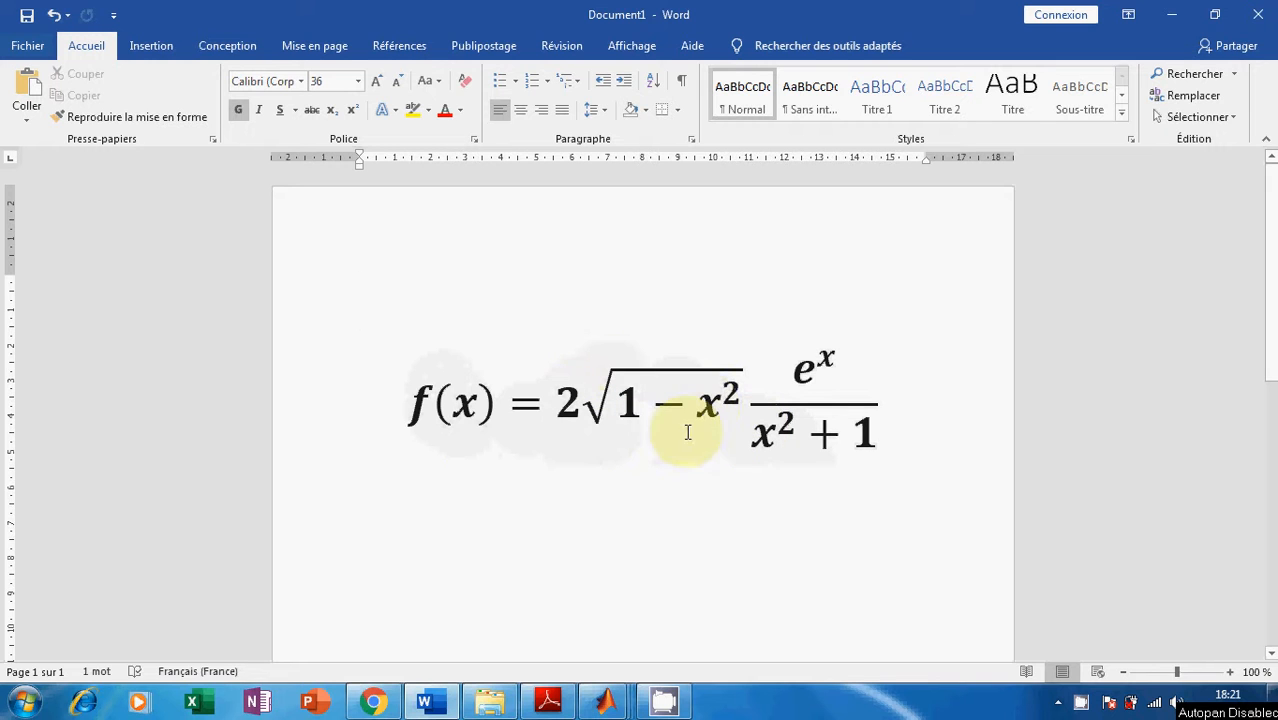
{"action": "left_click", "coordinate": [607, 430]}
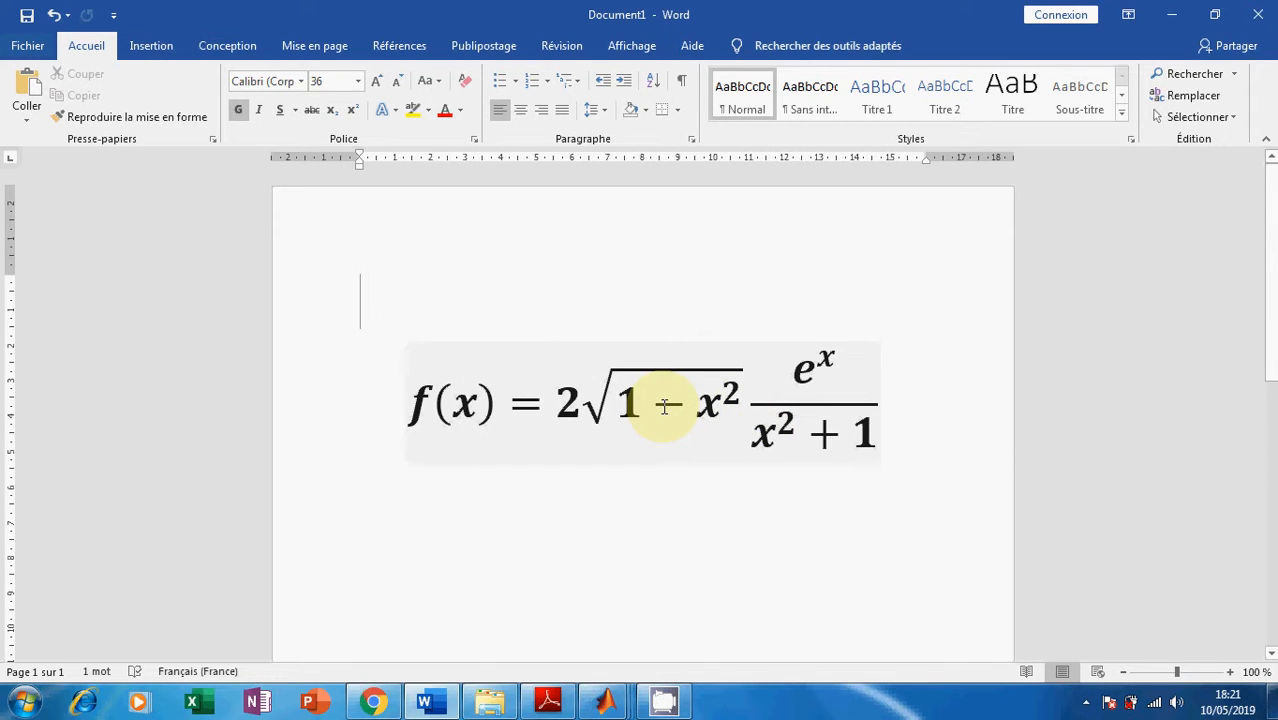
{"action": "mouse_move", "coordinate": [609, 707]}
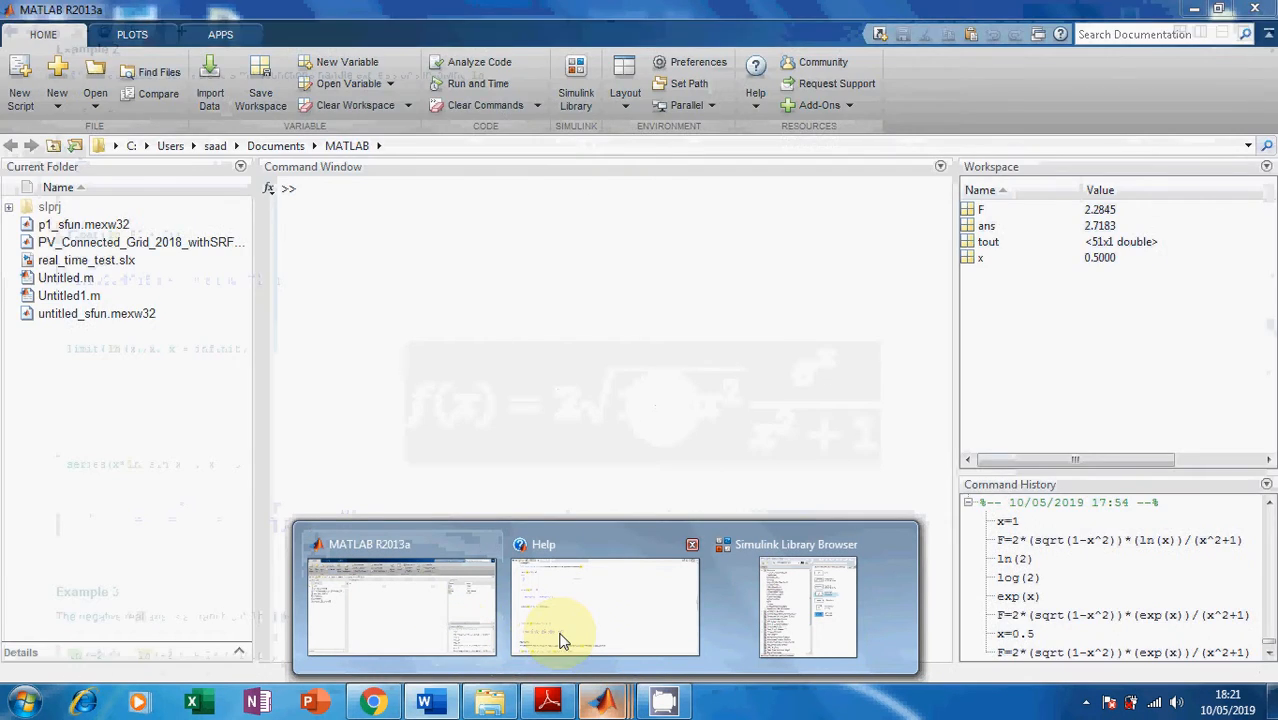
{"action": "mouse_move", "coordinate": [563, 640]}
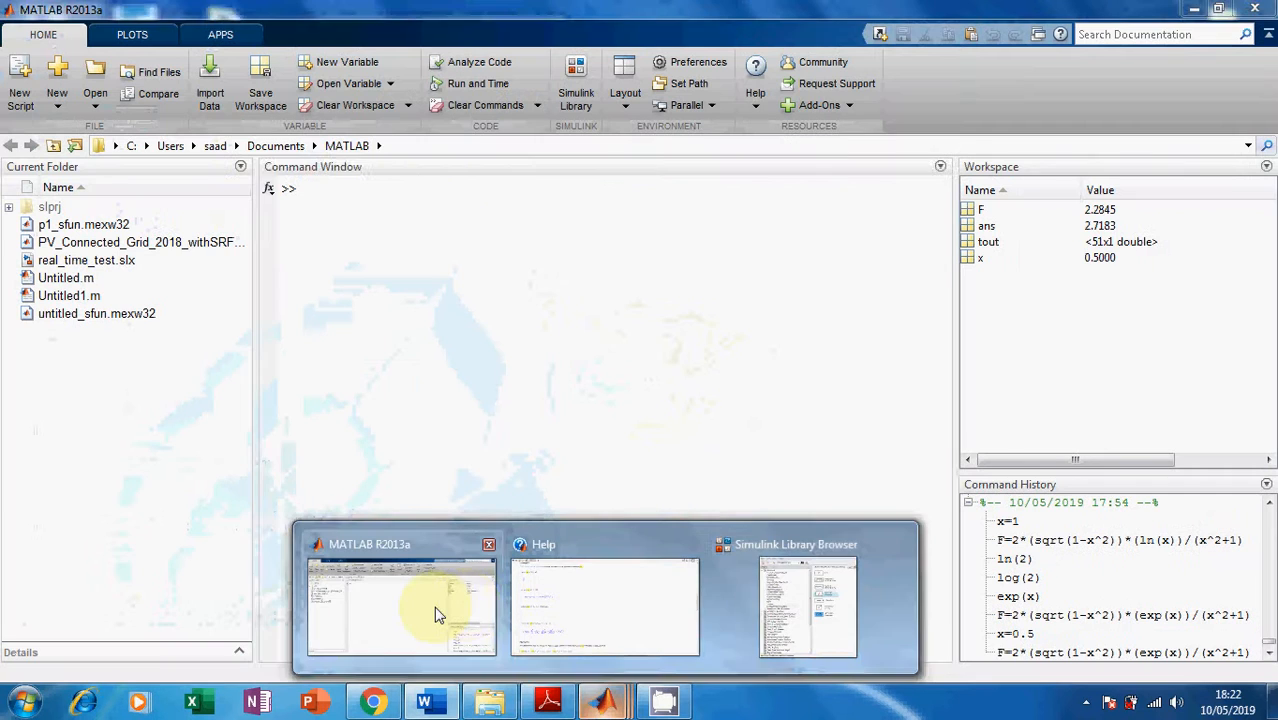
{"action": "left_click", "coordinate": [440, 608]}
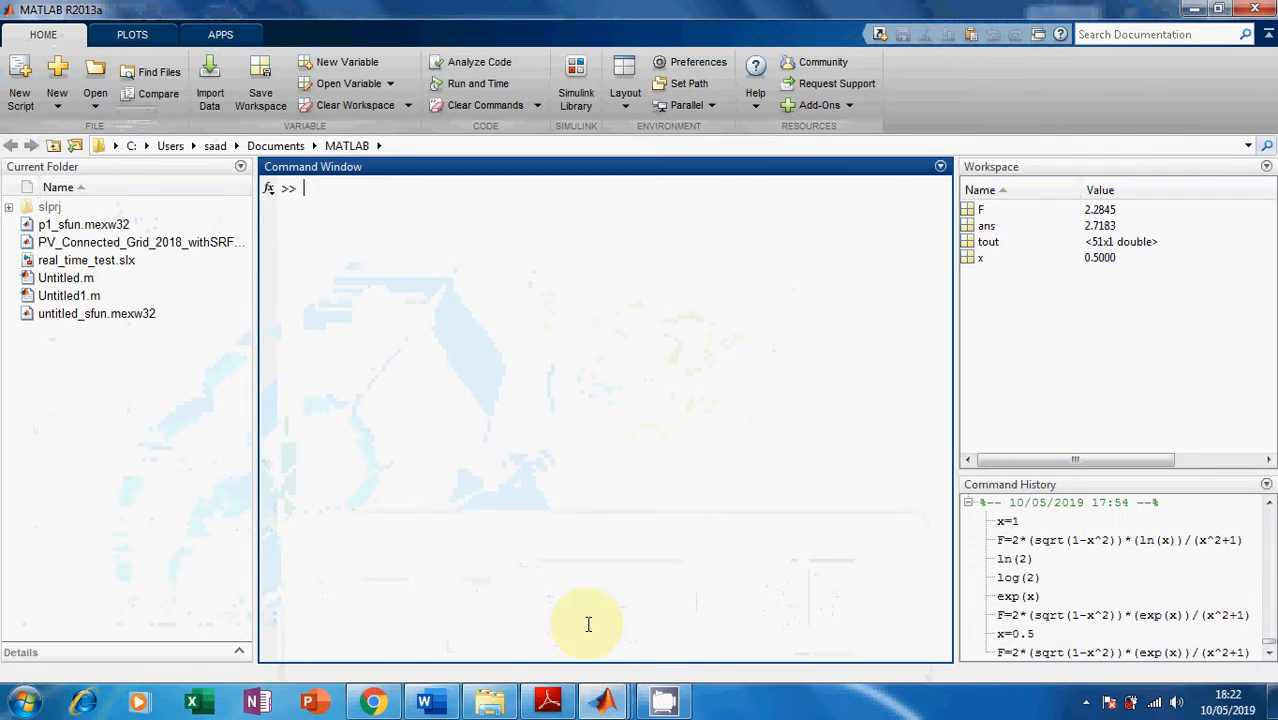
- Bring up the Simulink Library Browser and create a new blank Simulink model from it
{"action": "mouse_move", "coordinate": [606, 700]}
{"action": "left_click", "coordinate": [650, 634]}
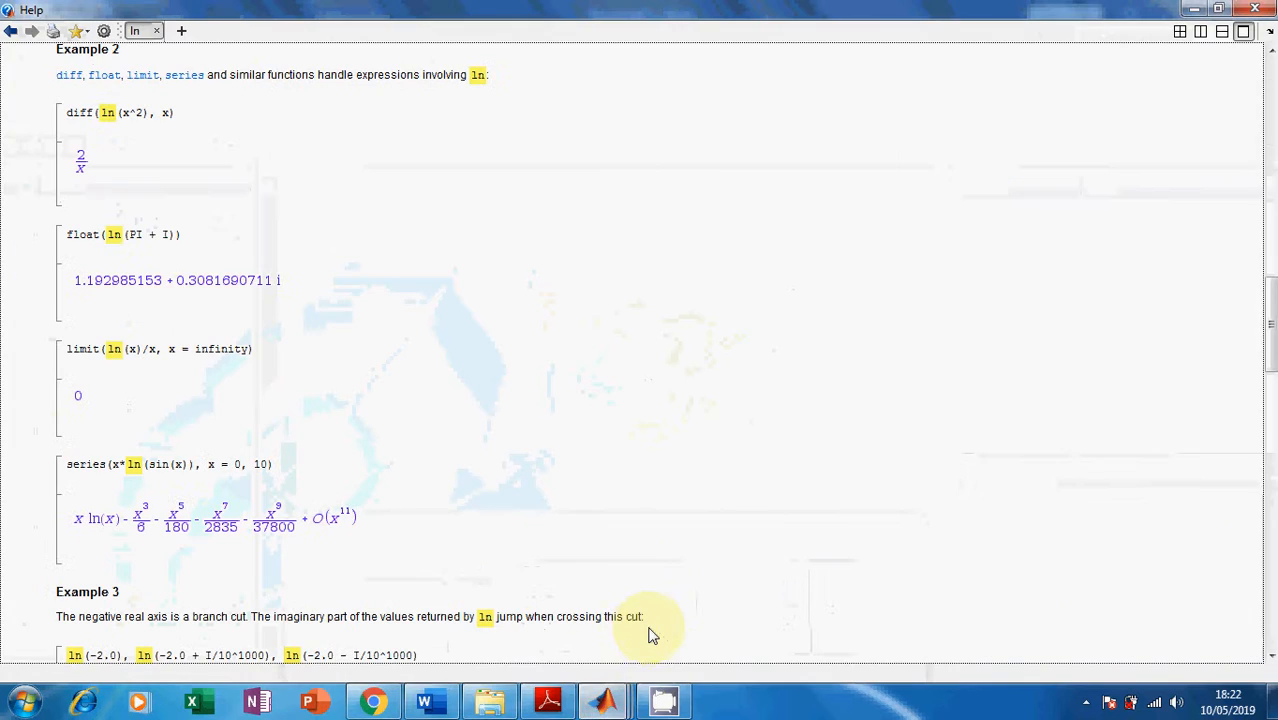
{"action": "left_click", "coordinate": [756, 640]}
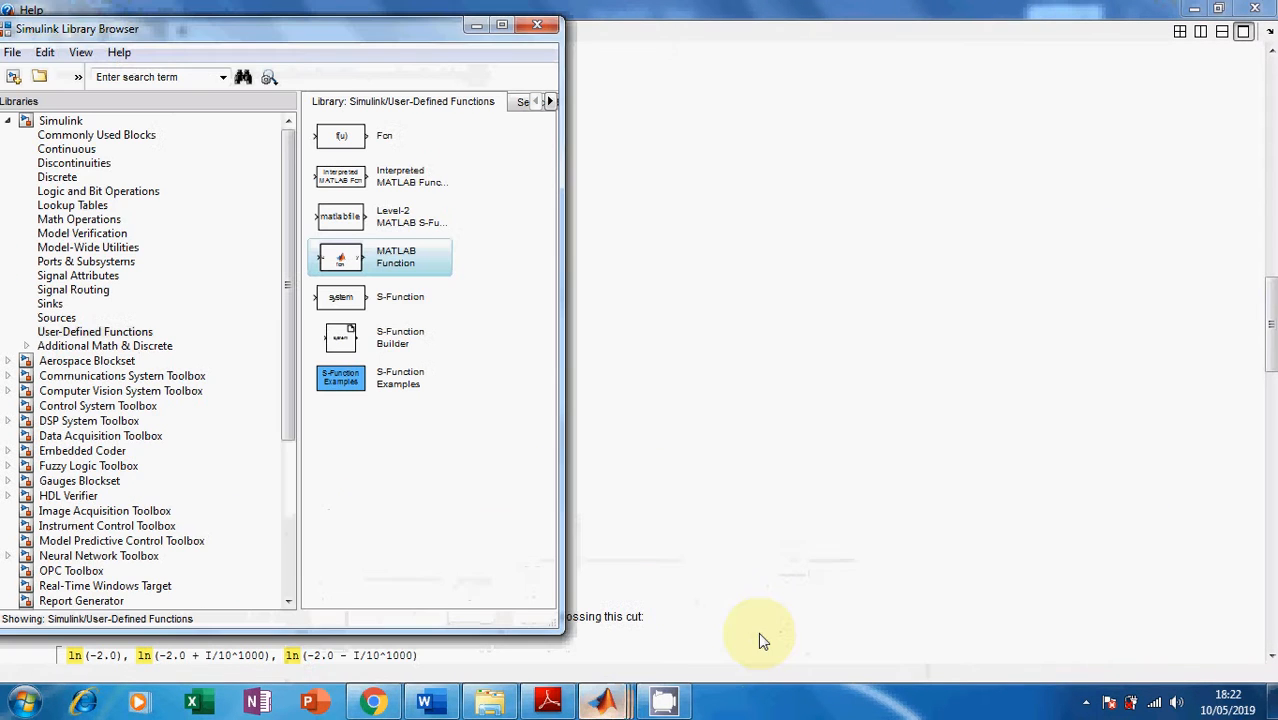
{"action": "left_click", "coordinate": [14, 78]}
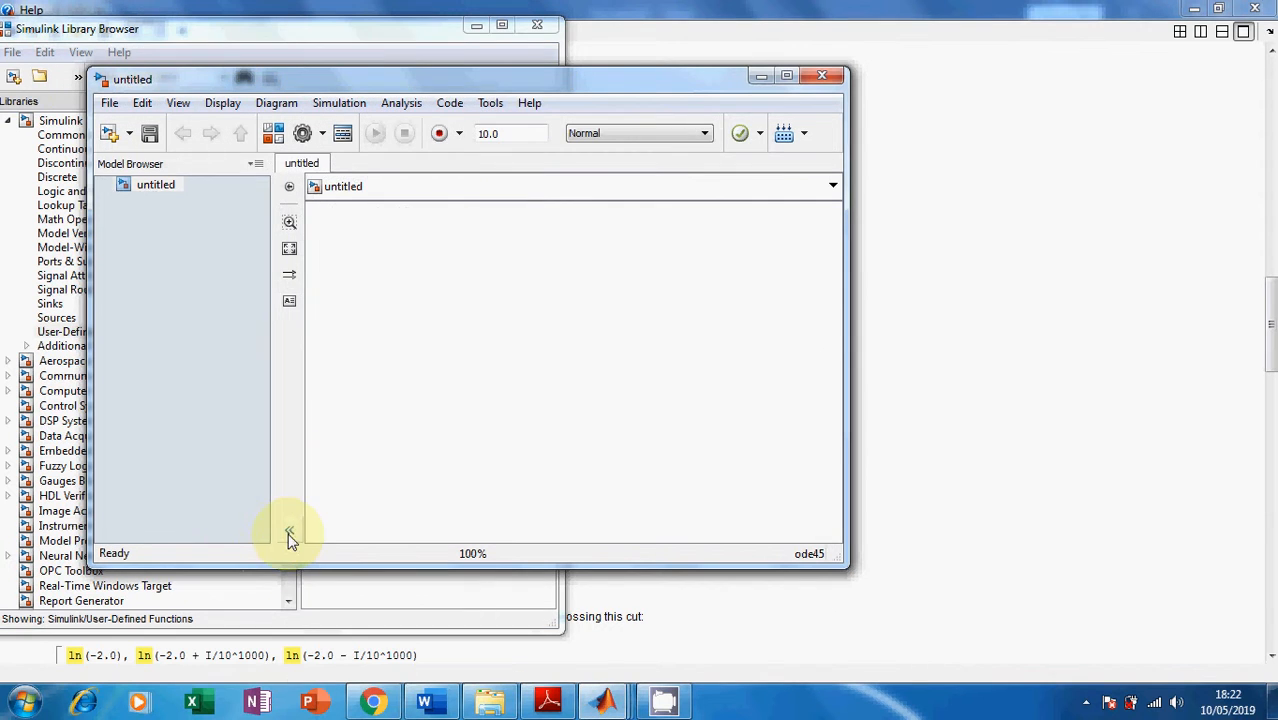
- Hide the Model Browser in the new untitled model and maximize the model window
{"action": "left_click", "coordinate": [289, 535]}
{"action": "left_click_drag", "start_coordinate": [715, 80], "coordinate": [900, 75]}
{"action": "left_click", "coordinate": [942, 70]}
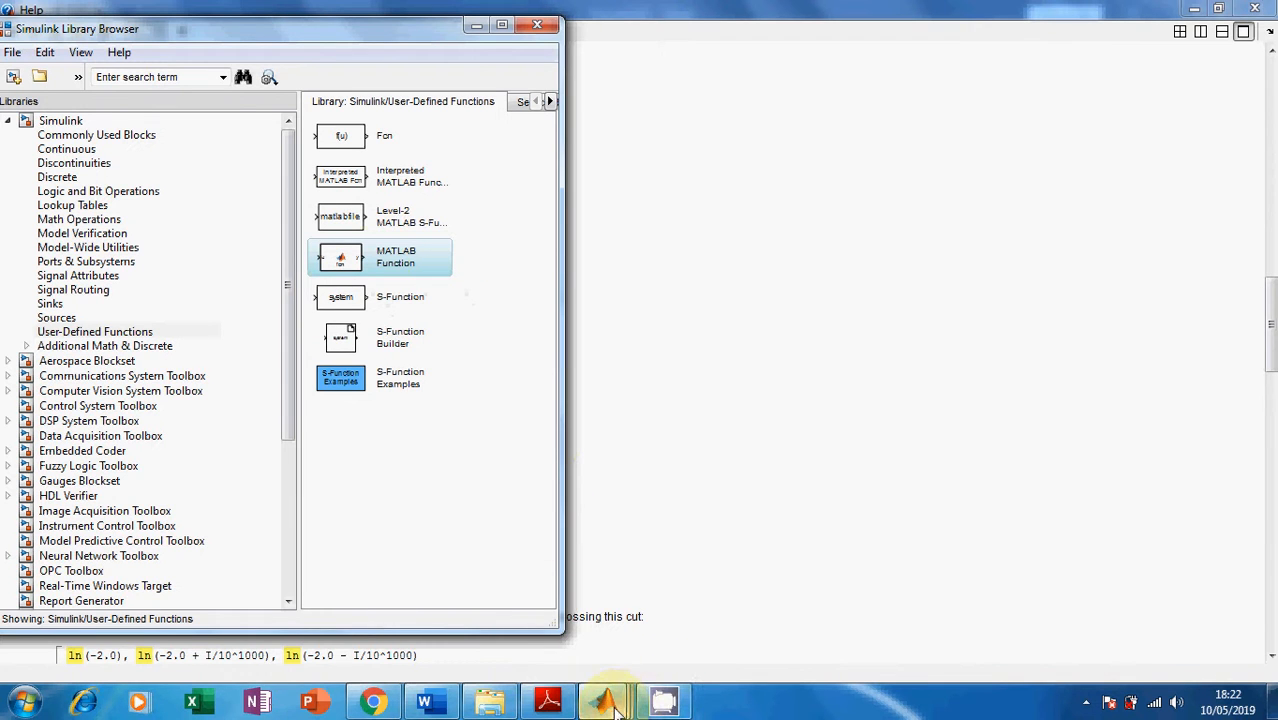
{"action": "mouse_move", "coordinate": [615, 706]}
{"action": "left_click", "coordinate": [876, 632]}
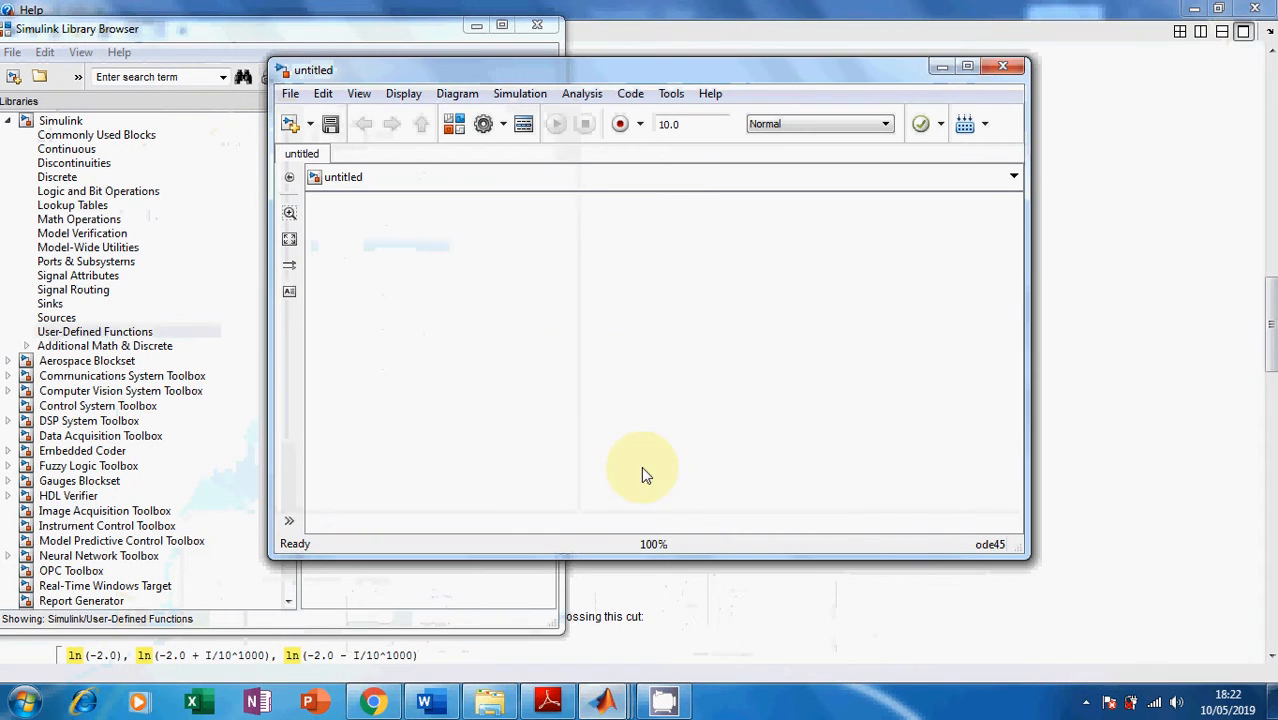
{"action": "left_click", "coordinate": [969, 69]}
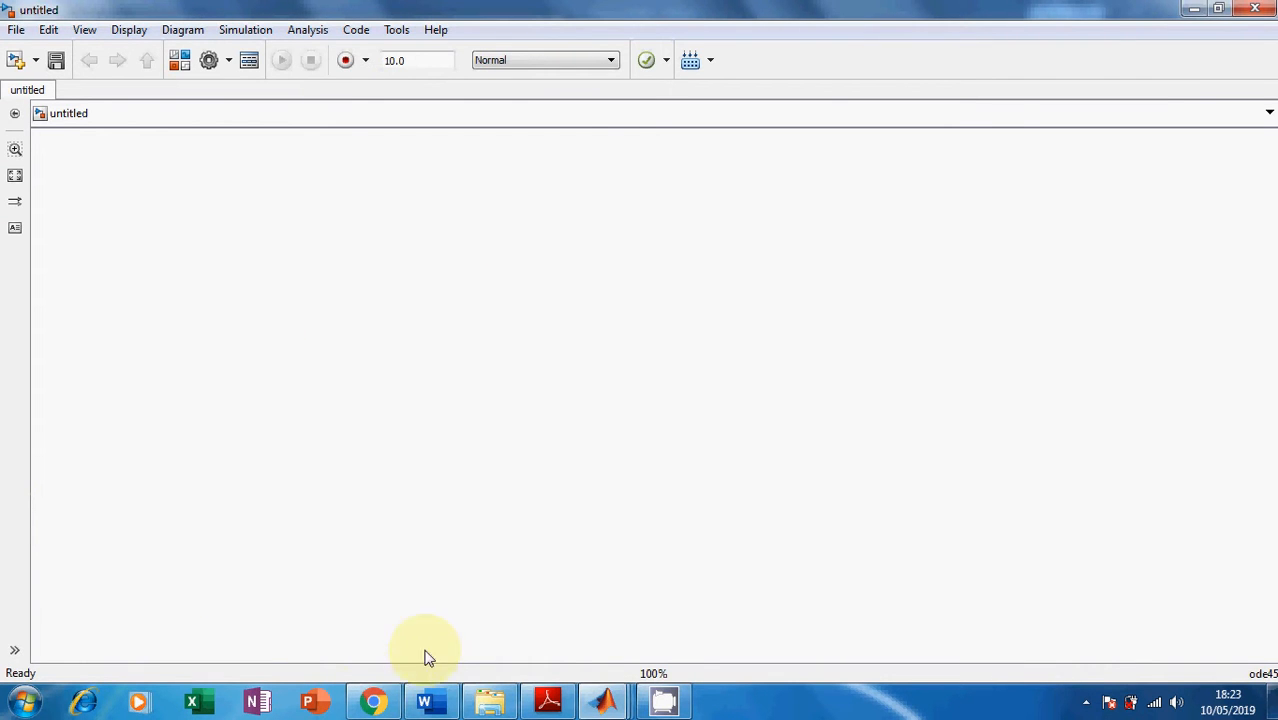
- Check the f(x) formula in Word and place an Add block from Simulink's Math Operations library in the model
{"action": "left_click", "coordinate": [425, 696]}
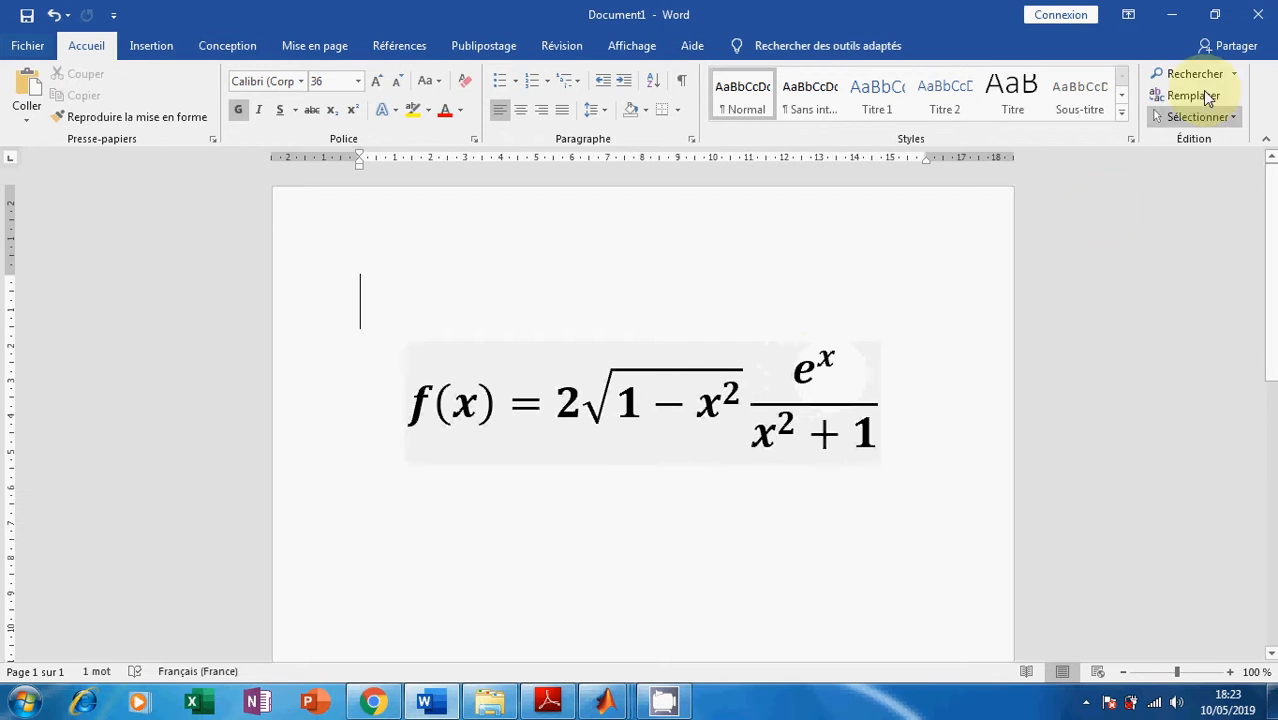
{"action": "left_click", "coordinate": [1175, 20]}
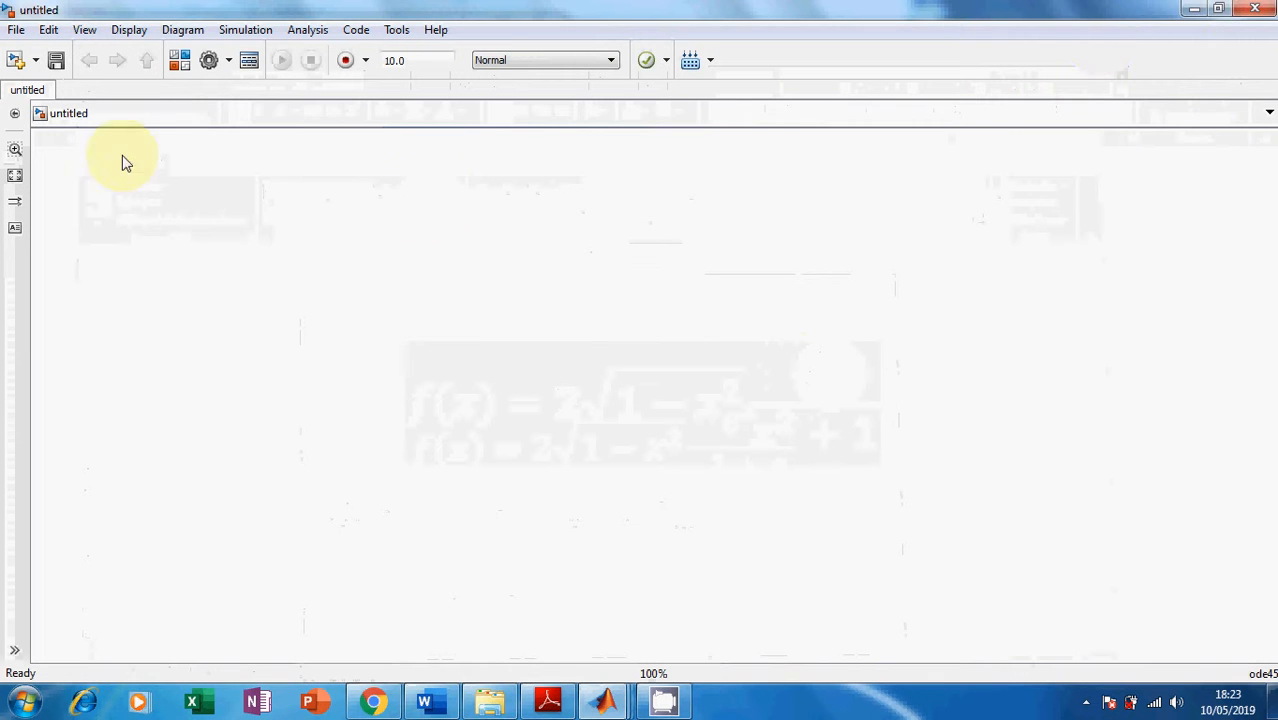
{"action": "left_click", "coordinate": [179, 61]}
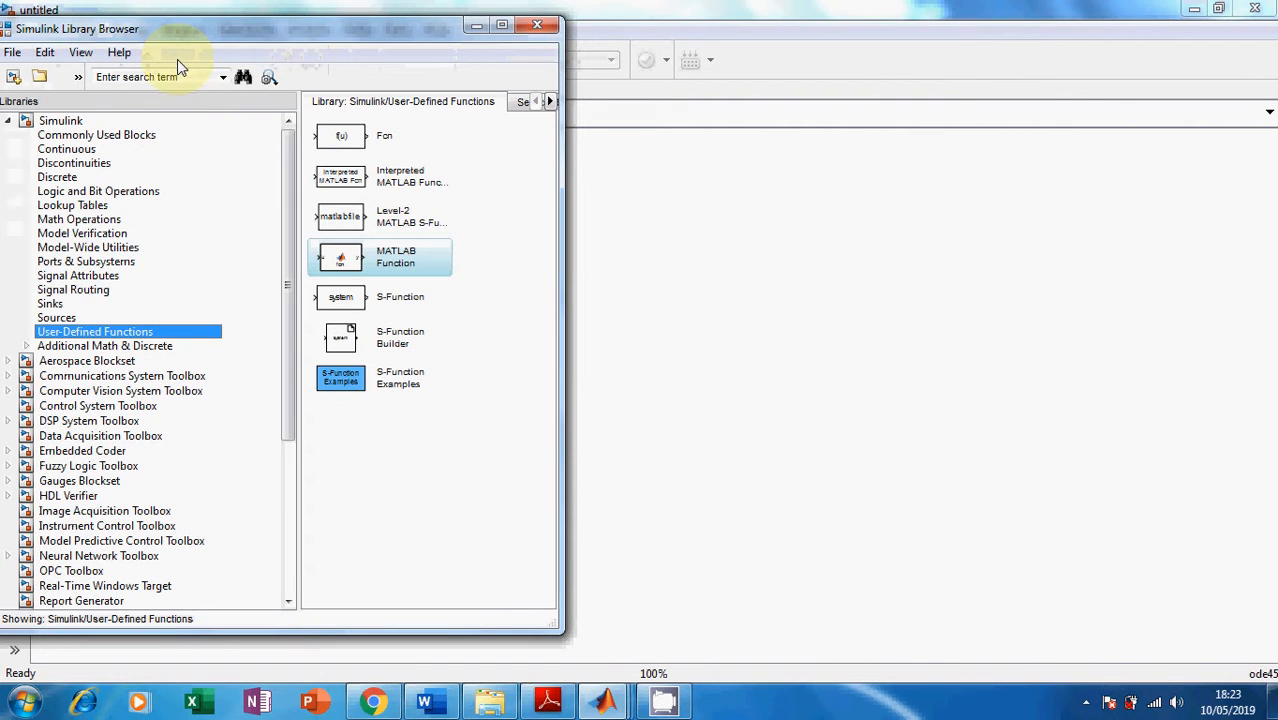
{"action": "mouse_move", "coordinate": [287, 289]}
{"action": "left_mouse_down"}
{"action": "mouse_move", "coordinate": [285, 342]}
{"action": "mouse_move", "coordinate": [288, 285]}
{"action": "left_mouse_up"}
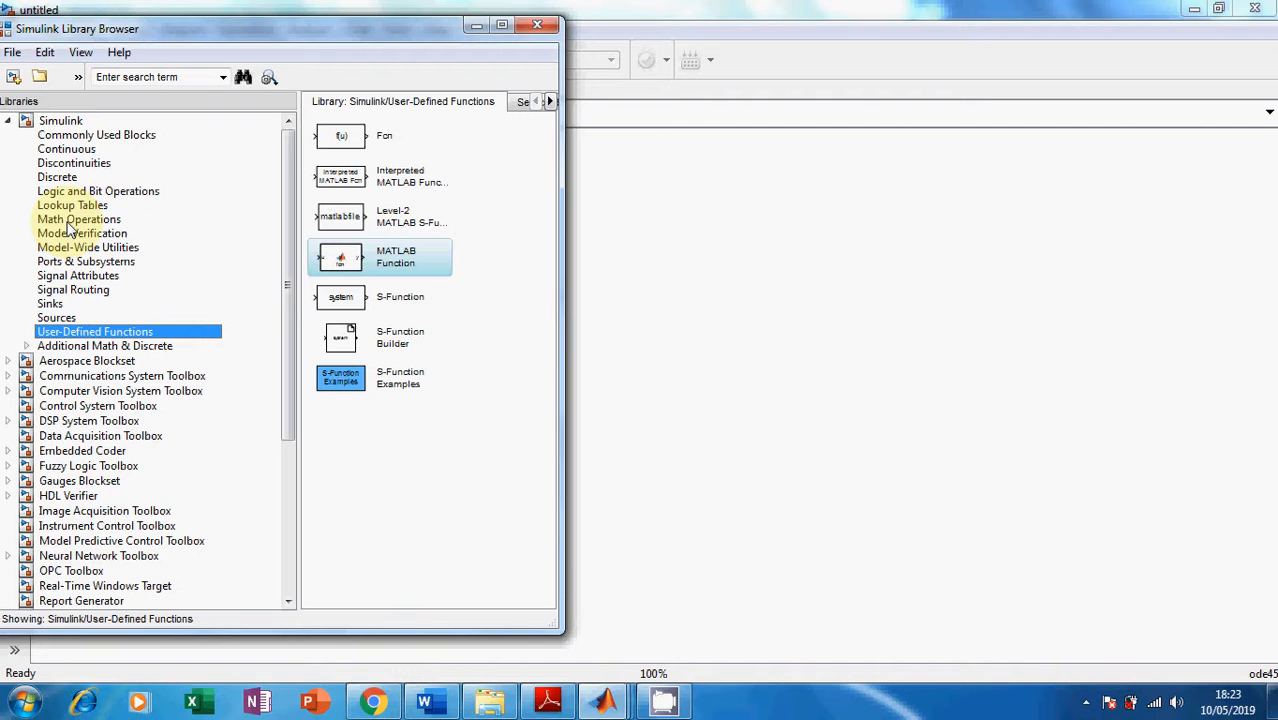
{"action": "left_click", "coordinate": [70, 220]}
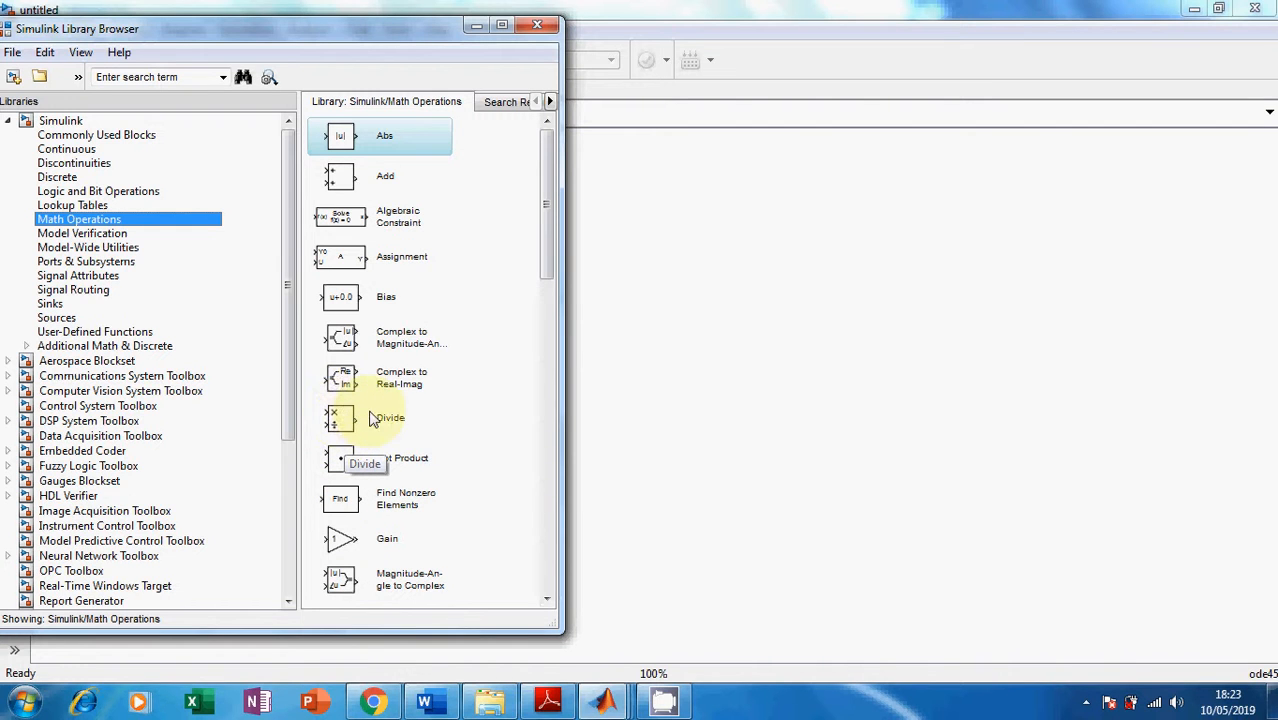
{"action": "left_click", "coordinate": [339, 181]}
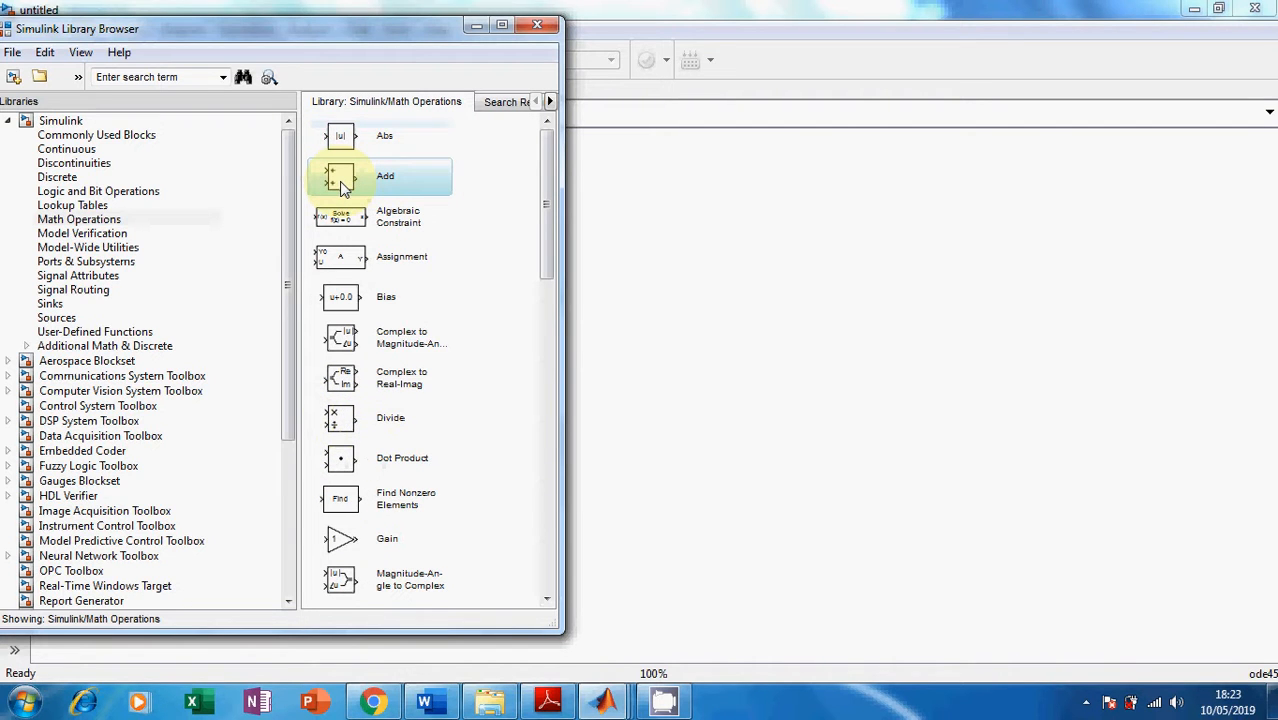
{"action": "left_click_drag", "start_coordinate": [343, 187], "coordinate": [810, 243]}
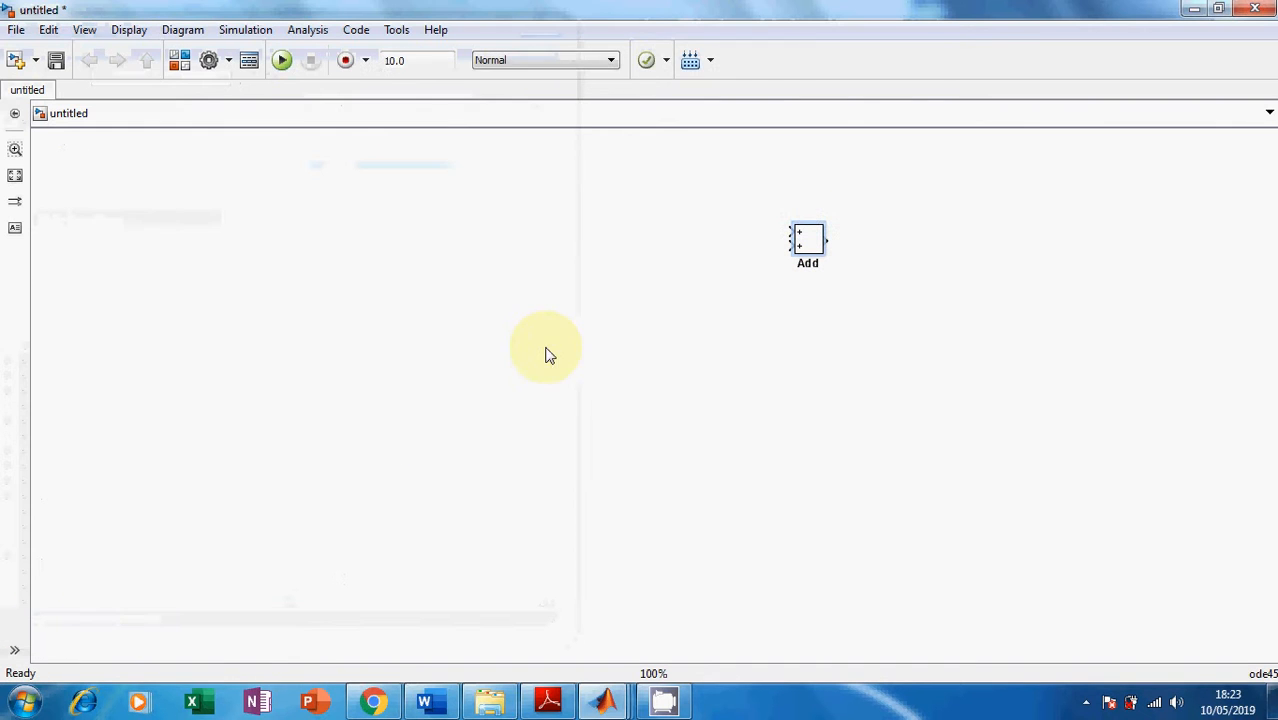
- Place a Divide block and a Product block from the Math Operations library below the Add block
{"action": "left_click", "coordinate": [177, 60]}
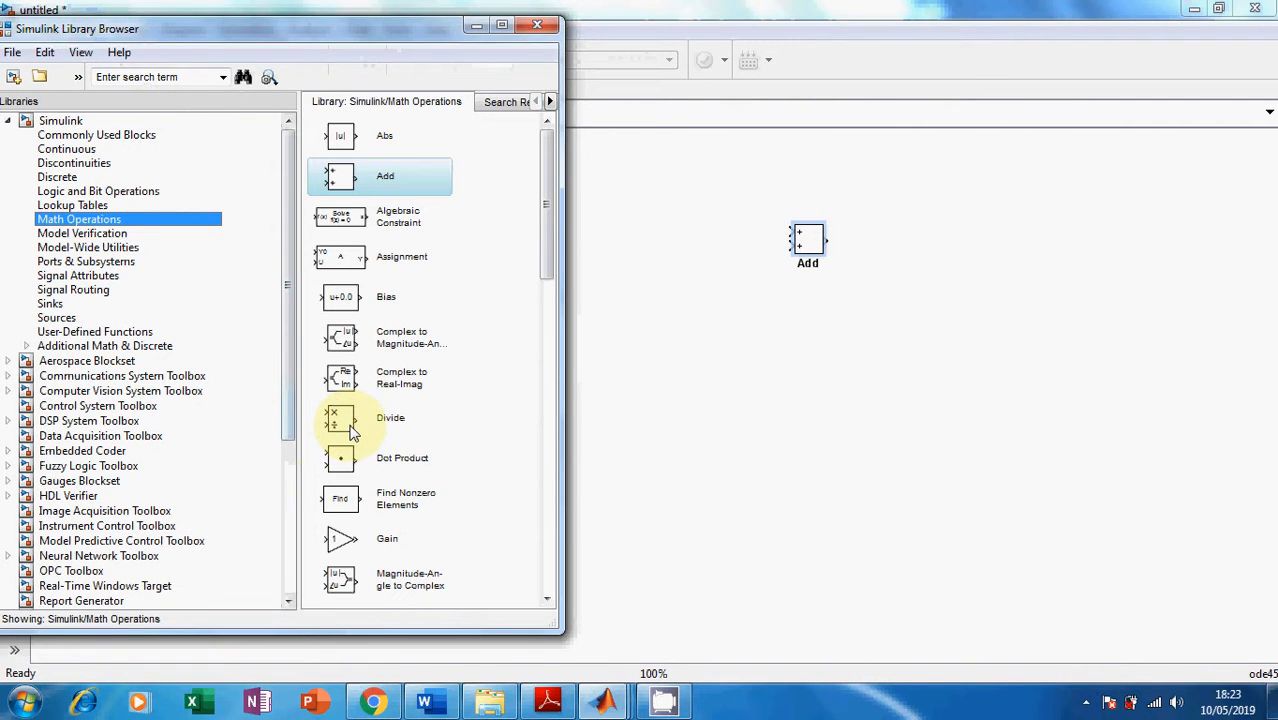
{"action": "left_click_drag", "start_coordinate": [345, 425], "coordinate": [874, 352]}
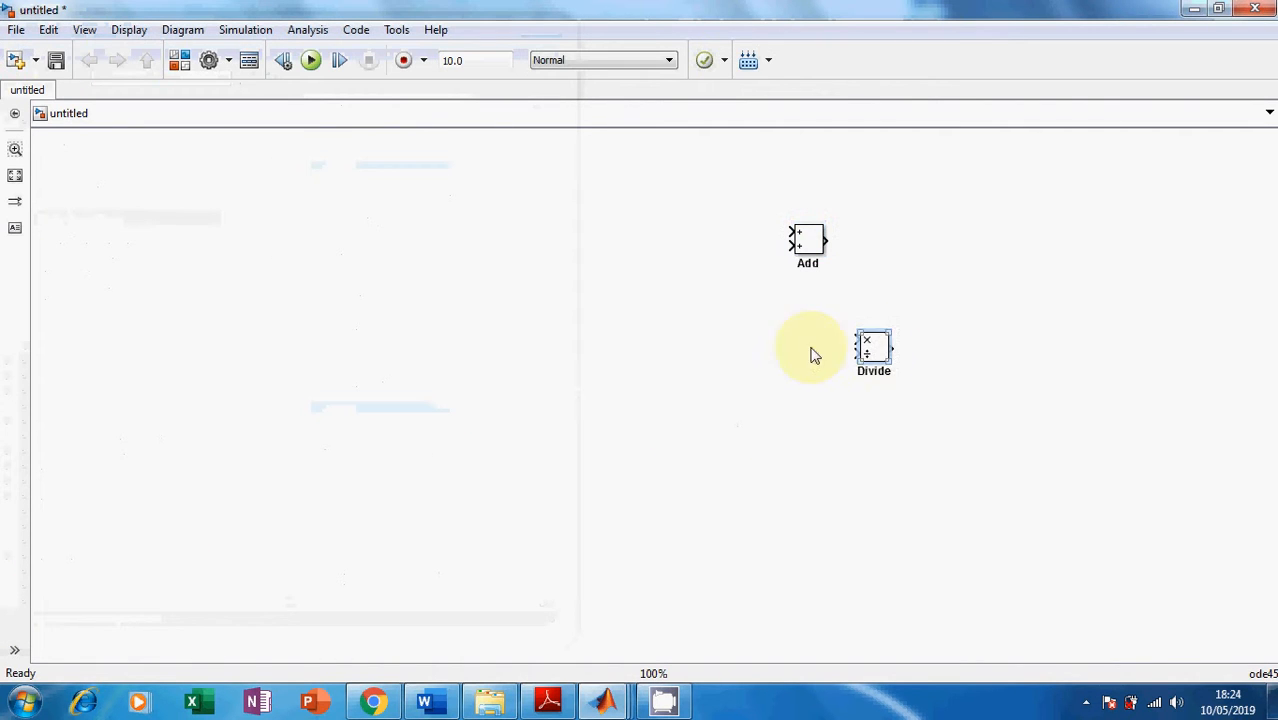
{"action": "left_click", "coordinate": [180, 60]}
{"action": "left_click_drag", "start_coordinate": [544, 200], "coordinate": [554, 331]}
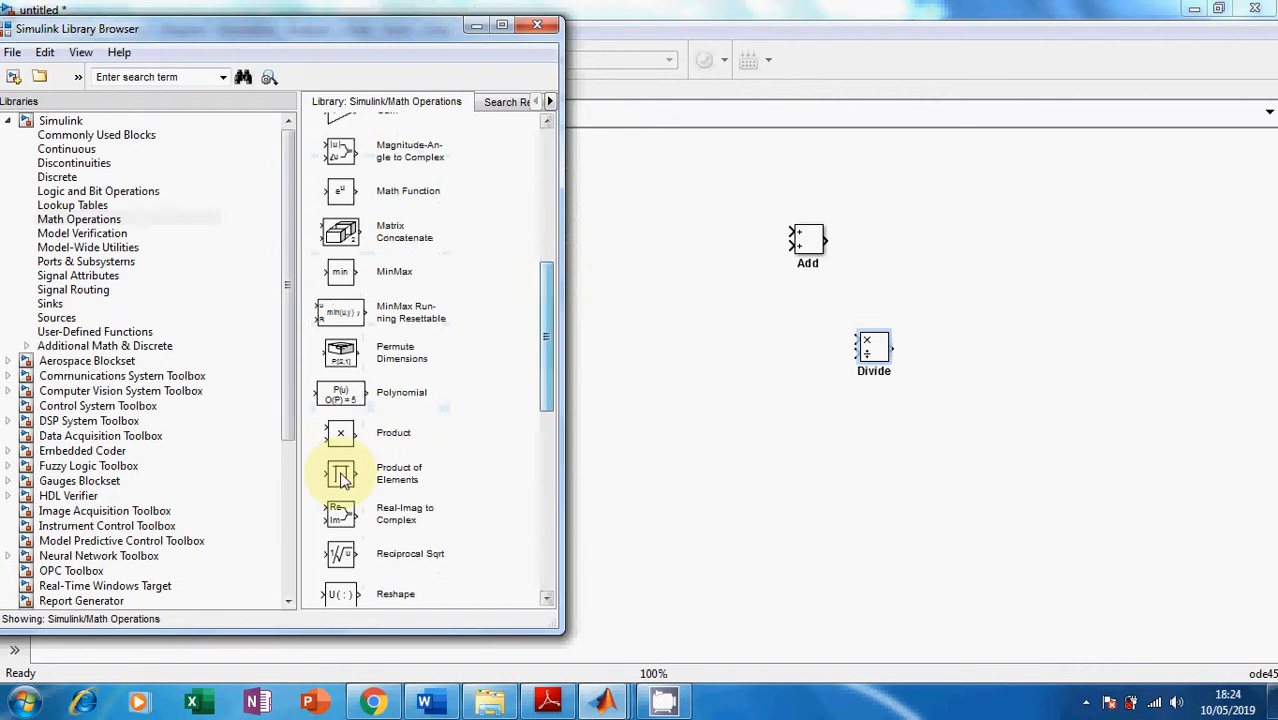
{"action": "left_click_drag", "start_coordinate": [341, 437], "coordinate": [830, 440]}
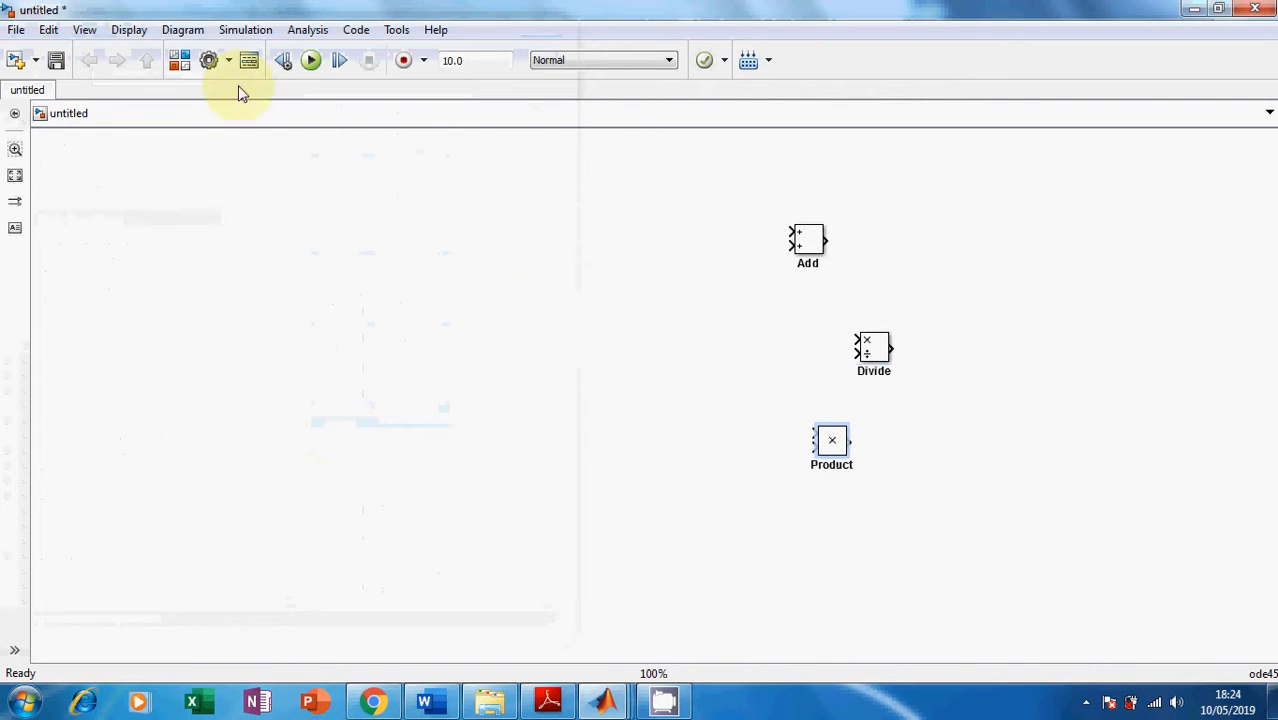
- Place a Math Function block from the Math Operations library beside the Add block
{"action": "left_click", "coordinate": [178, 68]}
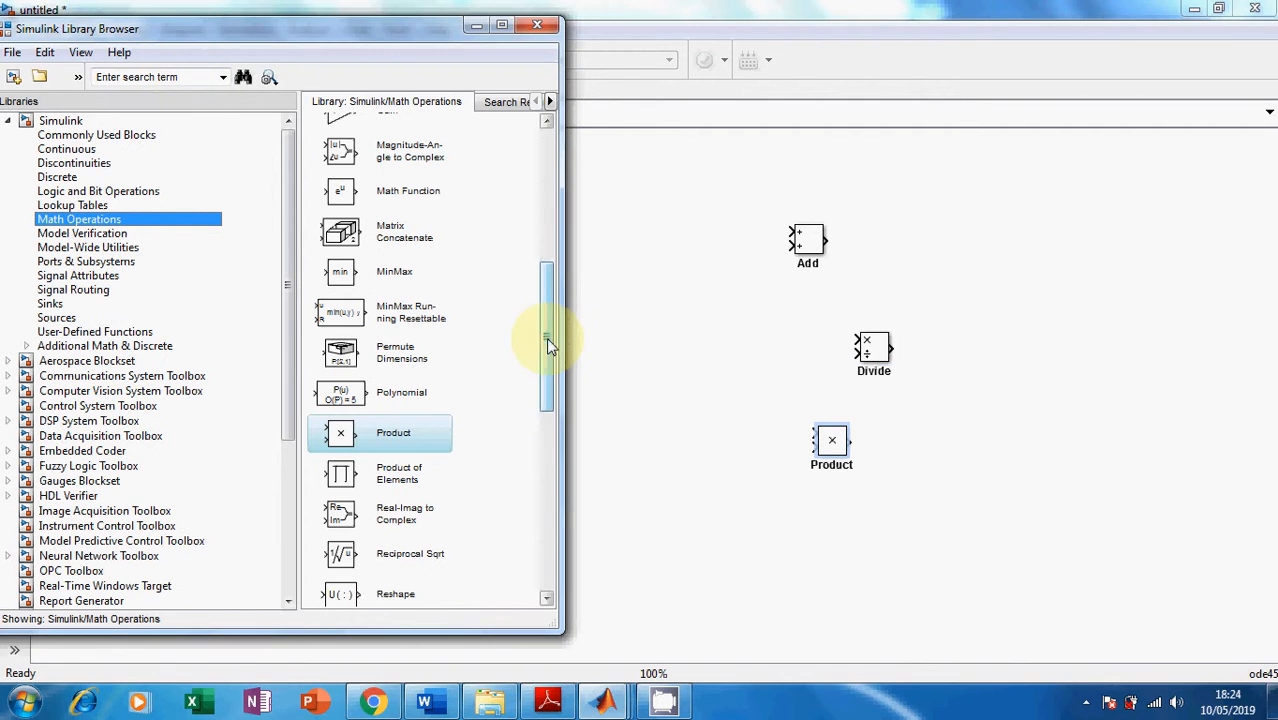
{"action": "left_click_drag", "start_coordinate": [546, 337], "coordinate": [548, 279]}
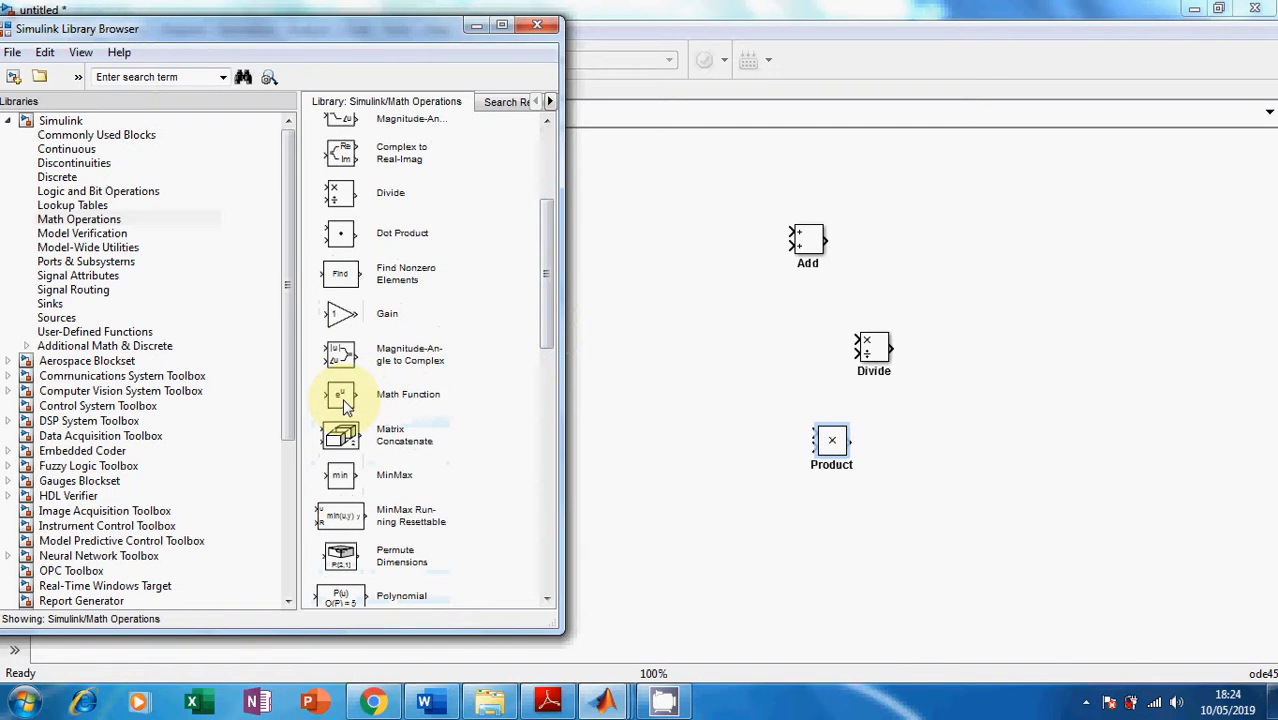
{"action": "left_click_drag", "start_coordinate": [342, 398], "coordinate": [948, 222]}
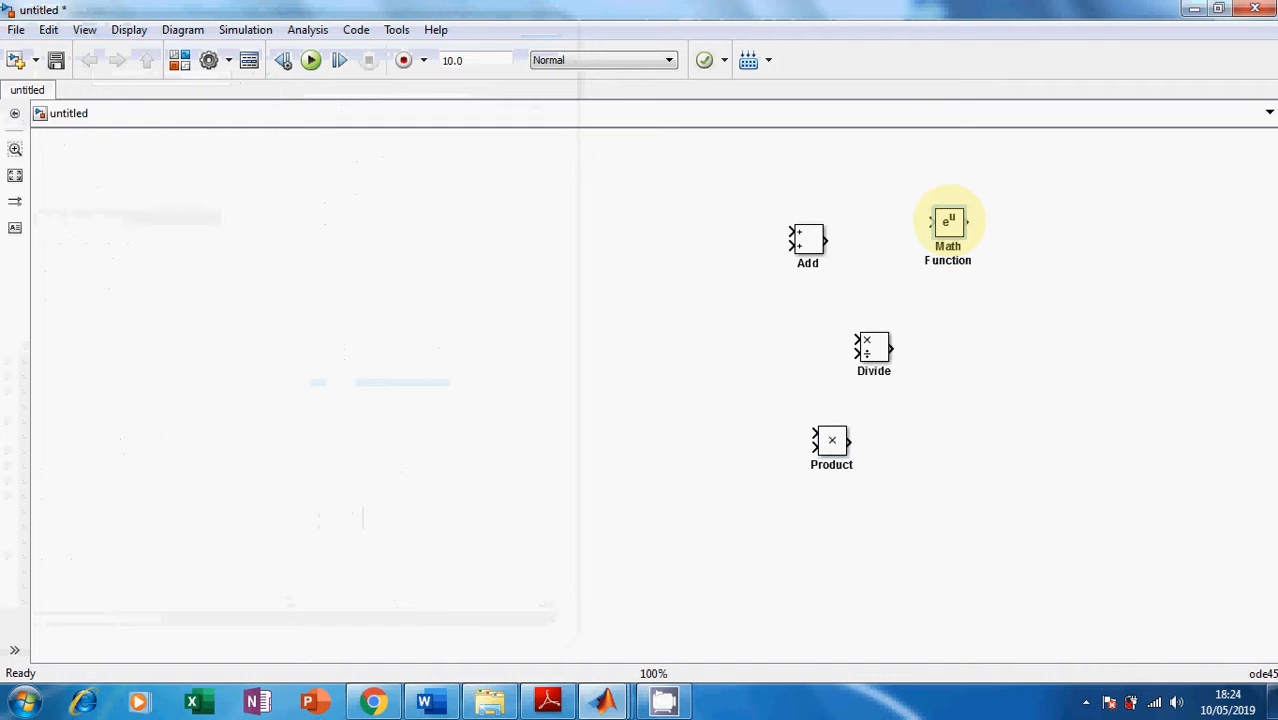
- Place a Constant block from Commonly Used Blocks above the Add block and a Display block from Sinks beyond the other blocks
{"action": "left_click", "coordinate": [179, 60]}
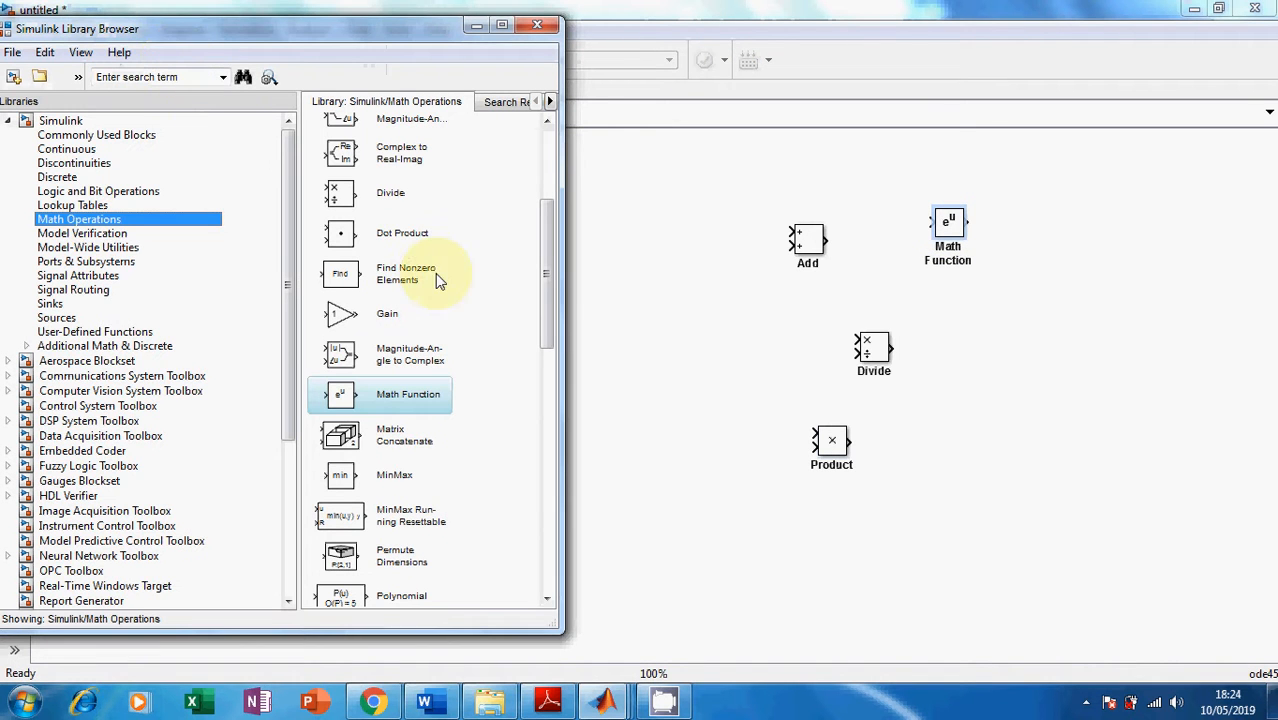
{"action": "left_click_drag", "start_coordinate": [551, 300], "coordinate": [556, 200]}
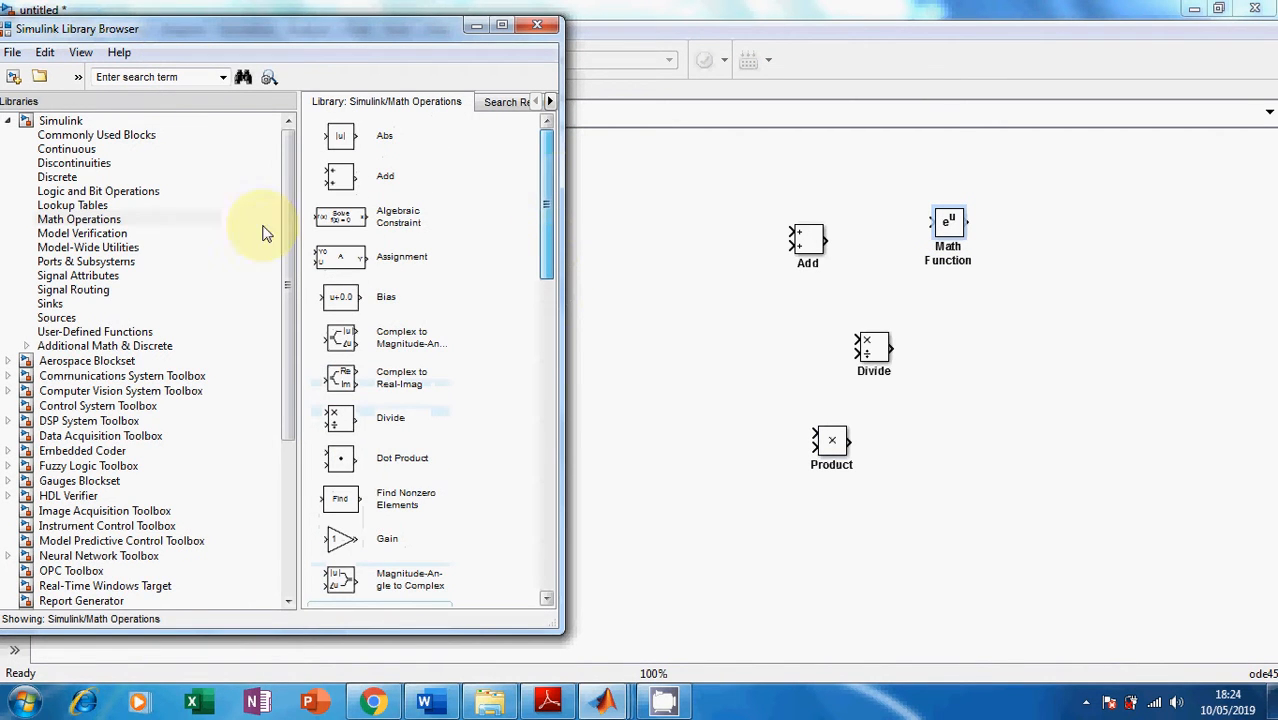
{"action": "left_click", "coordinate": [60, 135]}
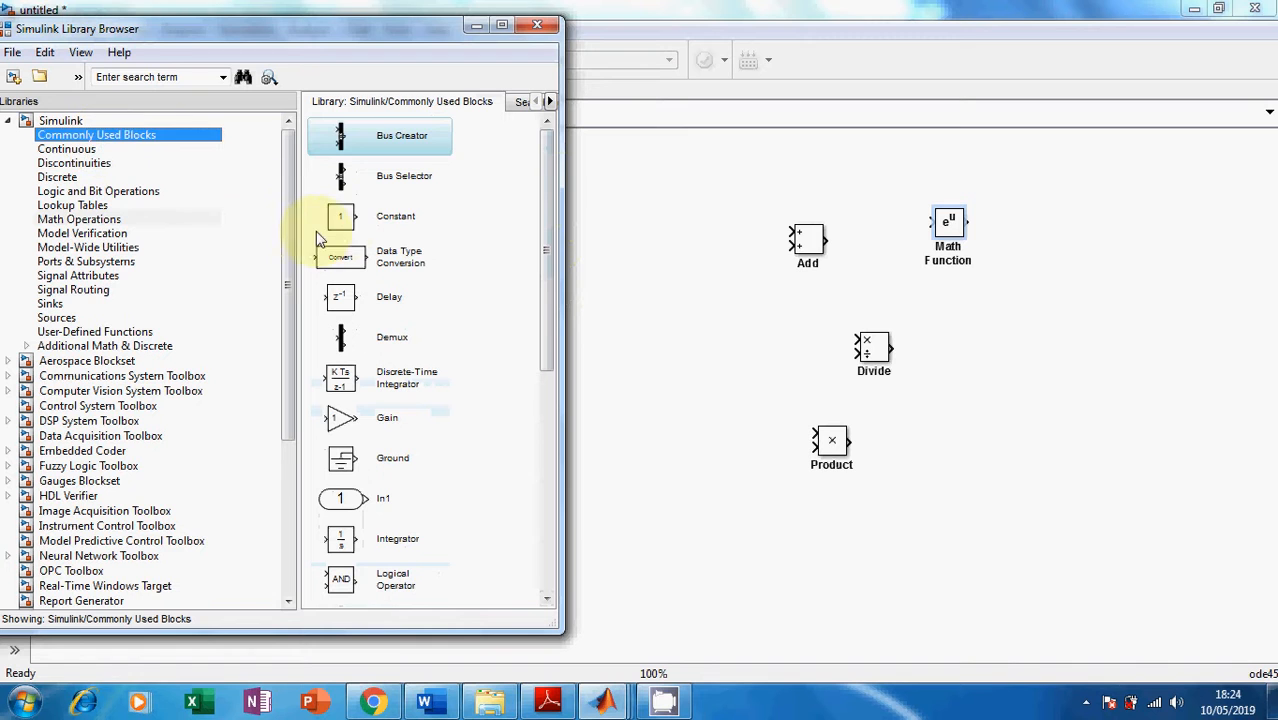
{"action": "left_click_drag", "start_coordinate": [340, 218], "coordinate": [775, 186]}
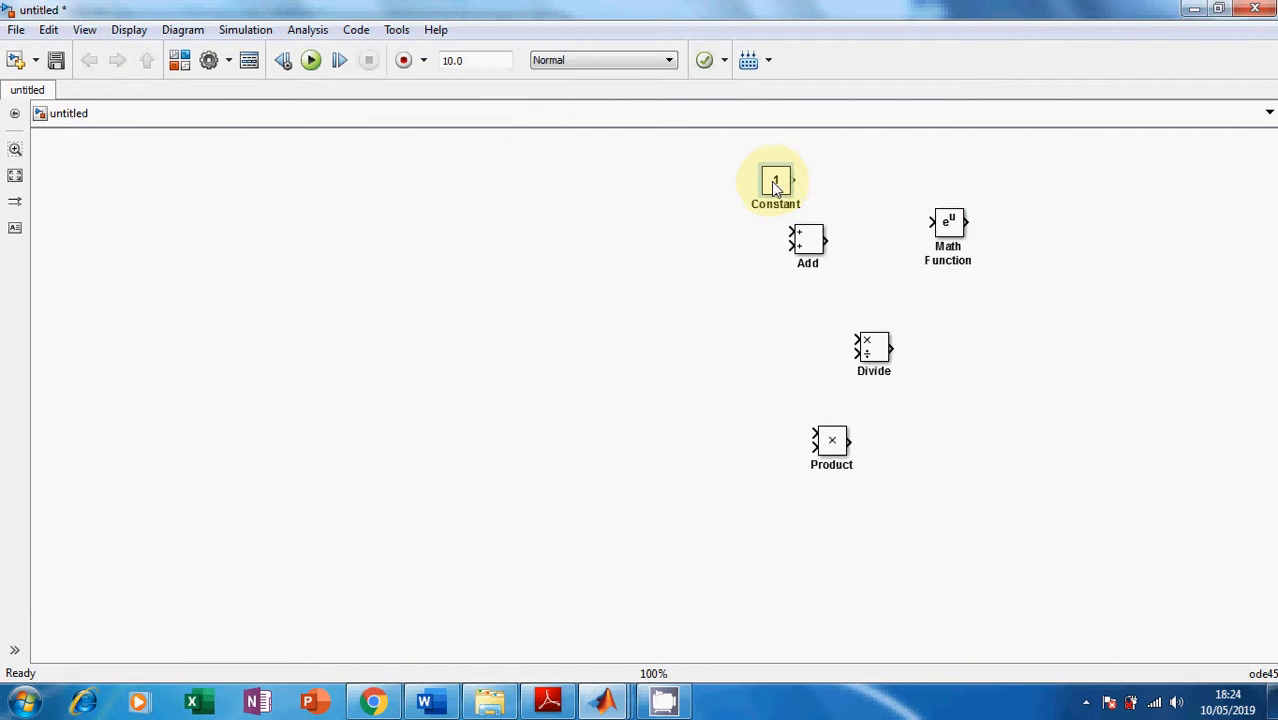
{"action": "left_click", "coordinate": [182, 62]}
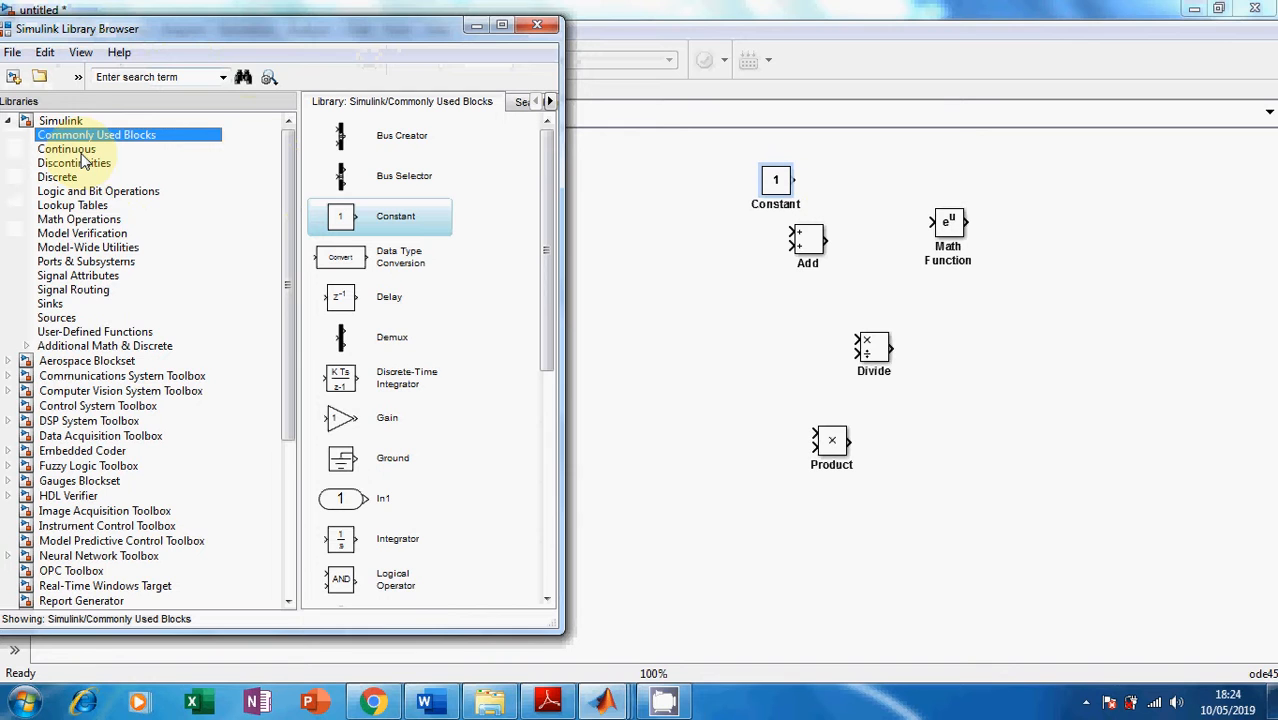
{"action": "left_click", "coordinate": [50, 304]}
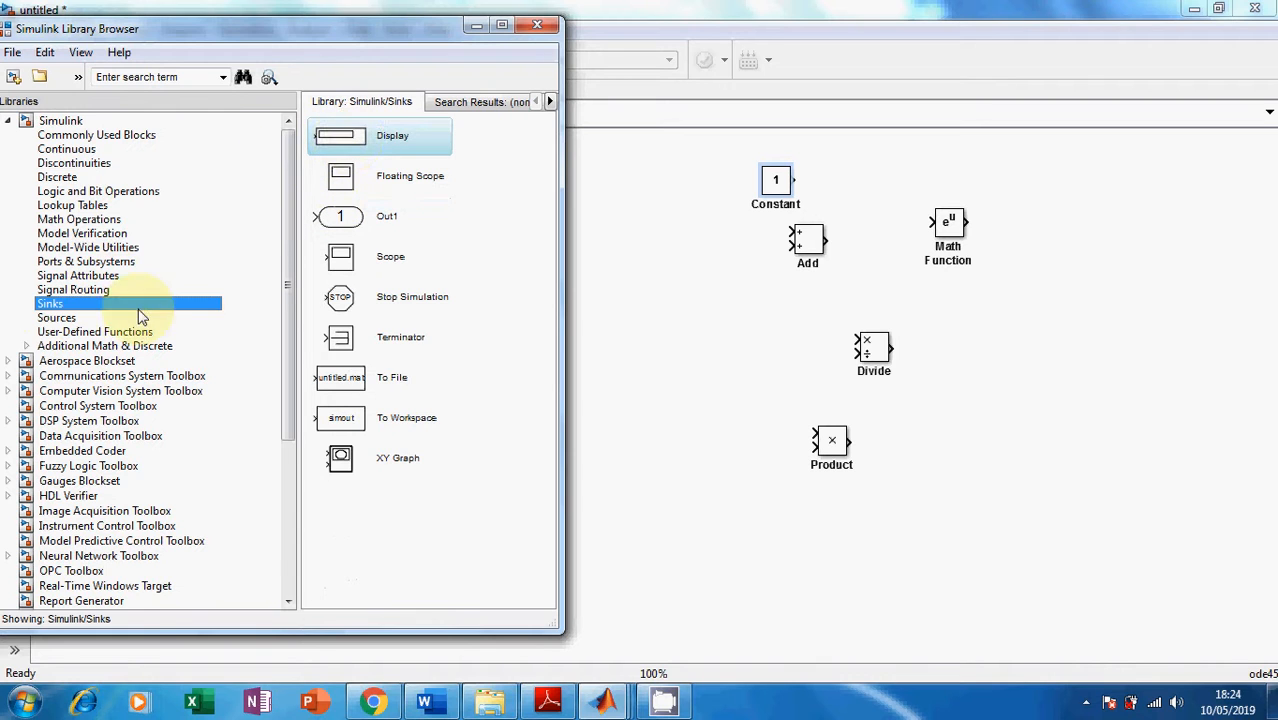
{"action": "left_click_drag", "start_coordinate": [365, 136], "coordinate": [1155, 334]}
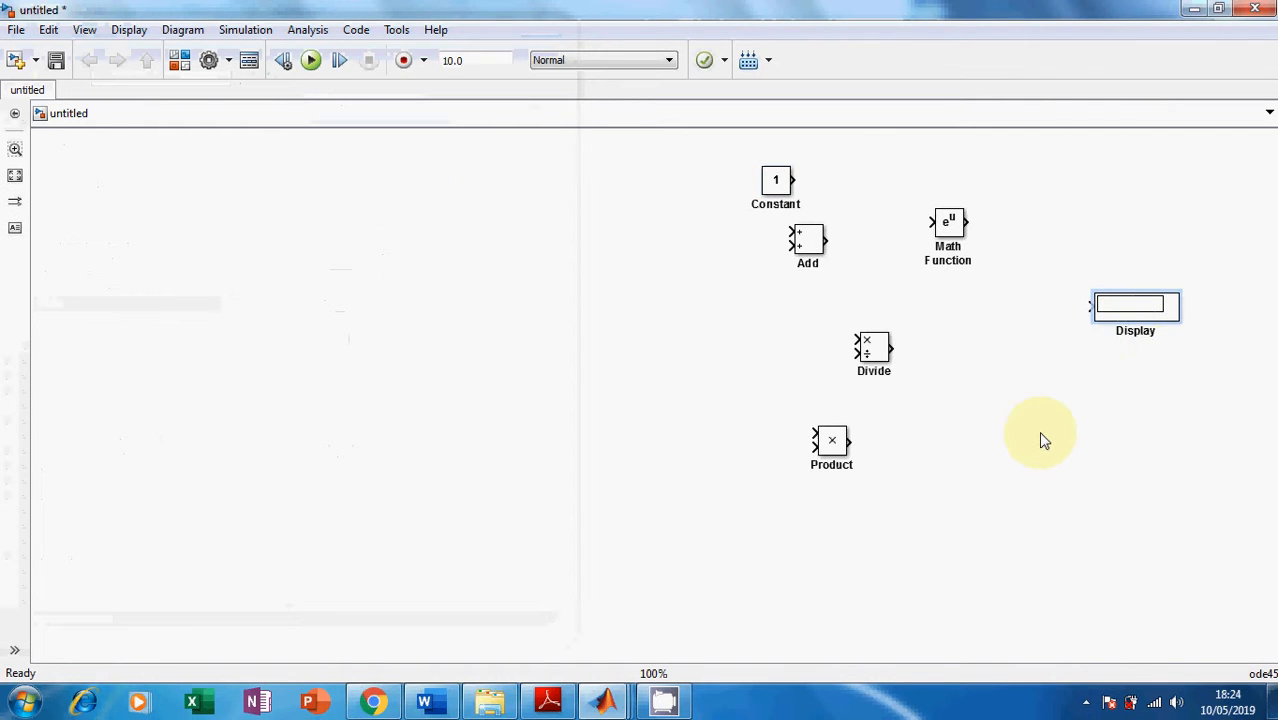
- Check the f(x) formula in Word and move the Constant block well to the left of the other blocks in the model
{"action": "left_click", "coordinate": [432, 703]}
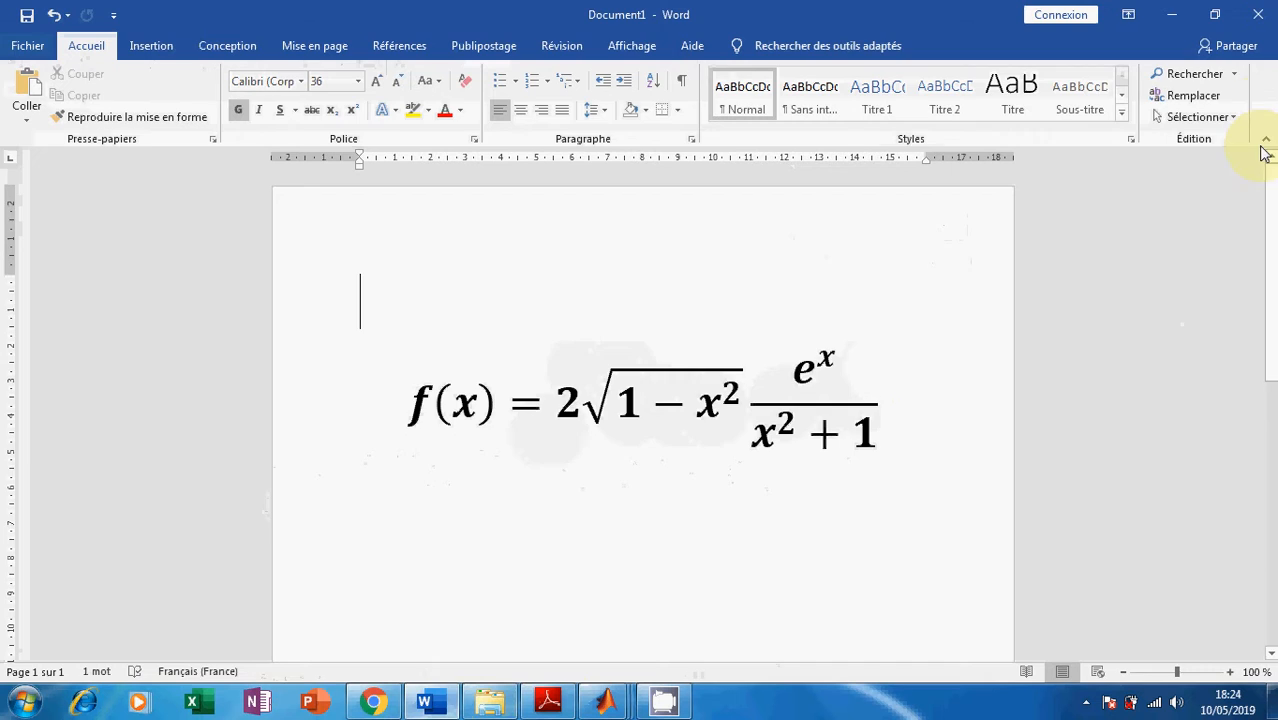
{"action": "left_click", "coordinate": [1174, 16]}
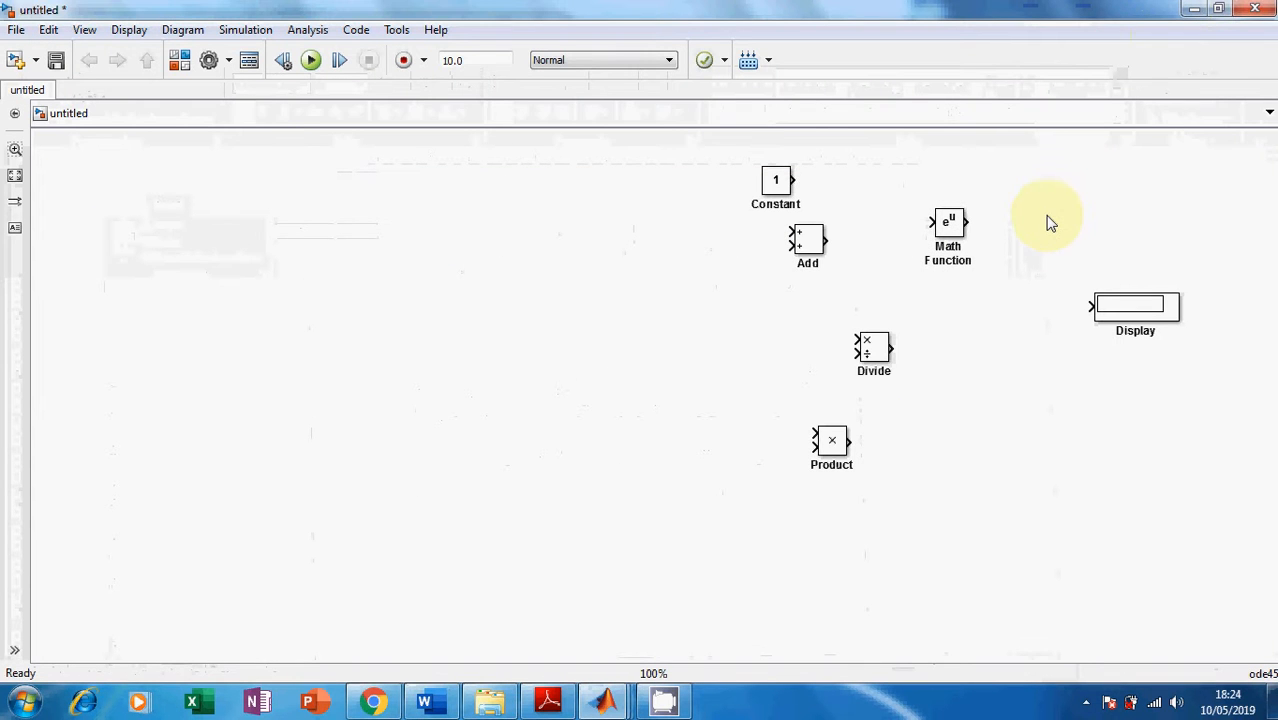
{"action": "left_click_drag", "start_coordinate": [775, 180], "coordinate": [316, 205]}
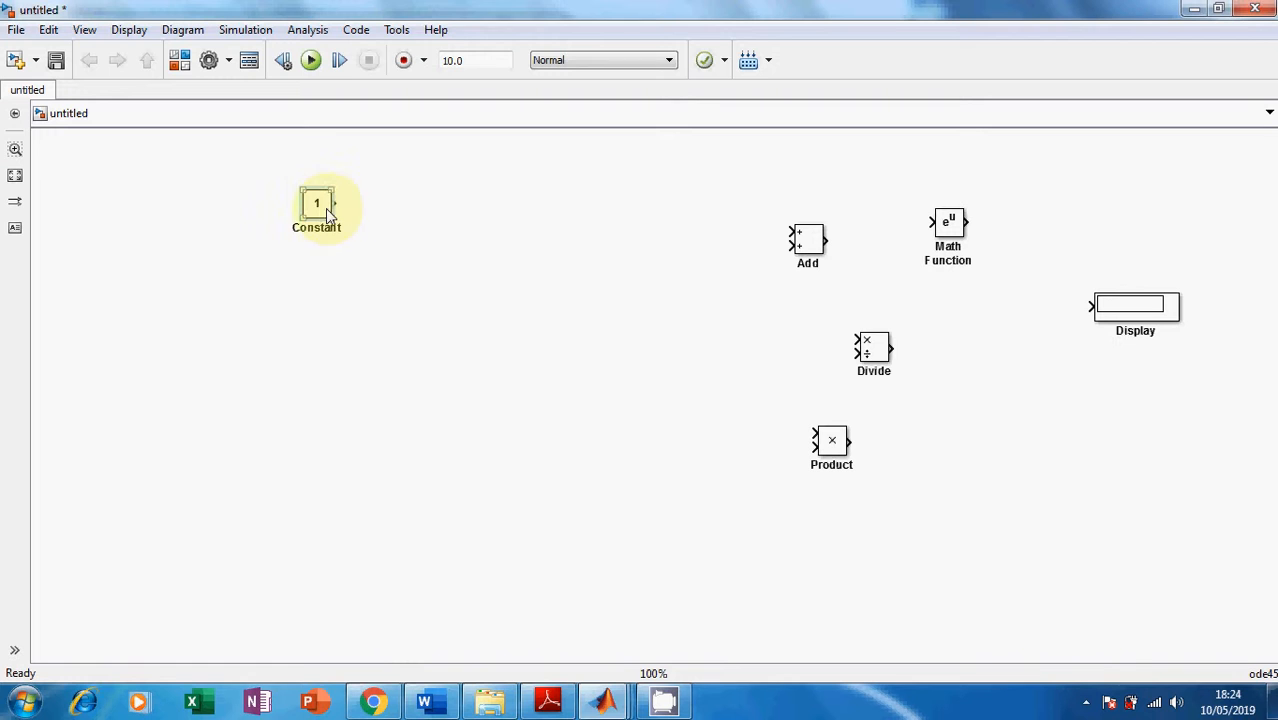
- Hide the block name of the Constant block
{"action": "right_click", "coordinate": [322, 213]}
{"action": "mouse_move", "coordinate": [428, 212]}
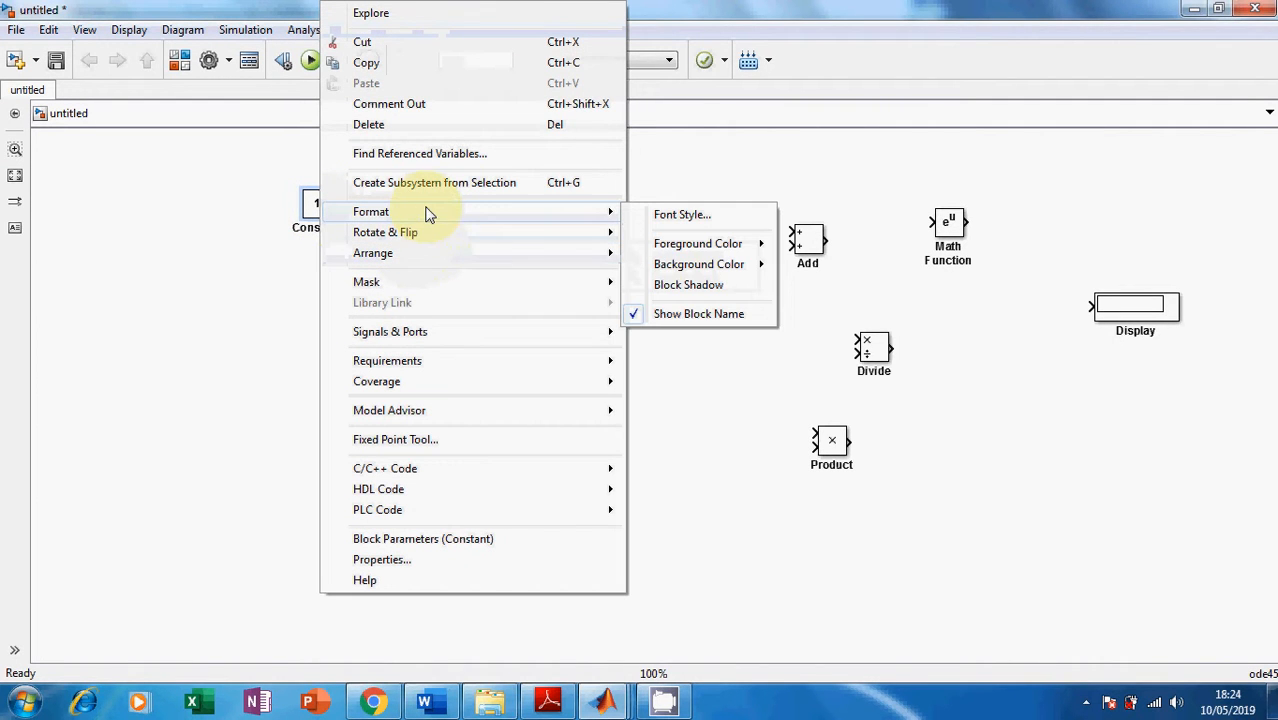
{"action": "left_click", "coordinate": [683, 314]}
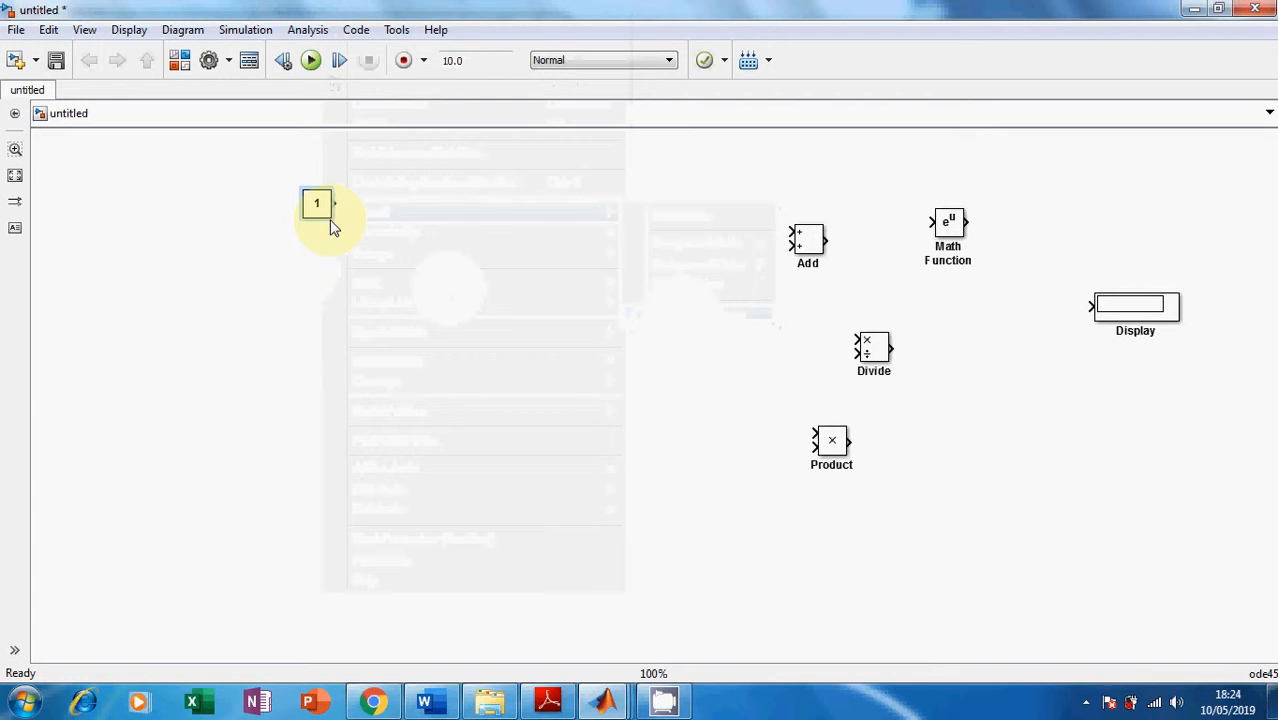
- Move the Add block next to the Constant block and set its list of signs to +-
{"action": "left_click_drag", "start_coordinate": [811, 243], "coordinate": [445, 231]}
{"action": "double_click", "coordinate": [445, 231]}
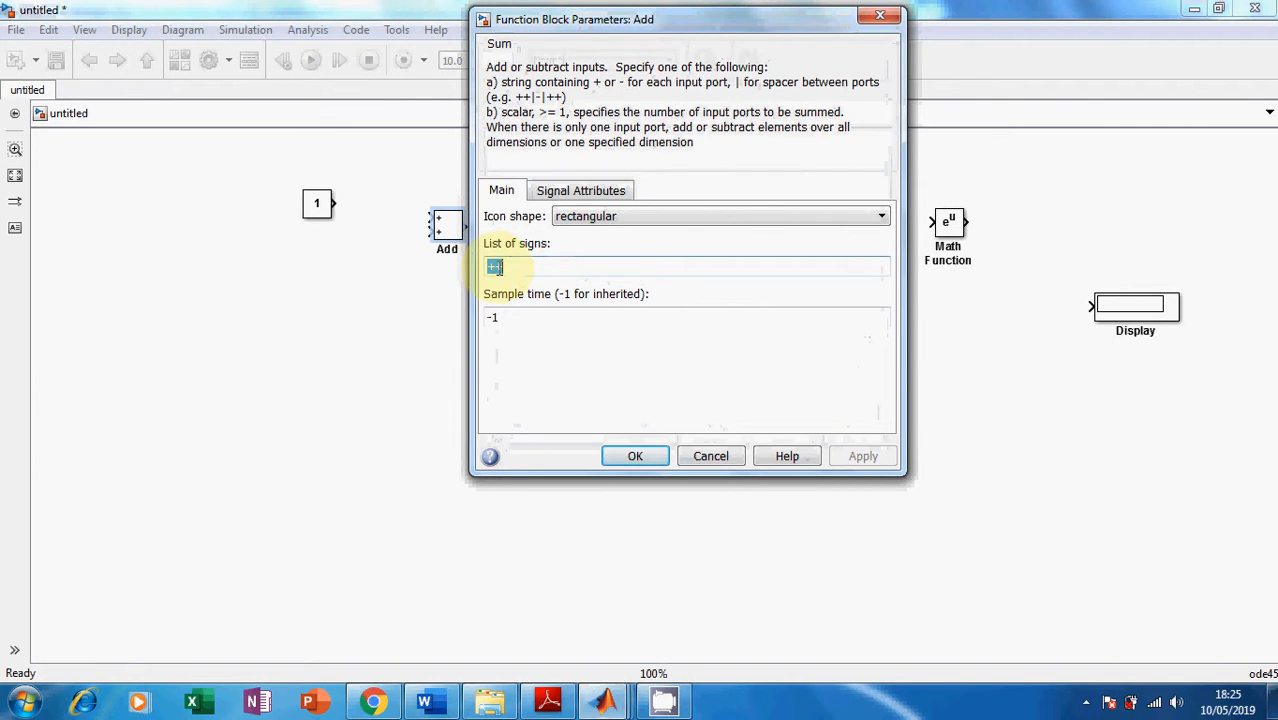
{"action": "left_click", "coordinate": [495, 267]}
{"action": "key", "text": "BackSpace"}
{"action": "type", "text": "-"}
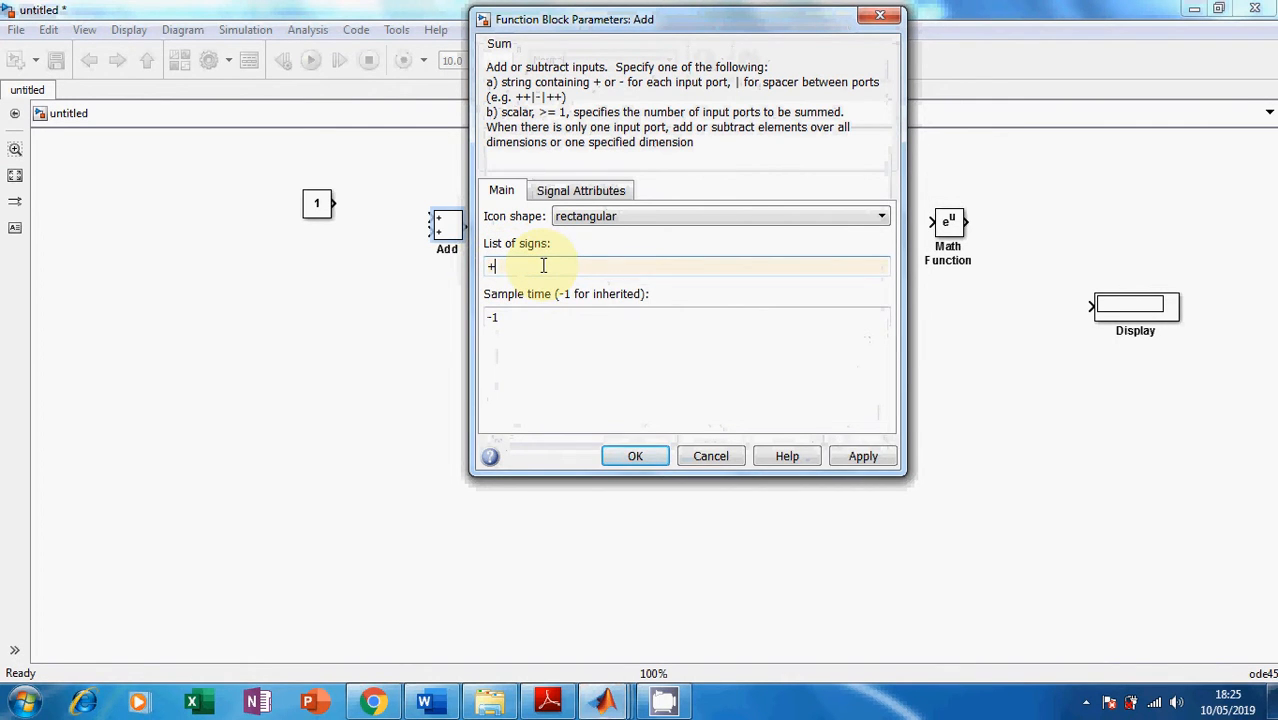
{"action": "key", "text": "Return"}
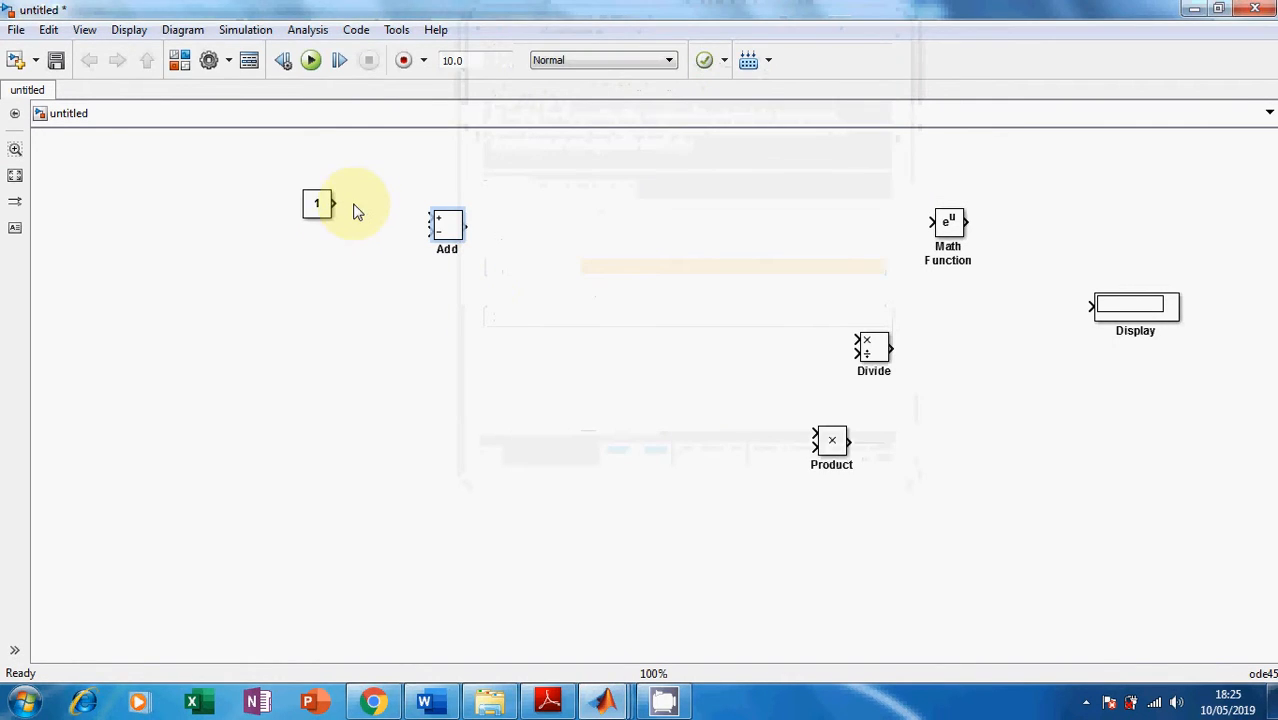
- Connect the Constant block to the Add block's plus input and place a copy of the Constant below the original
{"action": "left_click_drag", "start_coordinate": [337, 203], "coordinate": [428, 215]}
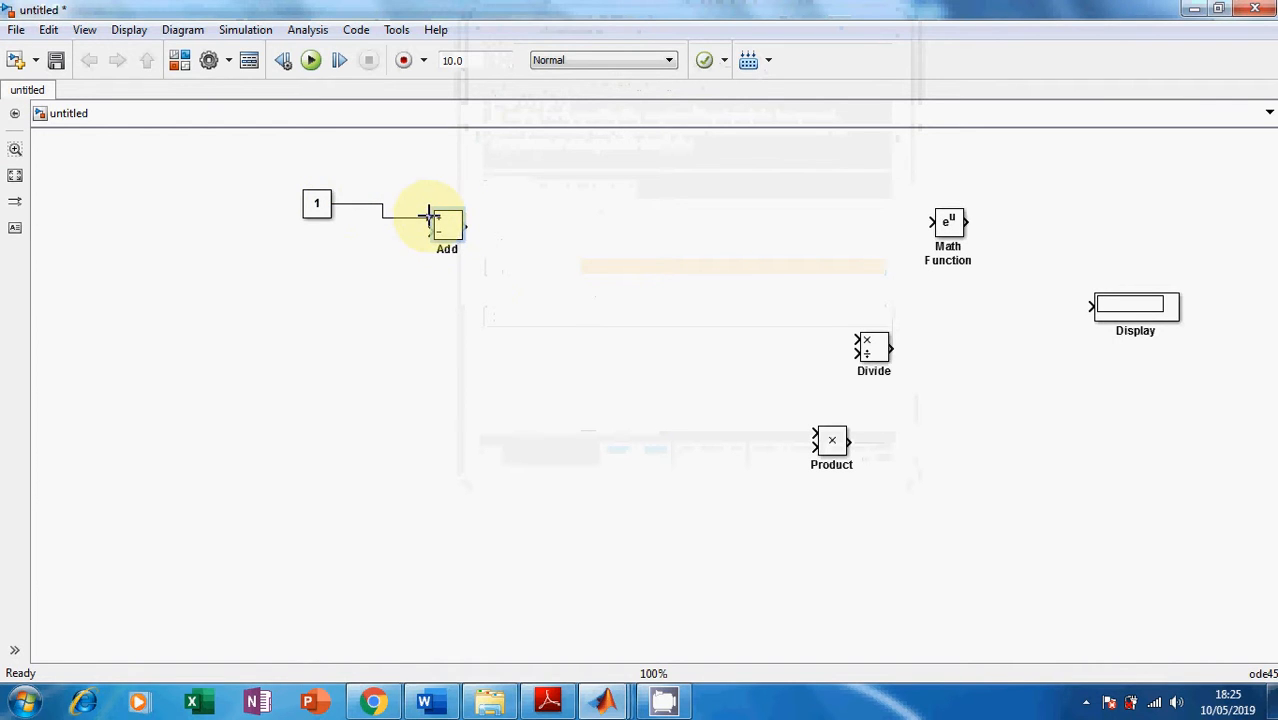
{"action": "left_click", "coordinate": [318, 204]}
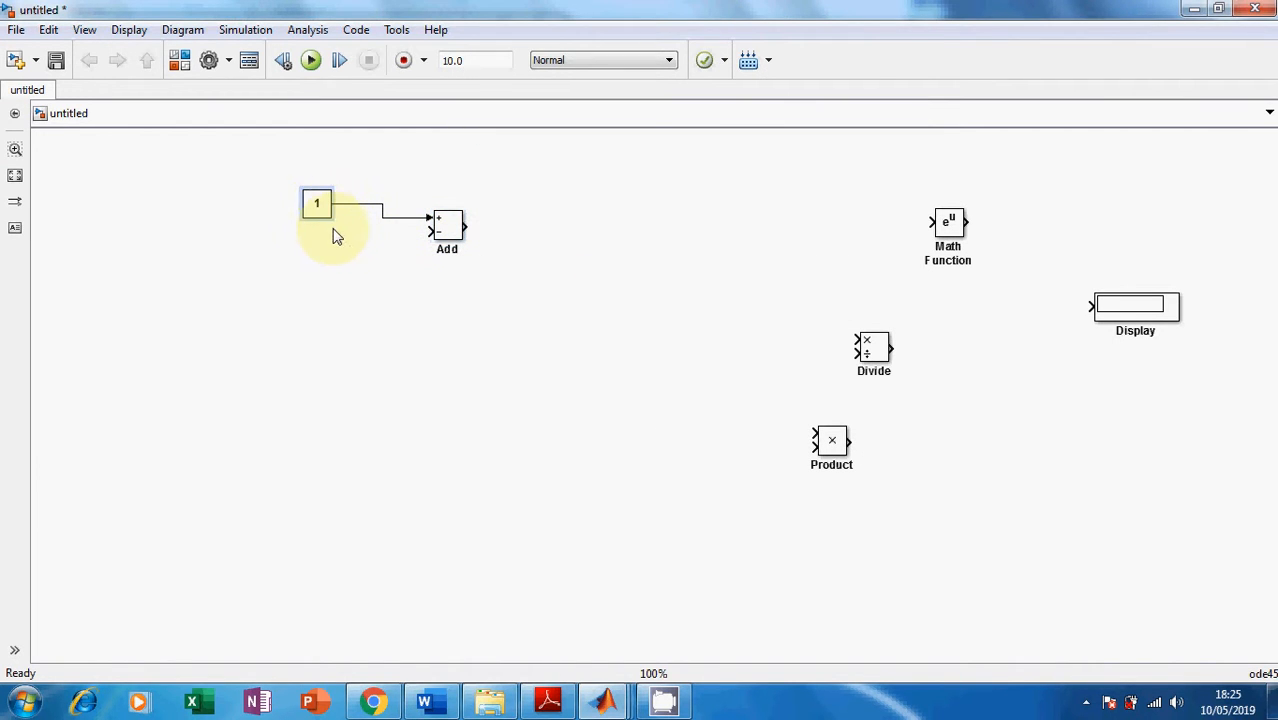
{"action": "left_click_drag", "start_coordinate": [317, 205], "coordinate": [312, 286]}
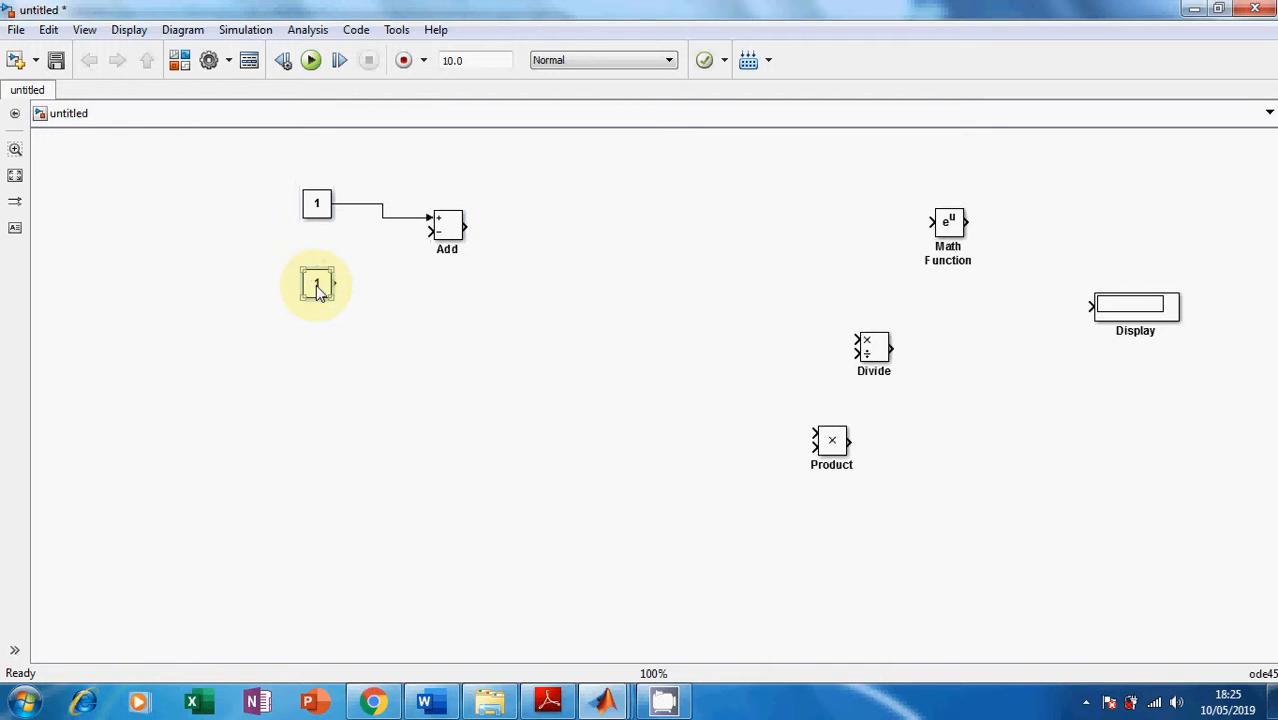
- Show the copied Constant's block name, rename it x, and shift the block slightly to the left
{"action": "right_click", "coordinate": [318, 292]}
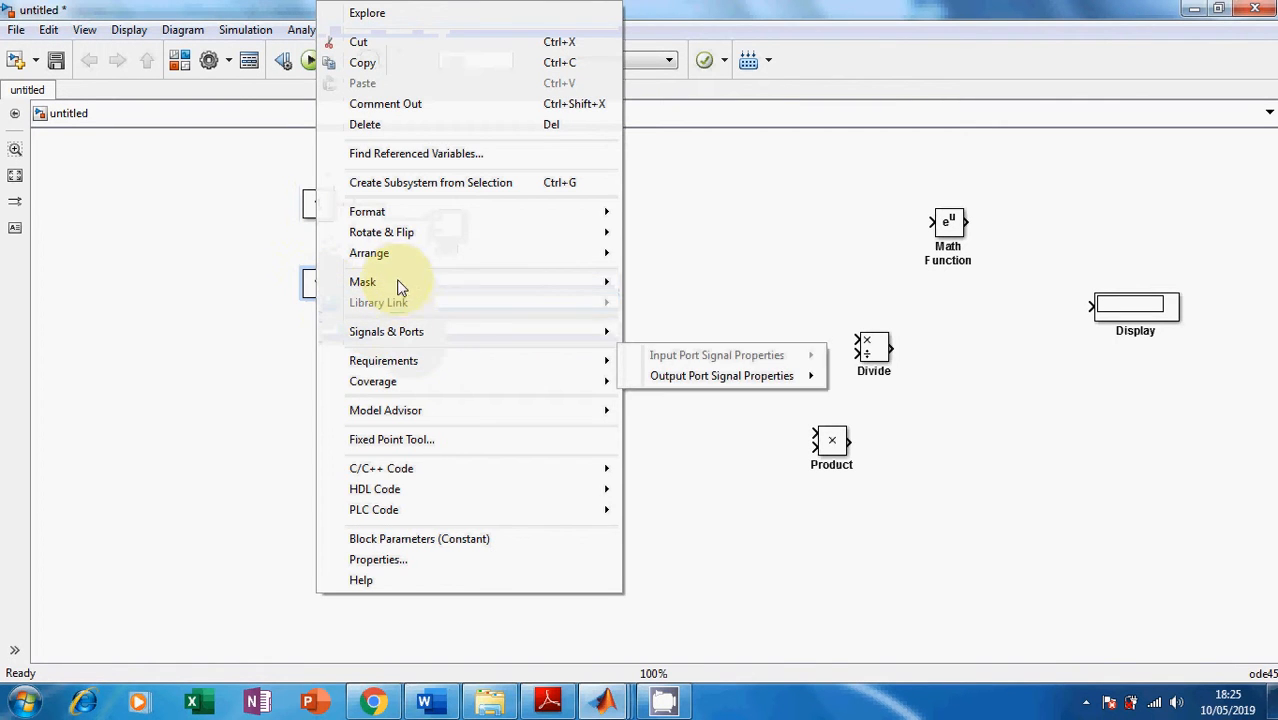
{"action": "mouse_move", "coordinate": [401, 213]}
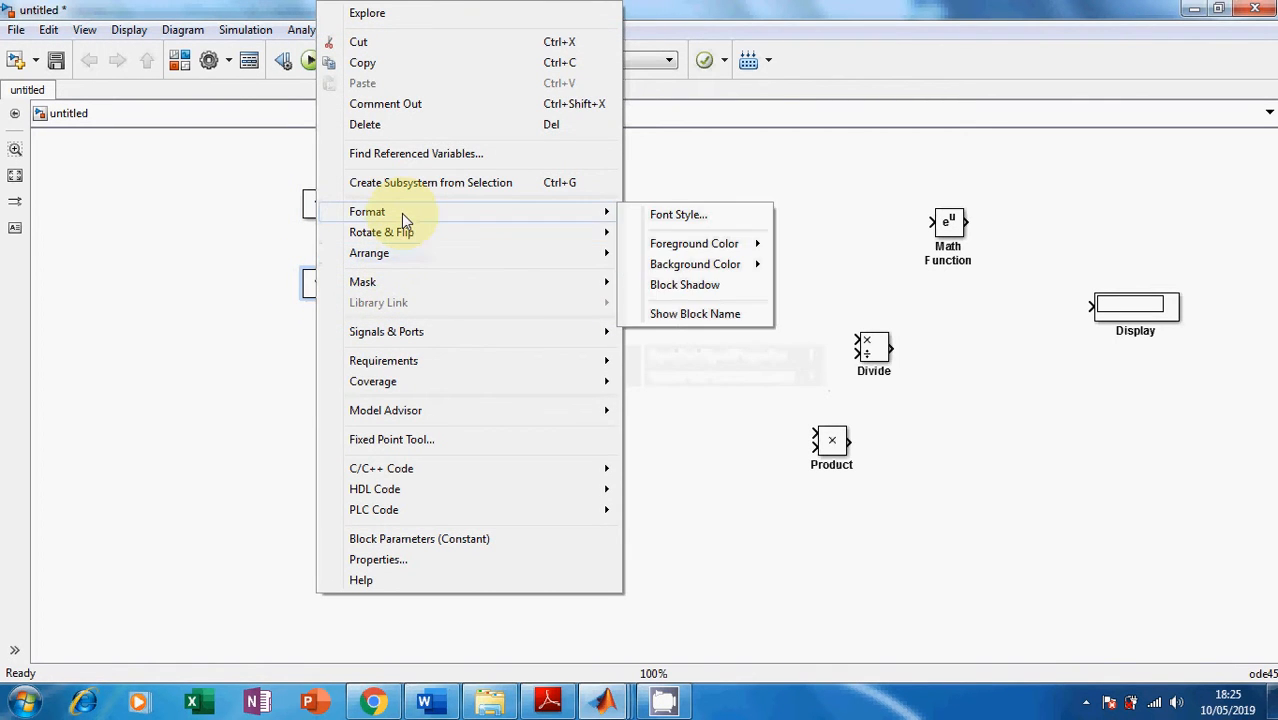
{"action": "left_click", "coordinate": [670, 316]}
{"action": "double_click", "coordinate": [318, 305]}
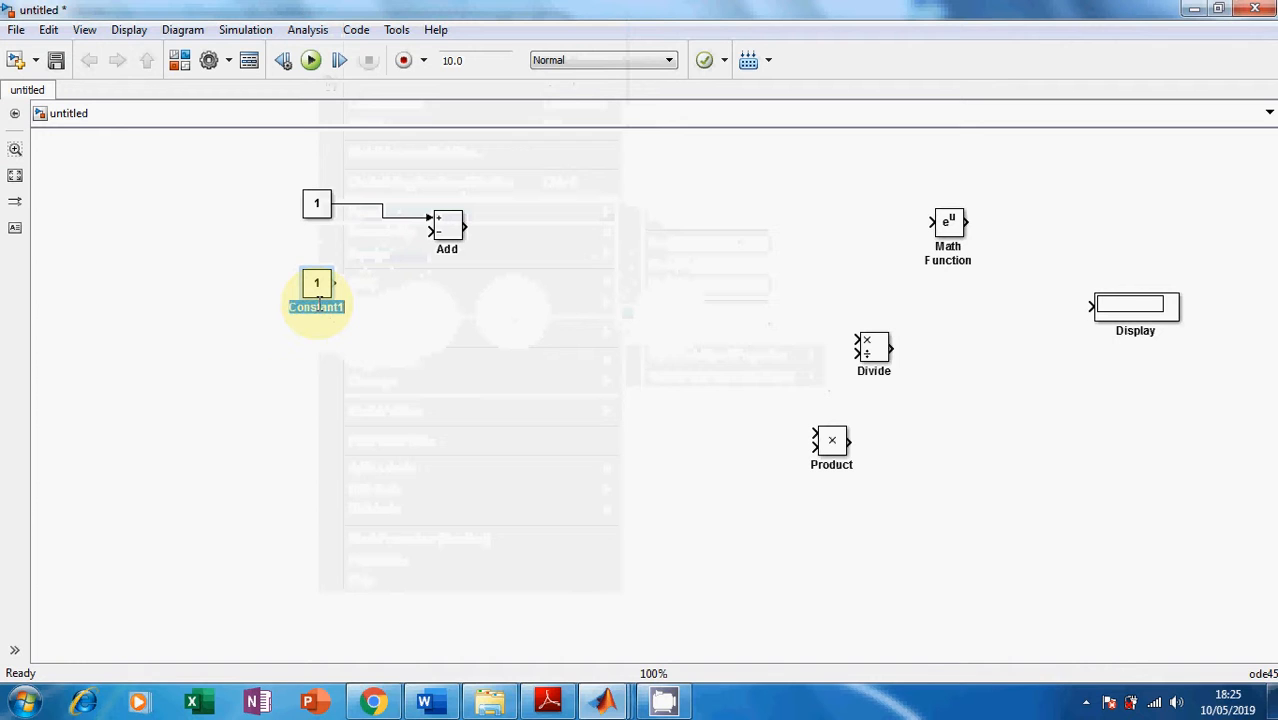
{"action": "type", "text": "x"}
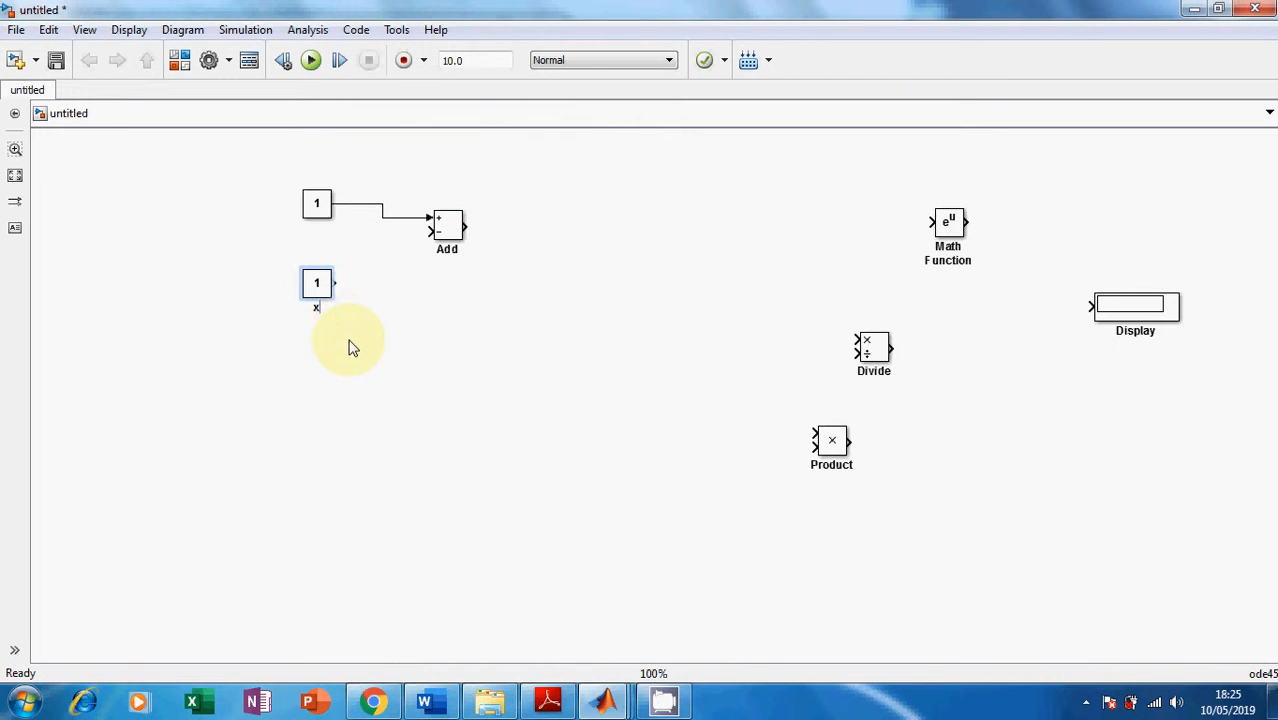
{"action": "left_click", "coordinate": [350, 343]}
{"action": "left_click", "coordinate": [323, 300]}
{"action": "left_click_drag", "start_coordinate": [323, 290], "coordinate": [286, 288]}
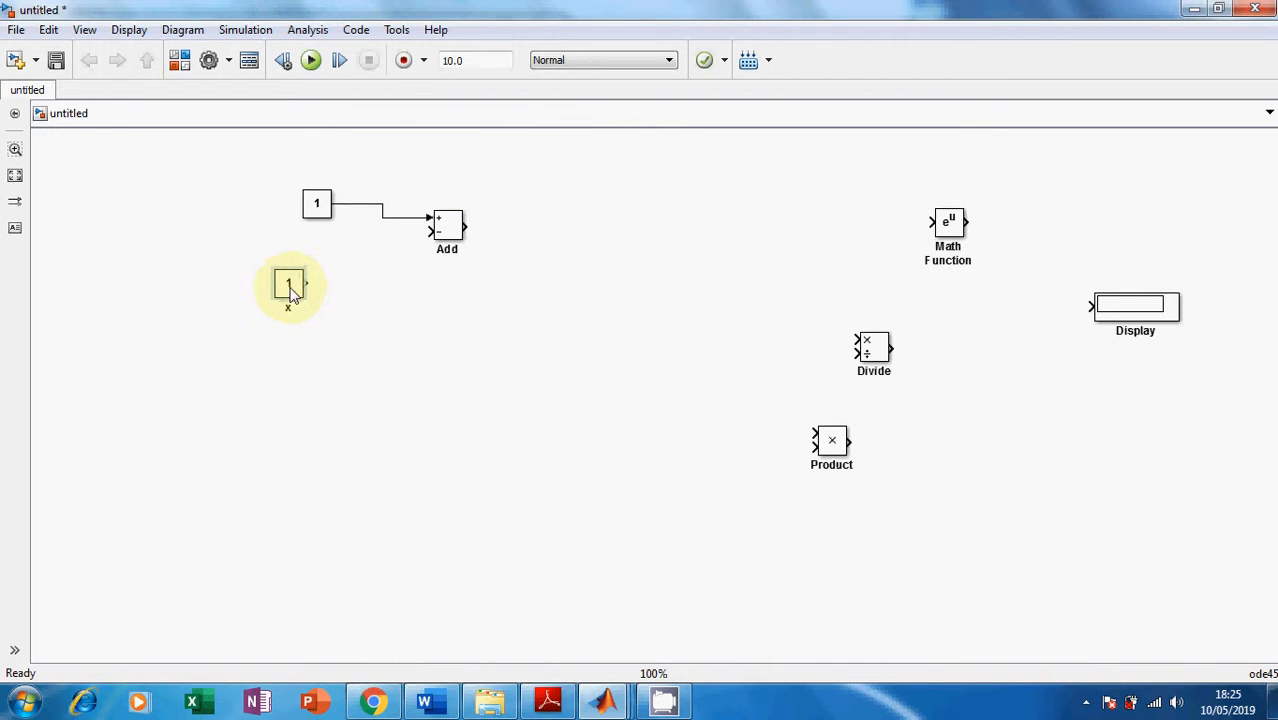
- Check the f(x) formula in Word, then move the Math Function block beside the x block and connect x to its input
{"action": "left_click", "coordinate": [424, 701]}
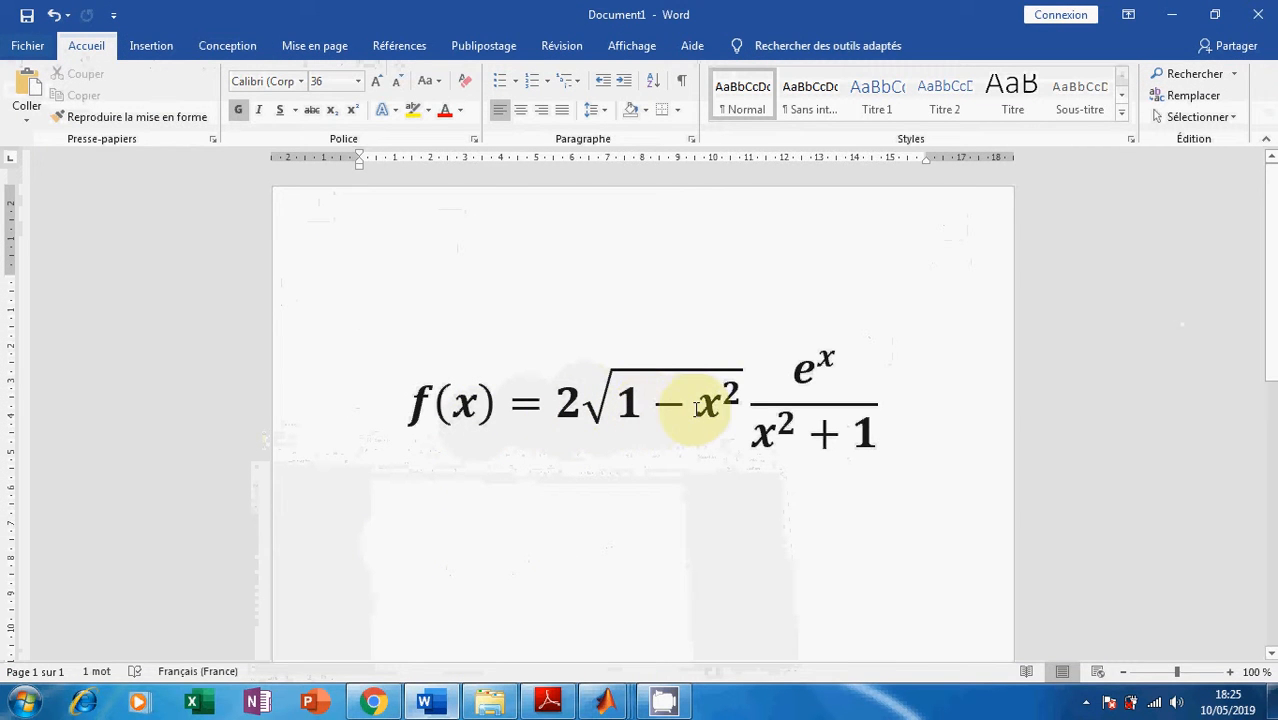
{"action": "left_click", "coordinate": [1181, 15]}
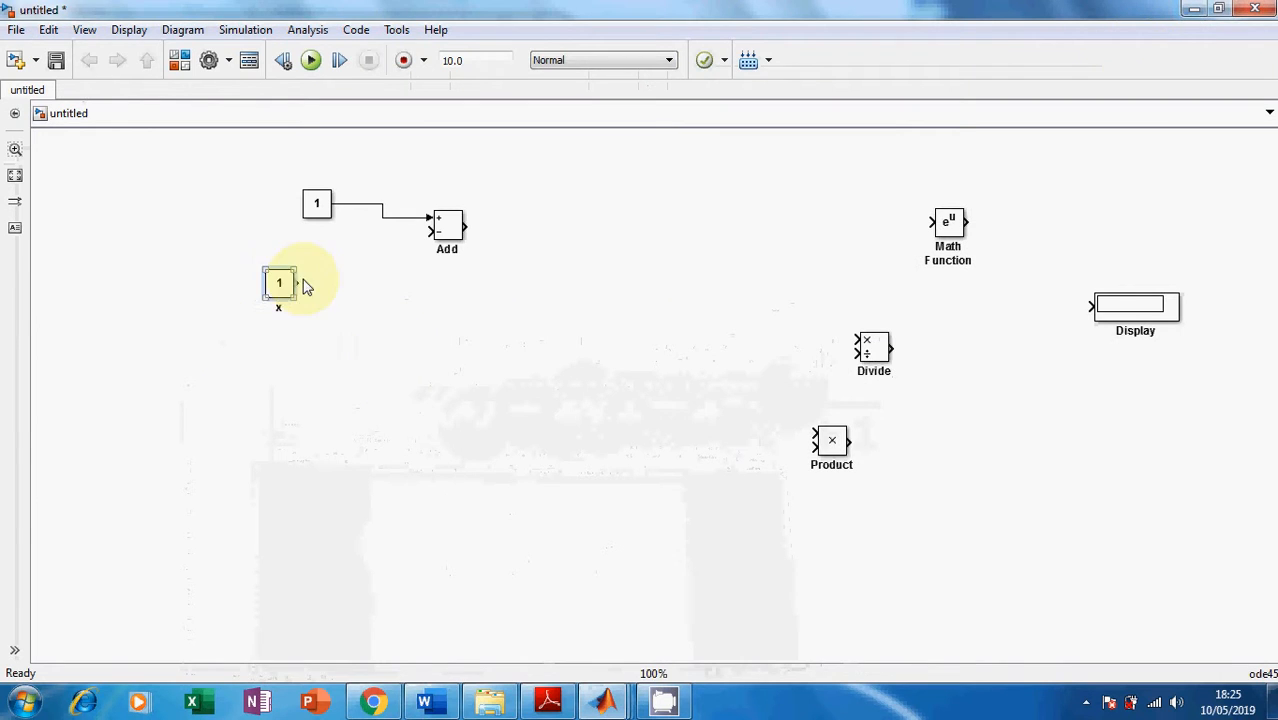
{"action": "left_click", "coordinate": [285, 300]}
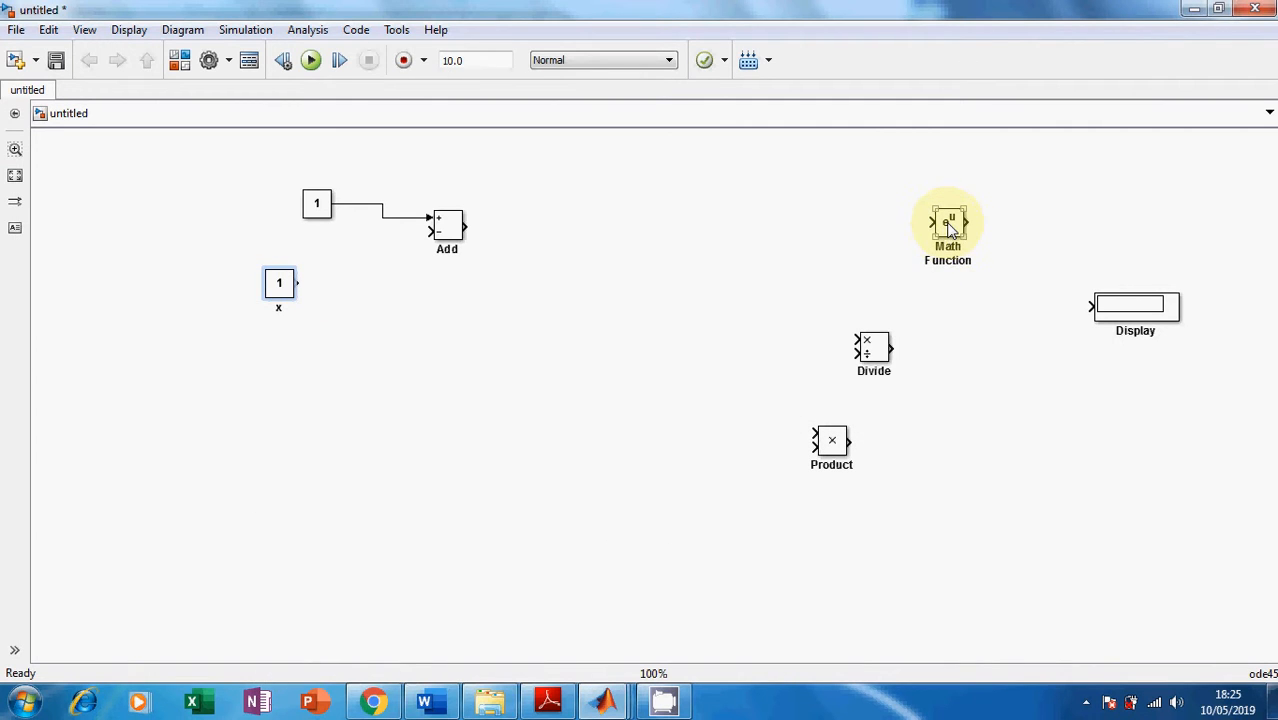
{"action": "mouse_move", "coordinate": [950, 228]}
{"action": "left_mouse_down"}
{"action": "mouse_move", "coordinate": [645, 308]}
{"action": "mouse_move", "coordinate": [328, 283]}
{"action": "mouse_move", "coordinate": [356, 293]}
{"action": "left_mouse_up"}
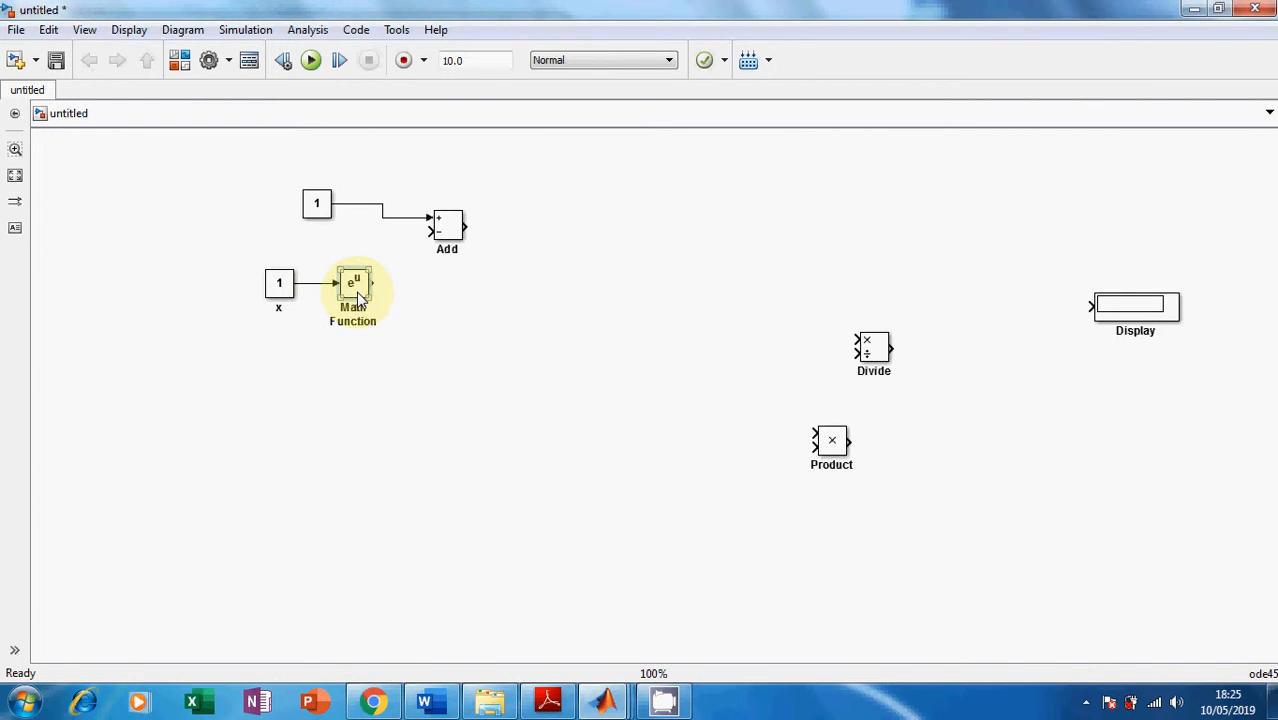
- Set the Math Function block's function to square and connect its output to the Add block's minus input
{"action": "double_click", "coordinate": [358, 297]}
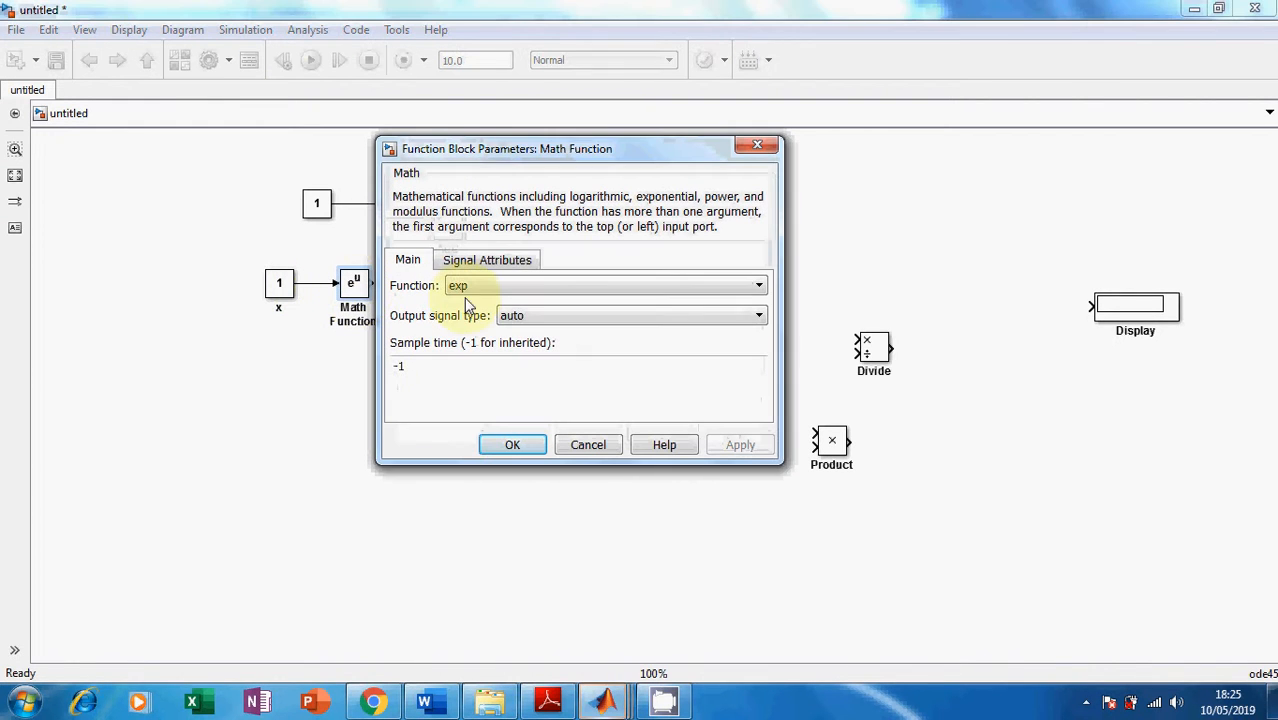
{"action": "left_click", "coordinate": [523, 285]}
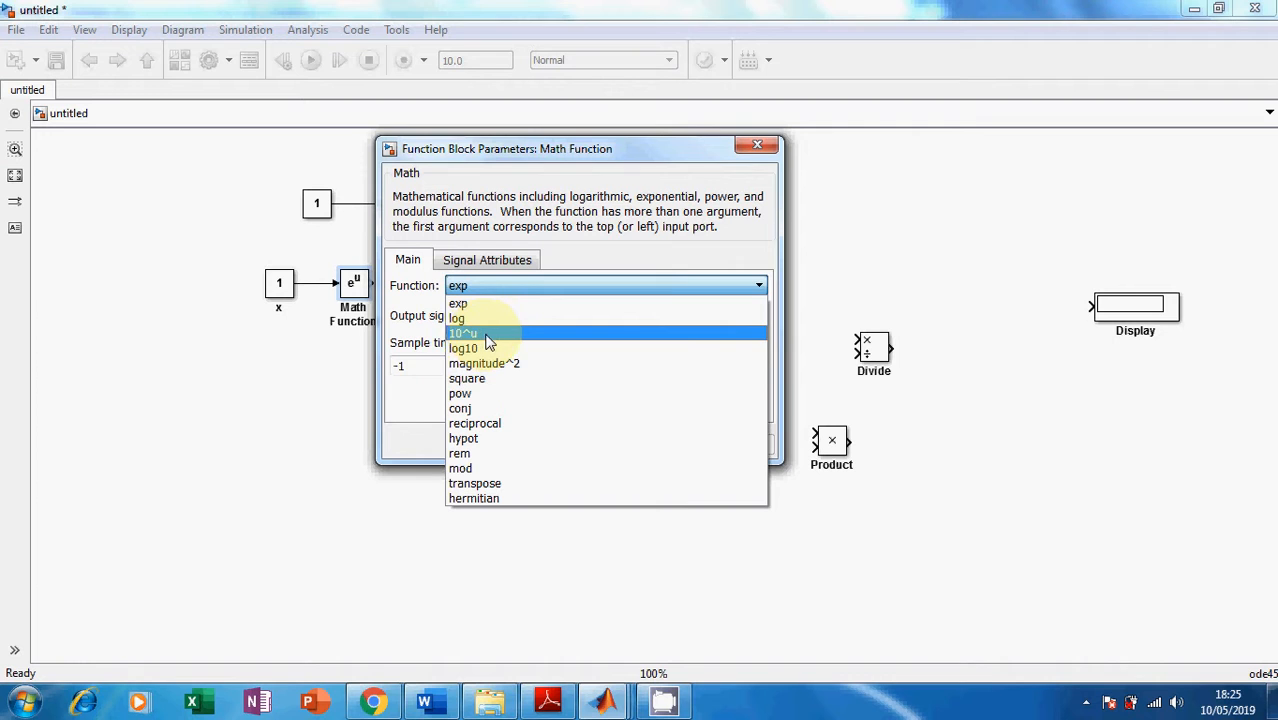
{"action": "left_click", "coordinate": [497, 388]}
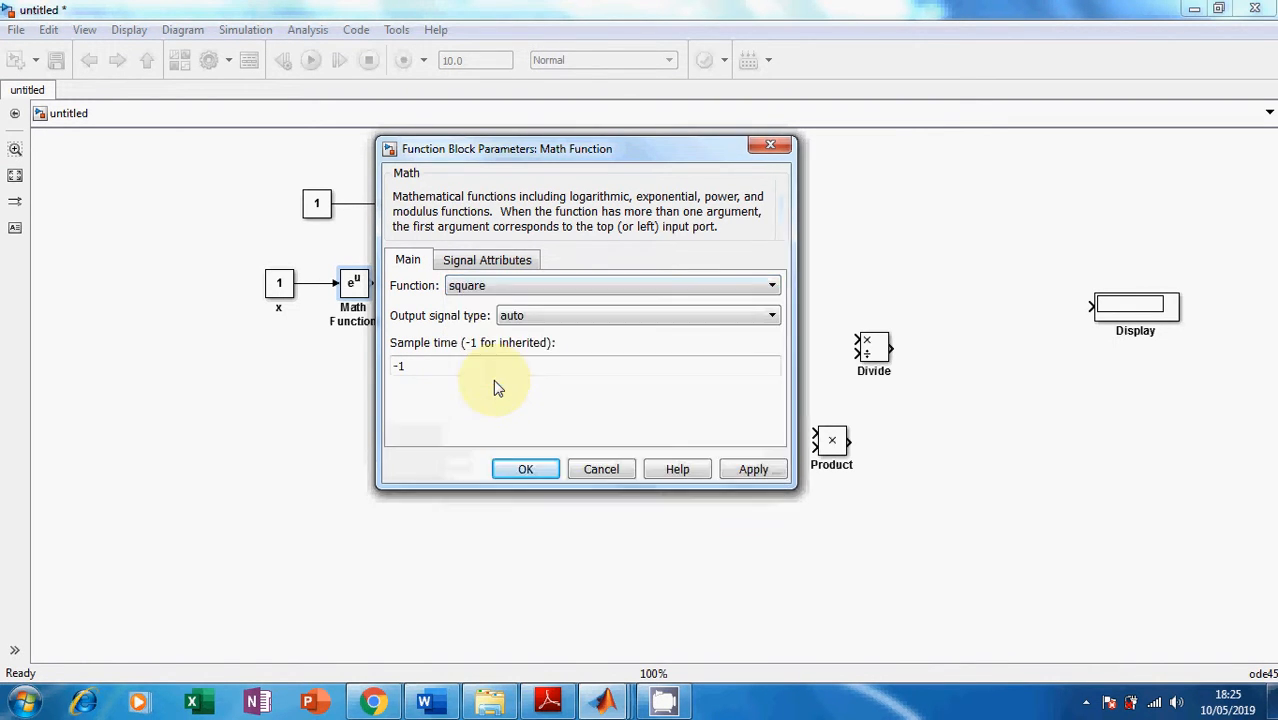
{"action": "left_click", "coordinate": [755, 470]}
{"action": "left_click", "coordinate": [527, 470]}
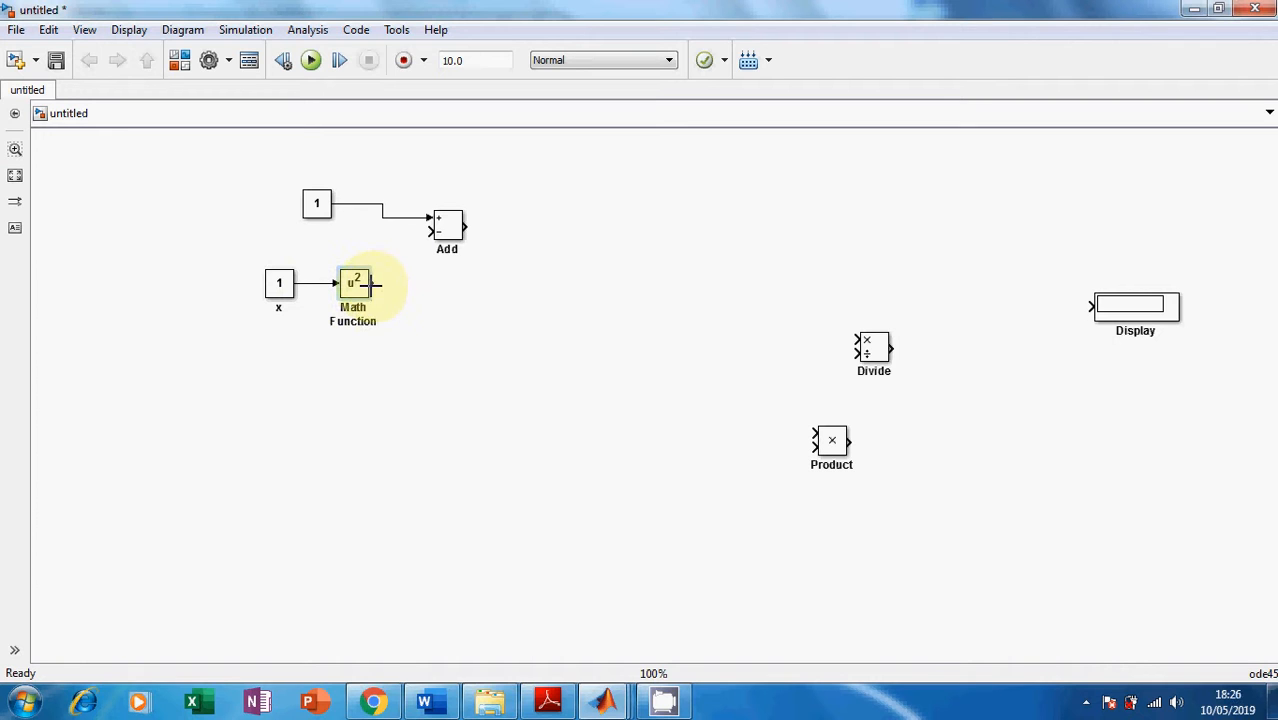
{"action": "left_click_drag", "start_coordinate": [372, 284], "coordinate": [428, 234]}
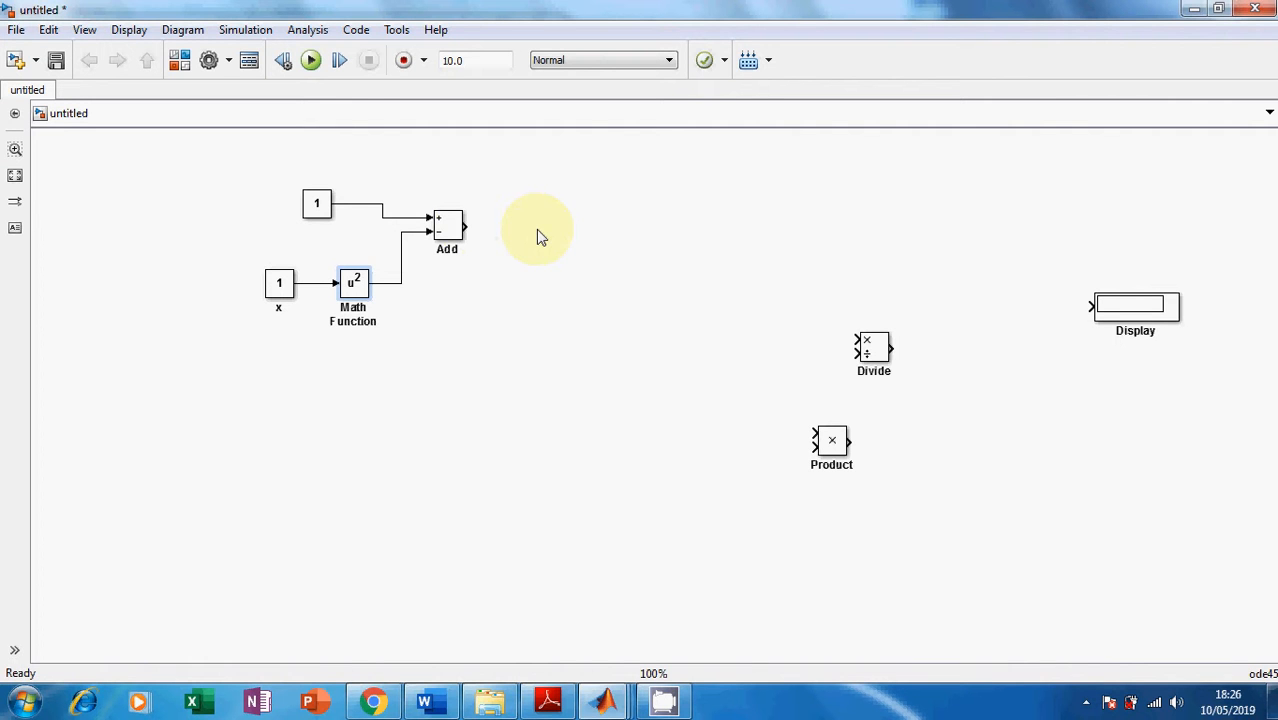
- Check the formula in Word, then copy the square block to the right of the Add block and connect the Add output to it
{"action": "left_click", "coordinate": [424, 702]}
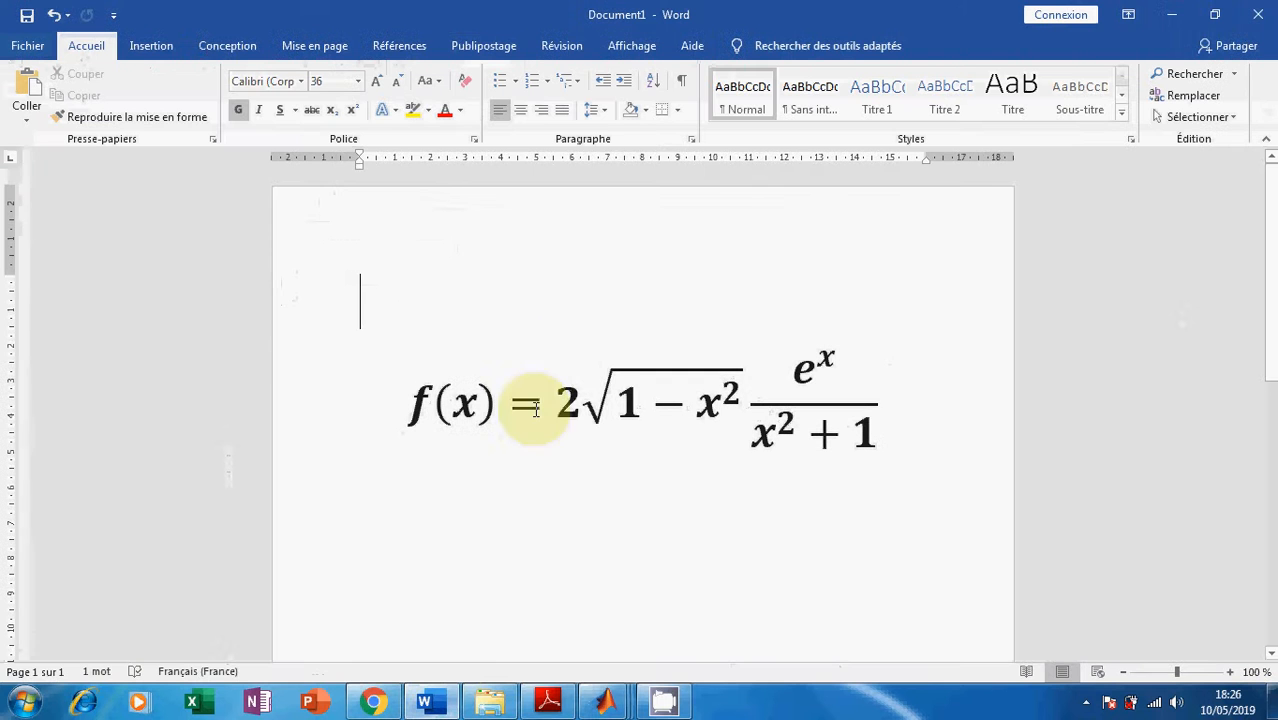
{"action": "left_click", "coordinate": [1172, 16]}
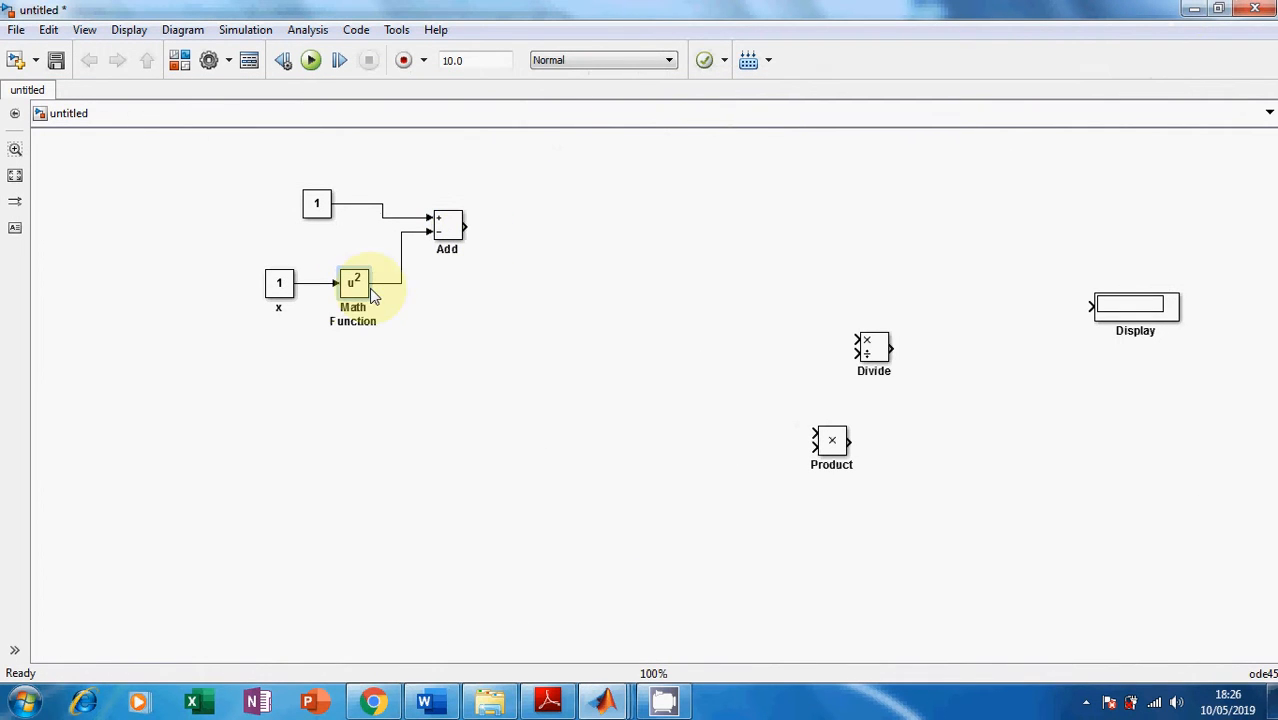
{"action": "left_click", "coordinate": [352, 290]}
{"action": "left_click_drag", "start_coordinate": [352, 290], "coordinate": [556, 228]}
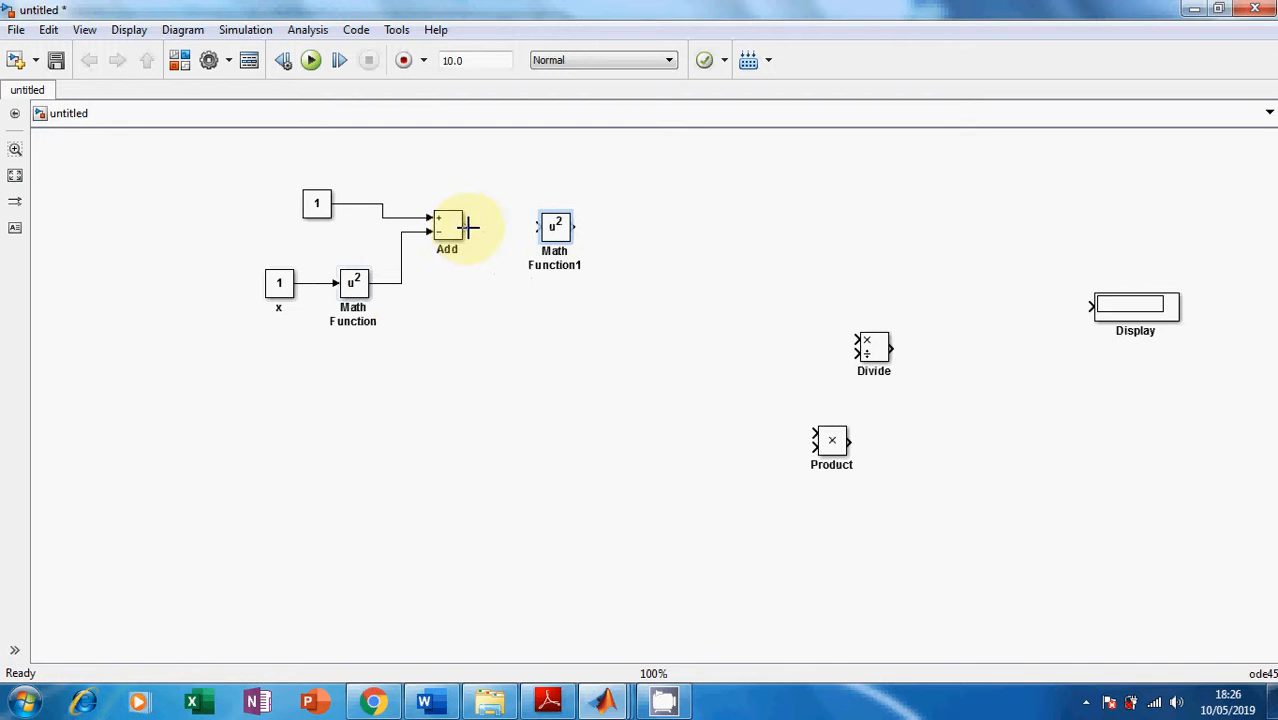
{"action": "left_click_drag", "start_coordinate": [469, 227], "coordinate": [538, 224]}
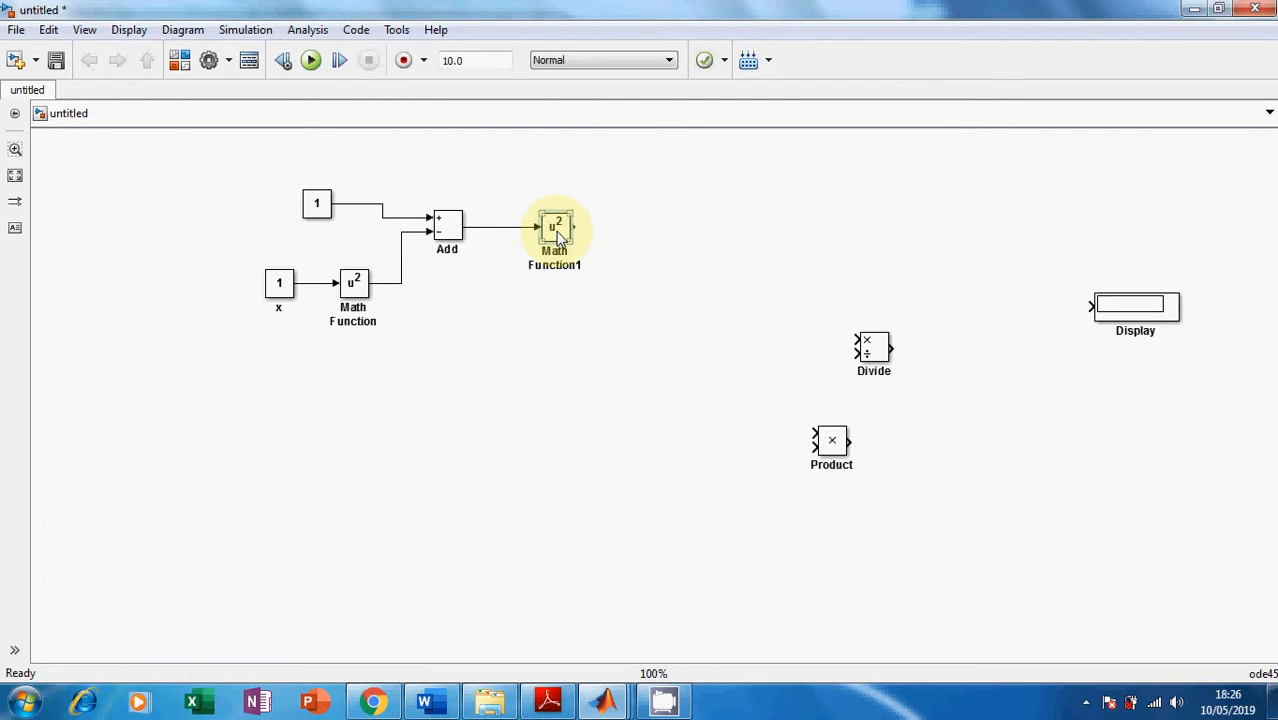
- Set the copied Math Function block's function to pow and enlarge the block to space out its two inputs
{"action": "double_click", "coordinate": [559, 236]}
{"action": "left_click", "coordinate": [722, 220]}
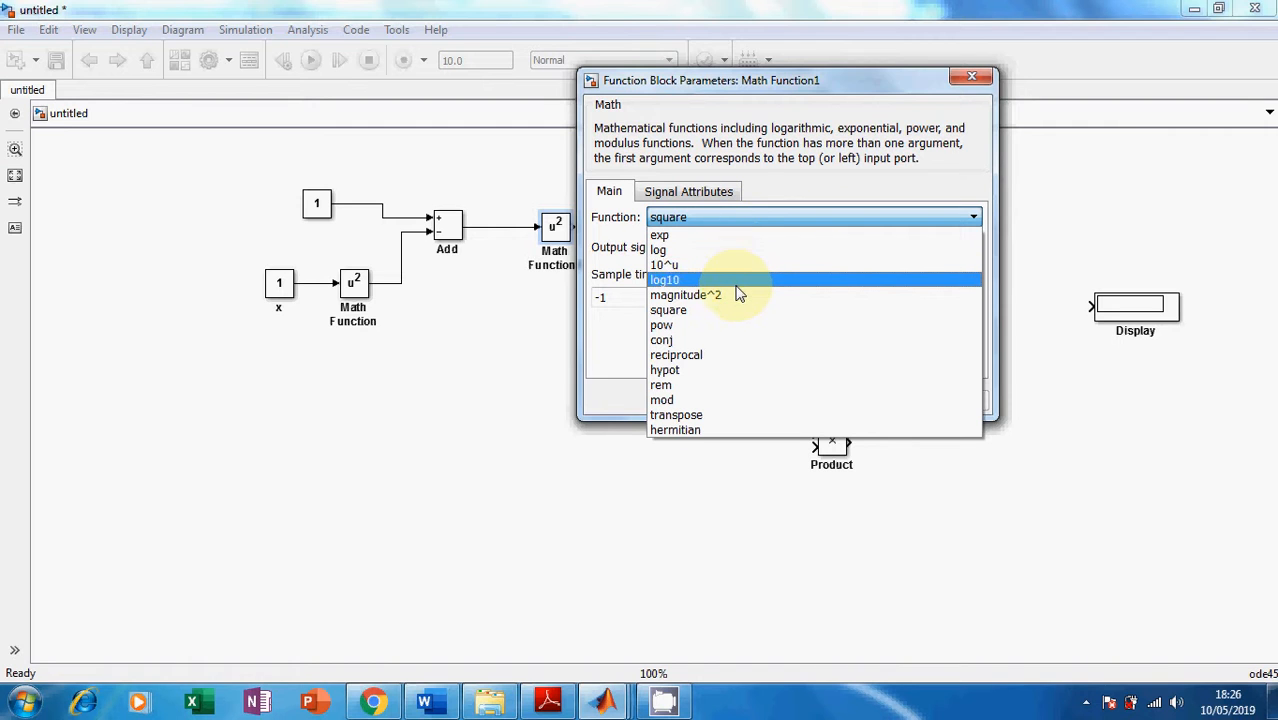
{"action": "left_click", "coordinate": [690, 325]}
{"action": "left_click", "coordinate": [945, 377]}
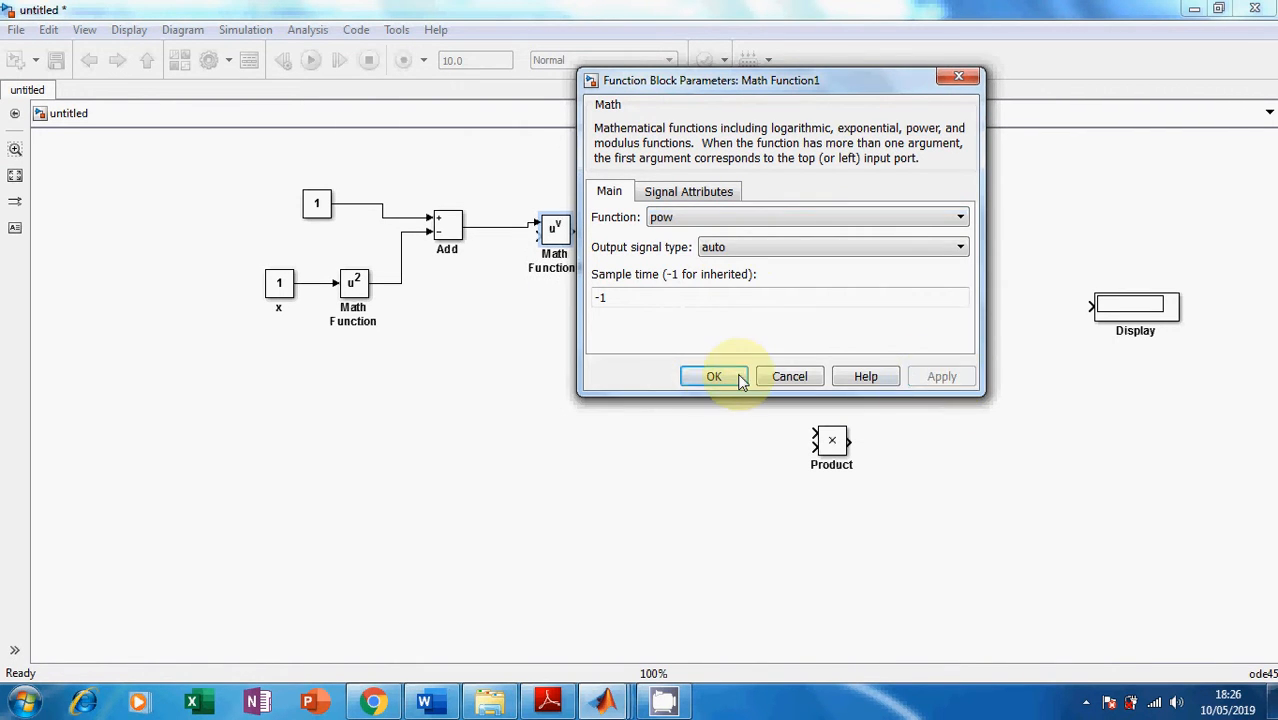
{"action": "left_click", "coordinate": [714, 377]}
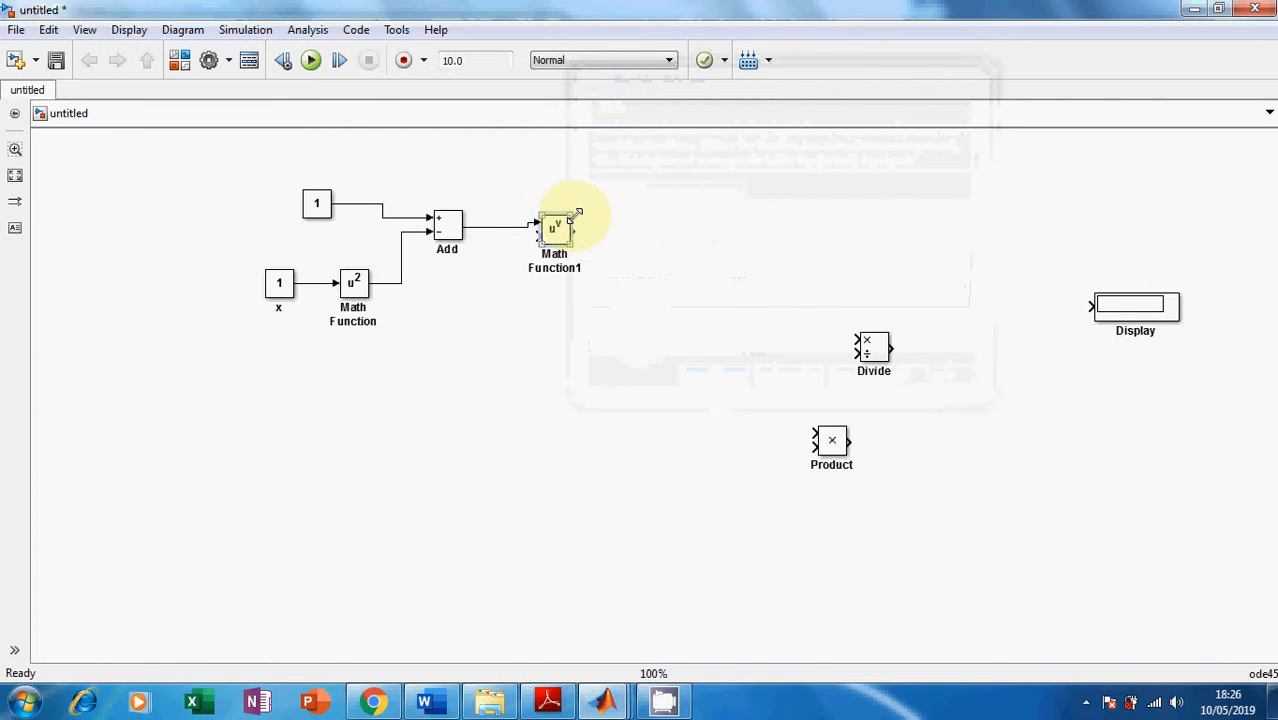
{"action": "left_click_drag", "start_coordinate": [577, 213], "coordinate": [656, 214]}
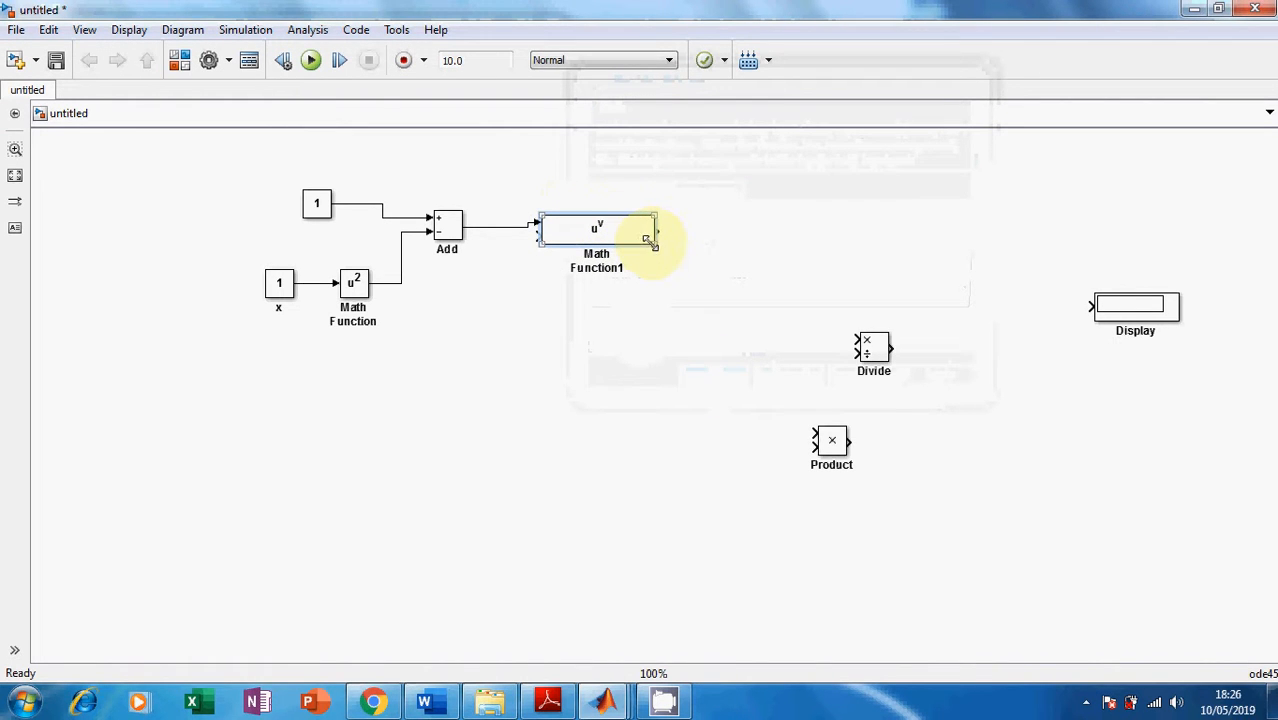
{"action": "left_click_drag", "start_coordinate": [652, 244], "coordinate": [668, 270]}
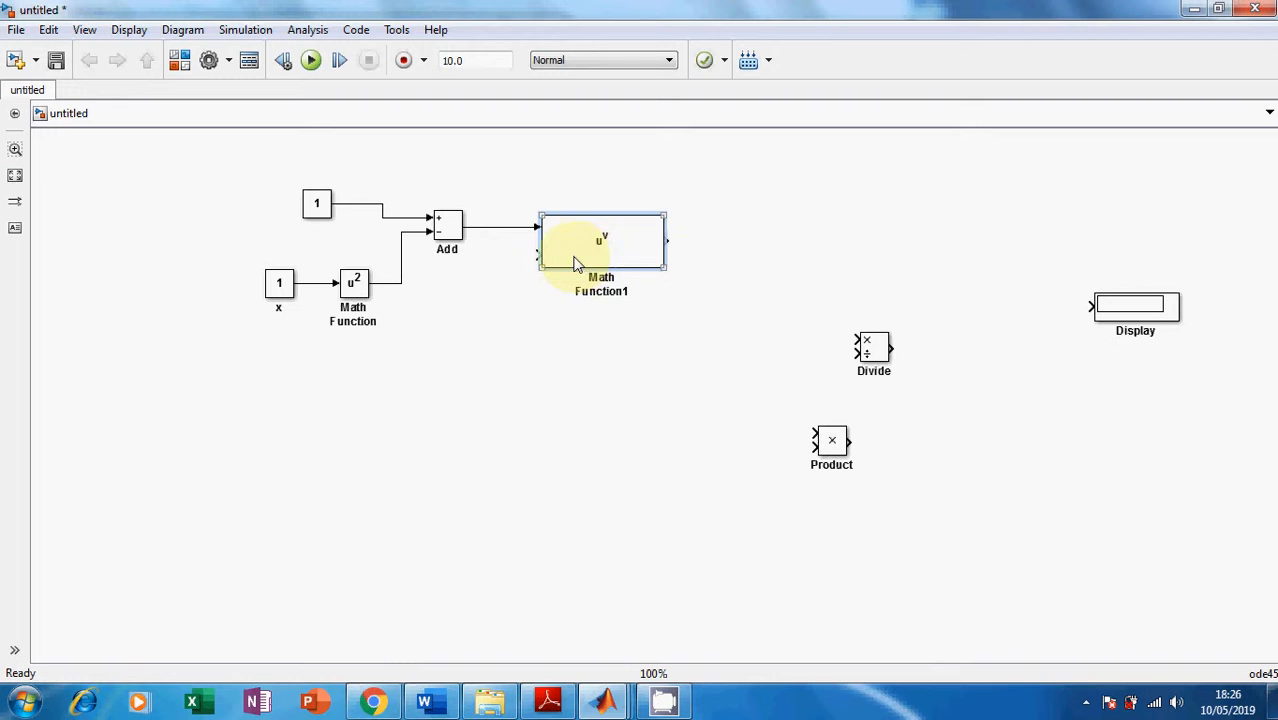
- Wire a copy of the unnamed Constant block to the pow block's second input with its constant value set to 1/2
{"action": "left_click", "coordinate": [317, 206]}
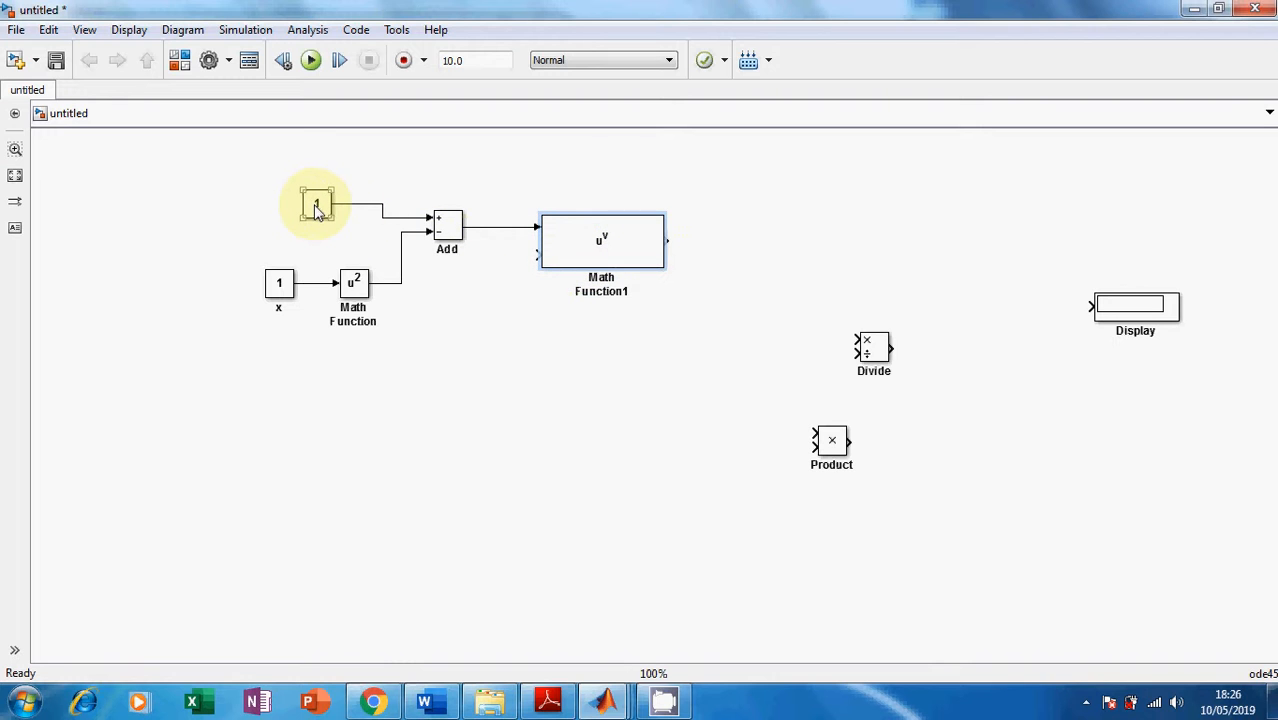
{"action": "left_click_drag", "start_coordinate": [317, 206], "coordinate": [539, 257]}
{"action": "double_click", "coordinate": [465, 319]}
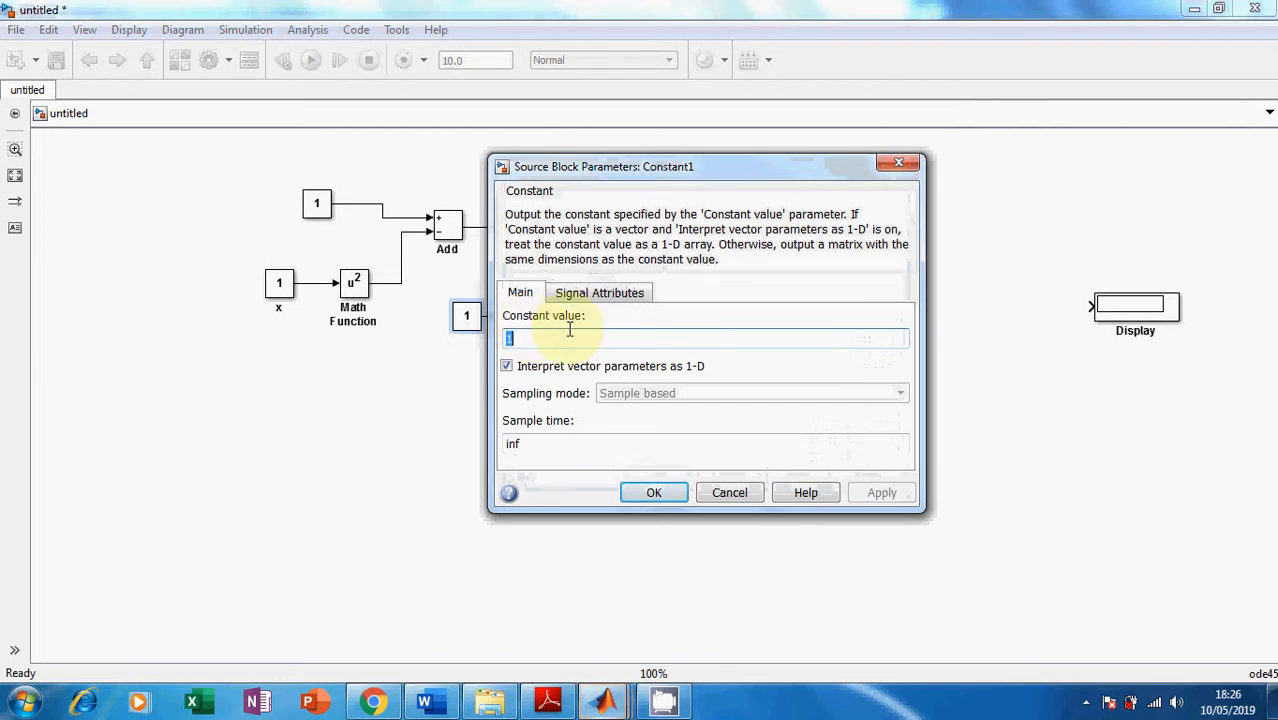
{"action": "type", "text": "/"}
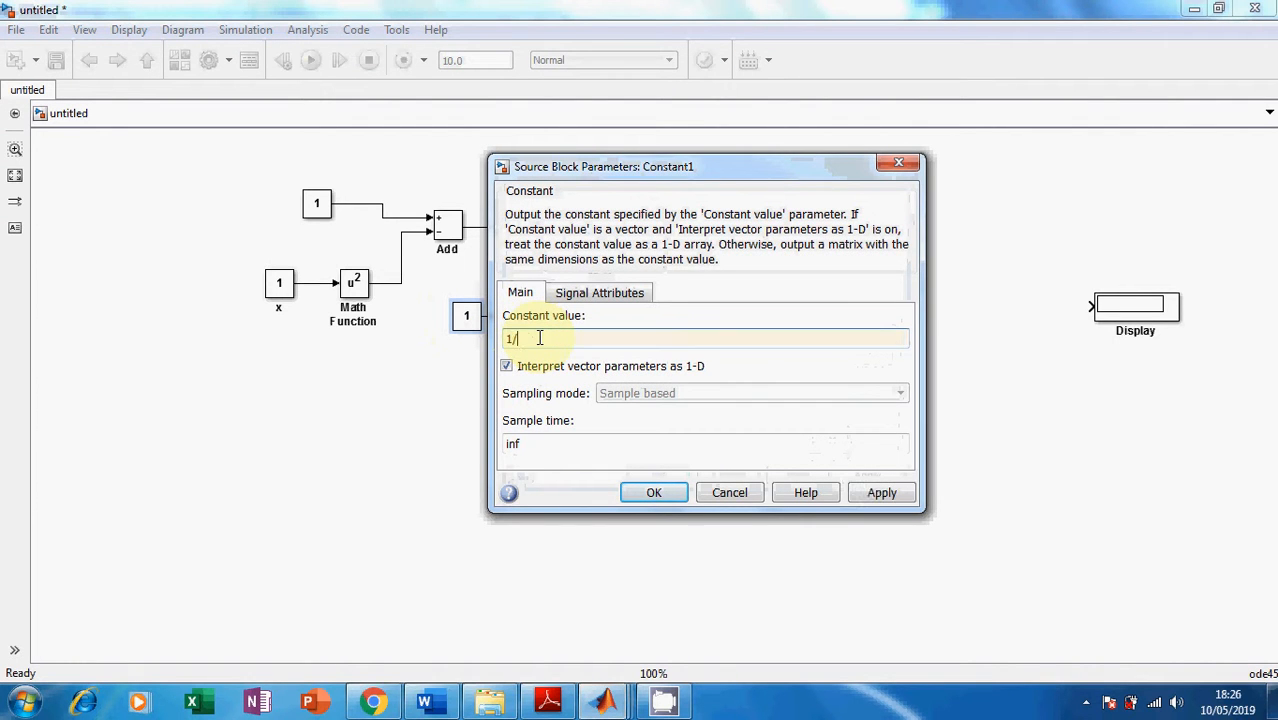
{"action": "type", "text": "2"}
{"action": "key", "text": "Return"}
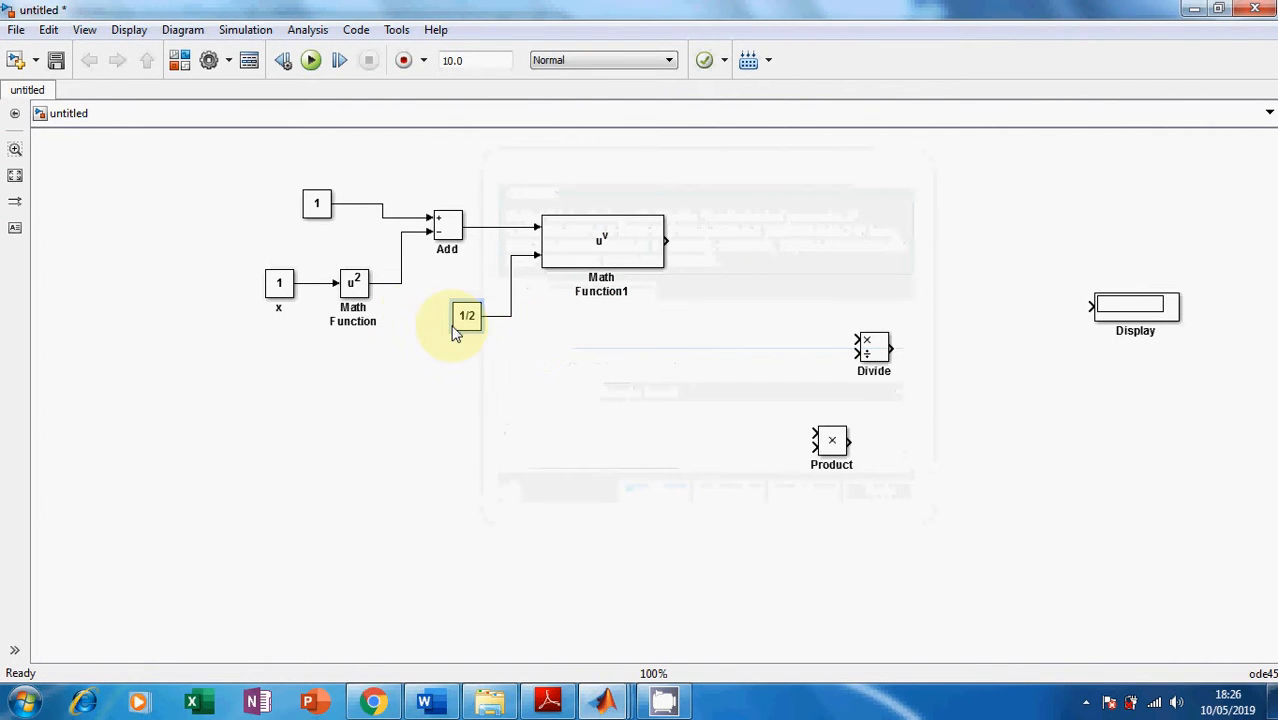
- Shift the 1/2 constant slightly left, check the formula in Word, and place a copy of the constant 1 block above the pow block
{"action": "left_click_drag", "start_coordinate": [472, 318], "coordinate": [462, 316]}
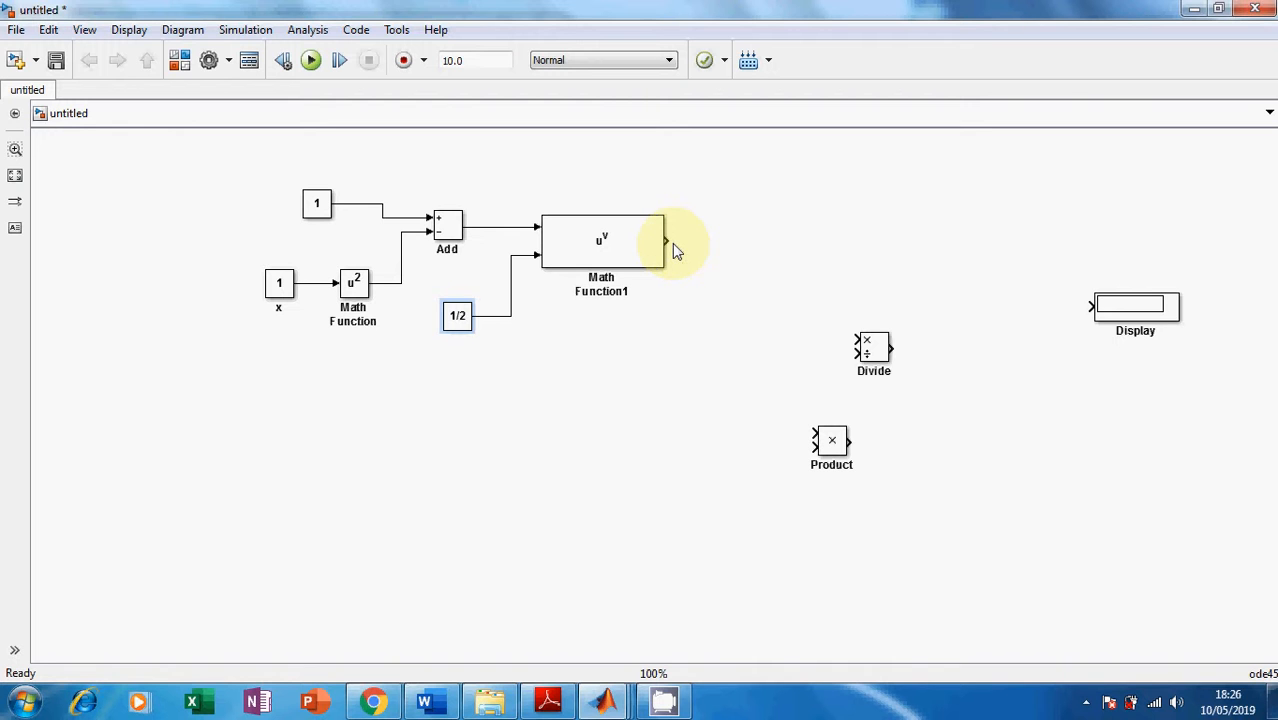
{"action": "left_click", "coordinate": [424, 703]}
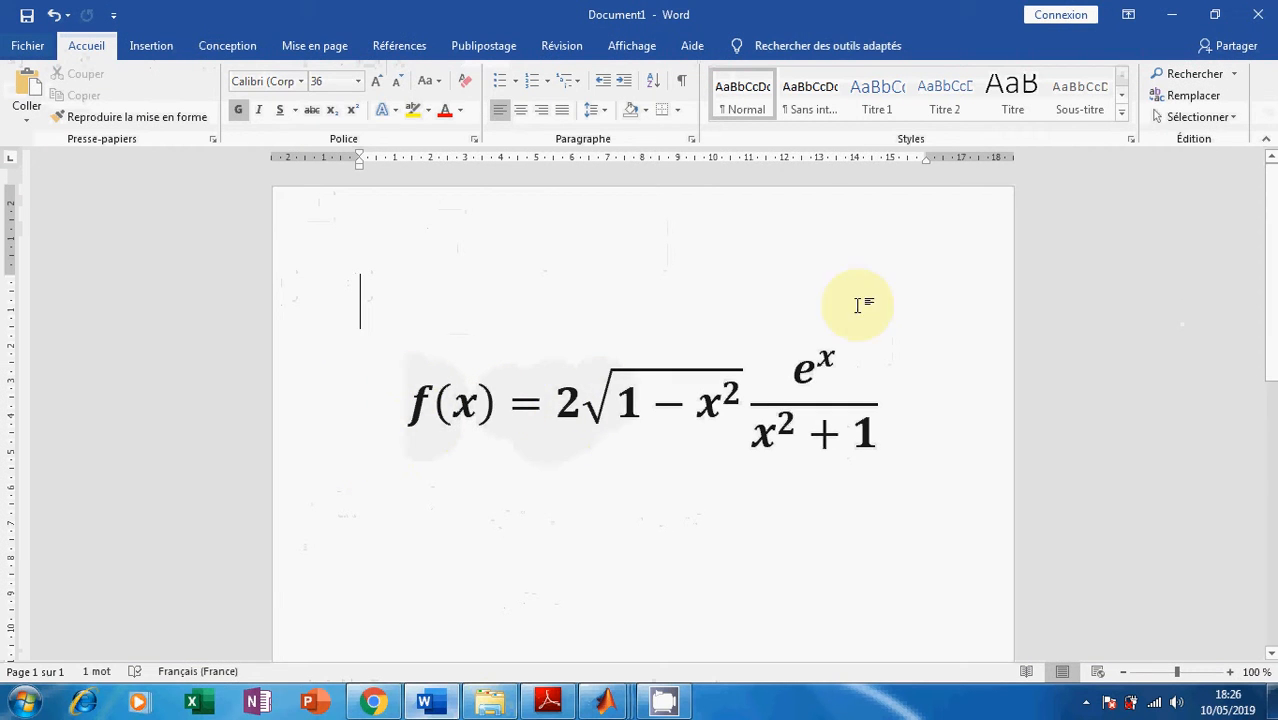
{"action": "left_click", "coordinate": [1178, 15]}
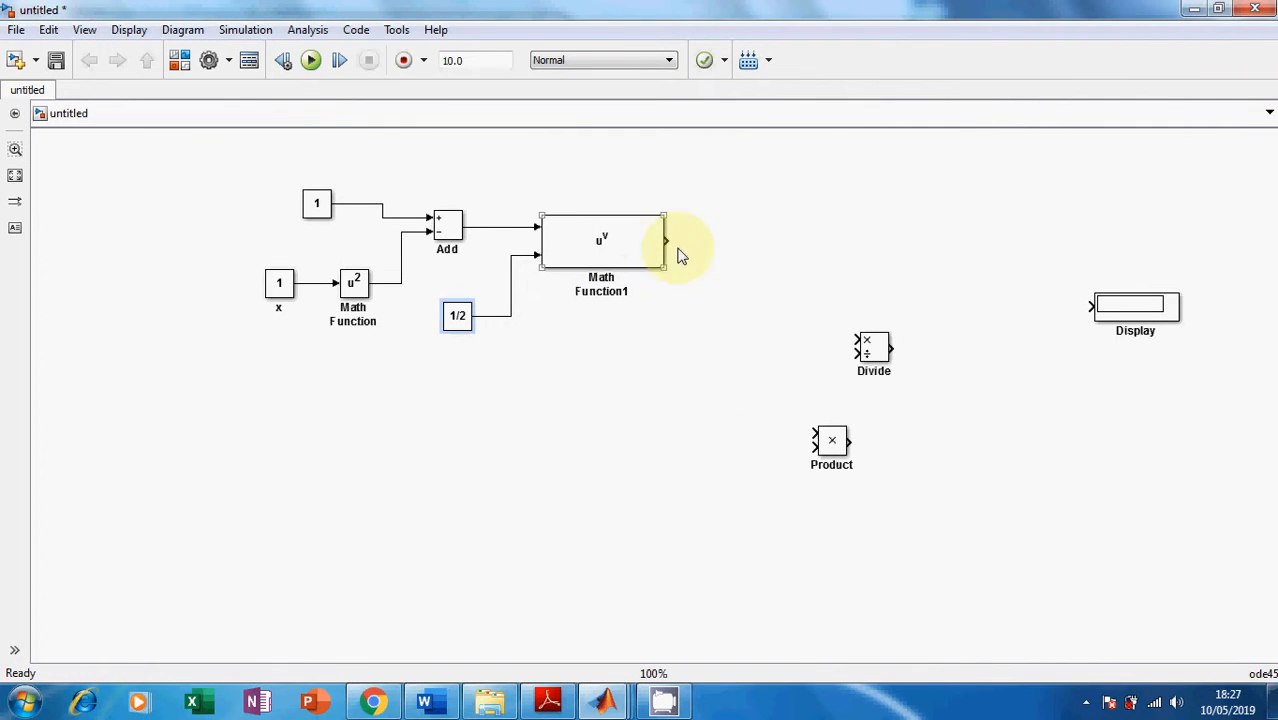
{"action": "left_click", "coordinate": [316, 212]}
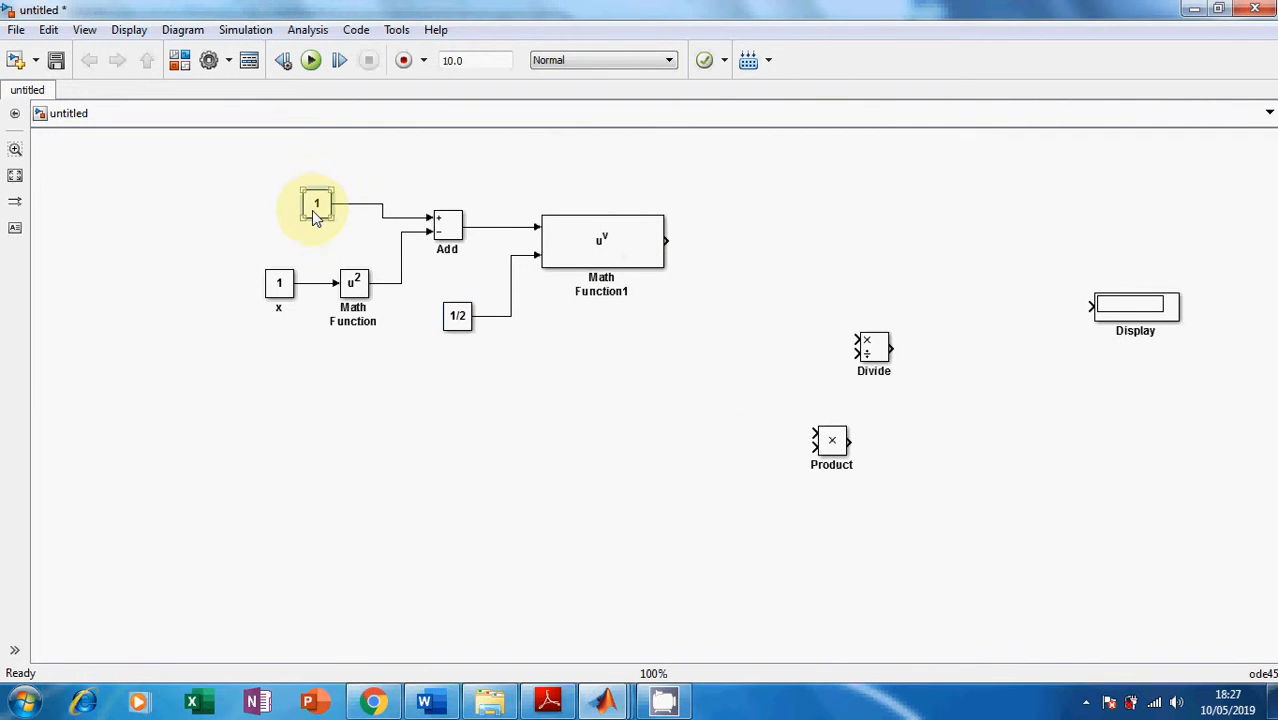
{"action": "left_click_drag", "start_coordinate": [316, 216], "coordinate": [641, 180]}
- Move the Product block beside the pow block and connect the copied constant 1 and the pow output to its inputs
{"action": "left_click_drag", "start_coordinate": [829, 455], "coordinate": [776, 243]}
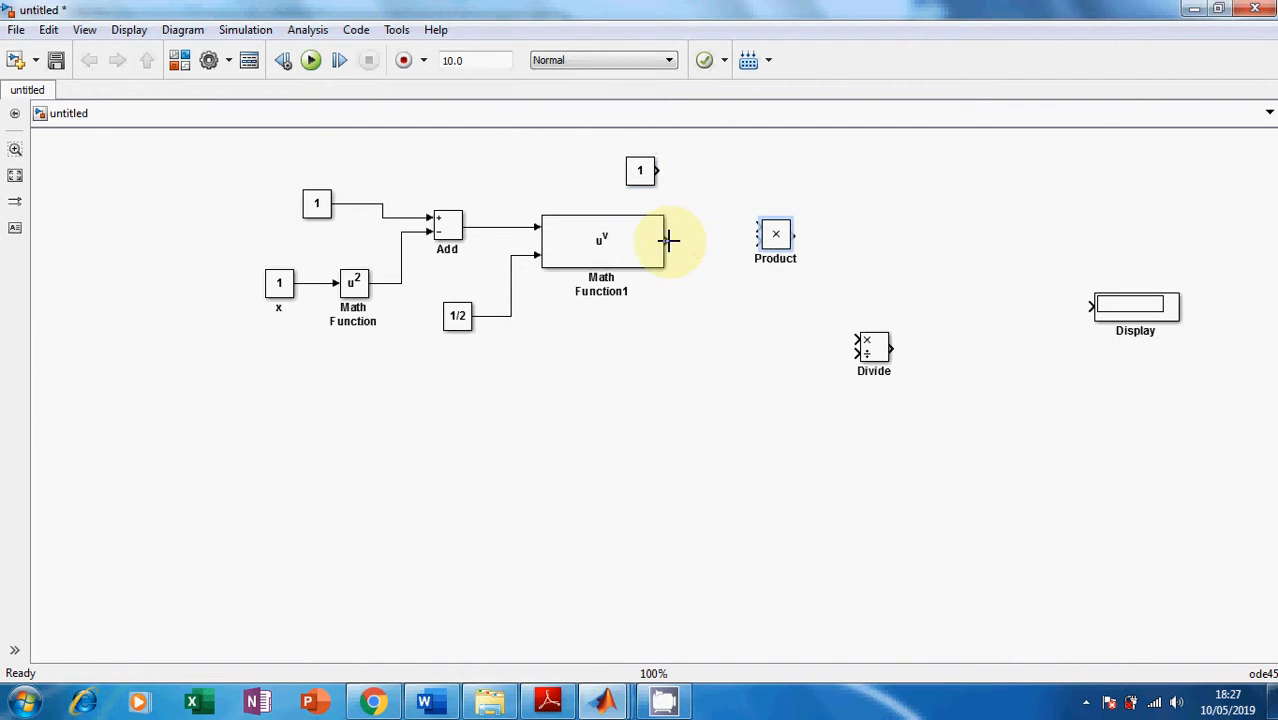
{"action": "left_click_drag", "start_coordinate": [667, 241], "coordinate": [770, 237]}
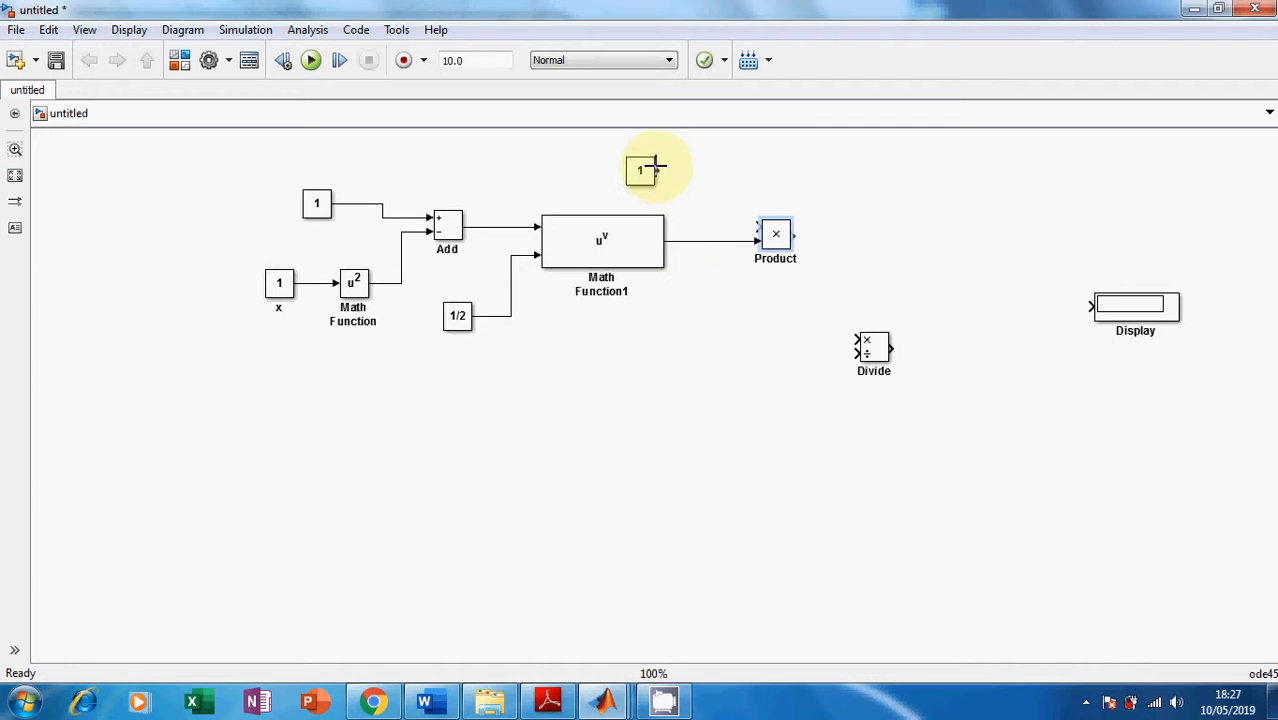
{"action": "left_click_drag", "start_coordinate": [657, 168], "coordinate": [760, 228]}
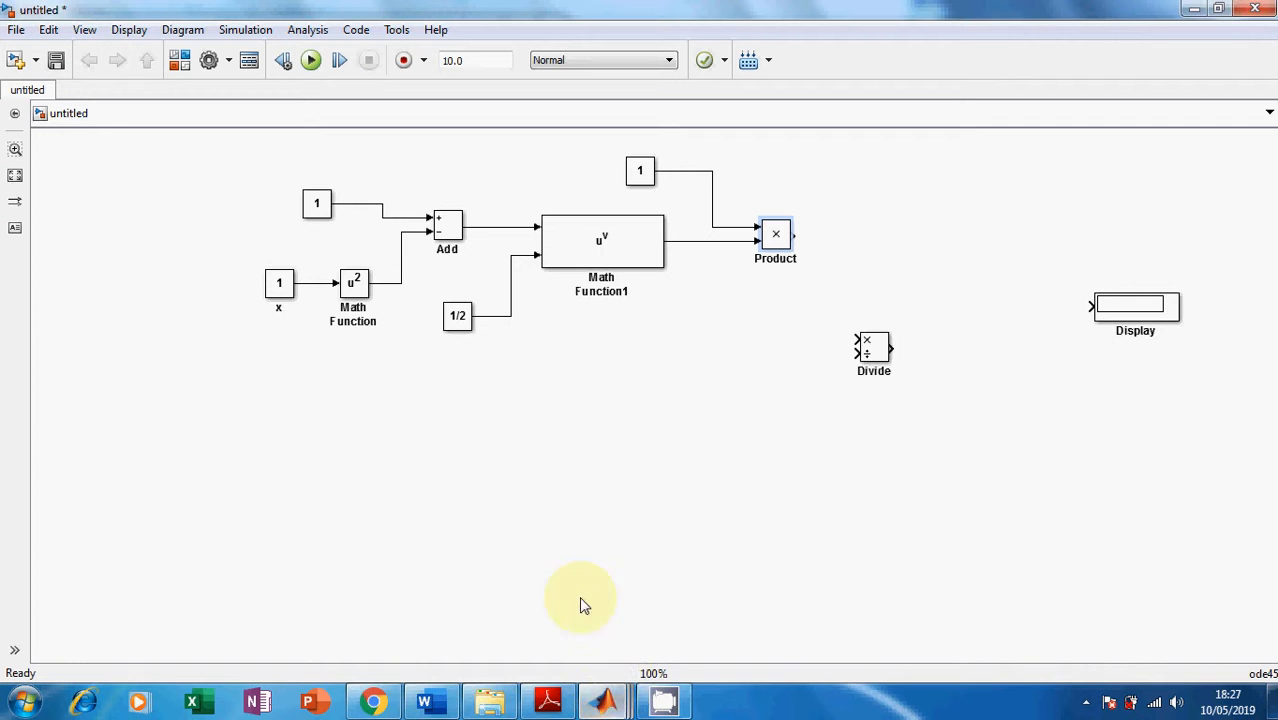
- Check the formula in Word, then place a copy of the square block below the Product block, beside the Divide block
{"action": "left_click", "coordinate": [428, 704]}
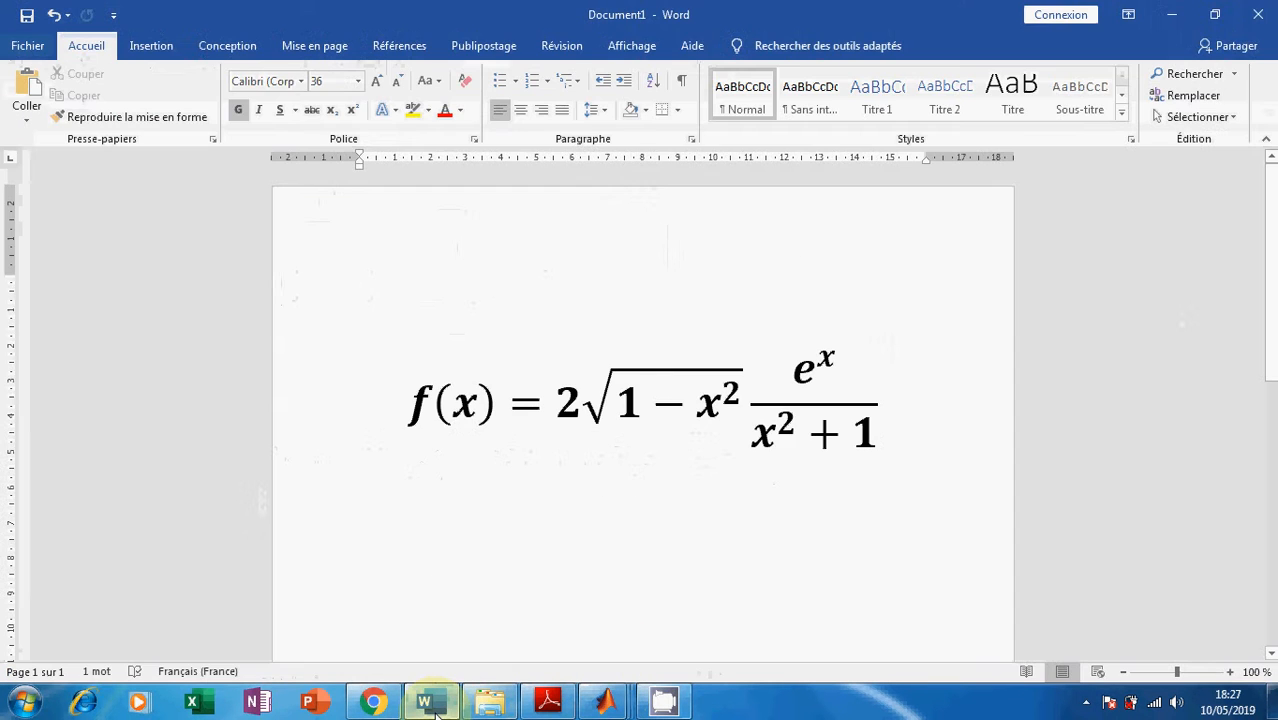
{"action": "left_click", "coordinate": [432, 705]}
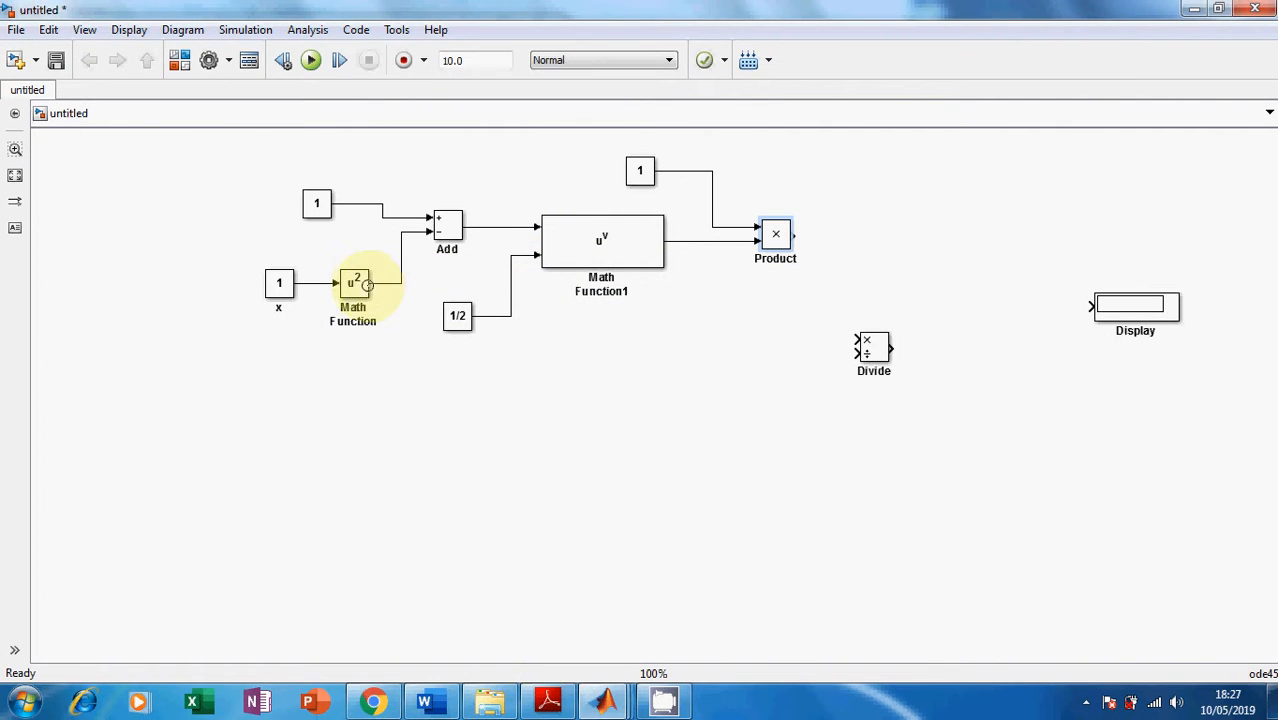
{"action": "left_click_drag", "start_coordinate": [356, 287], "coordinate": [874, 238]}
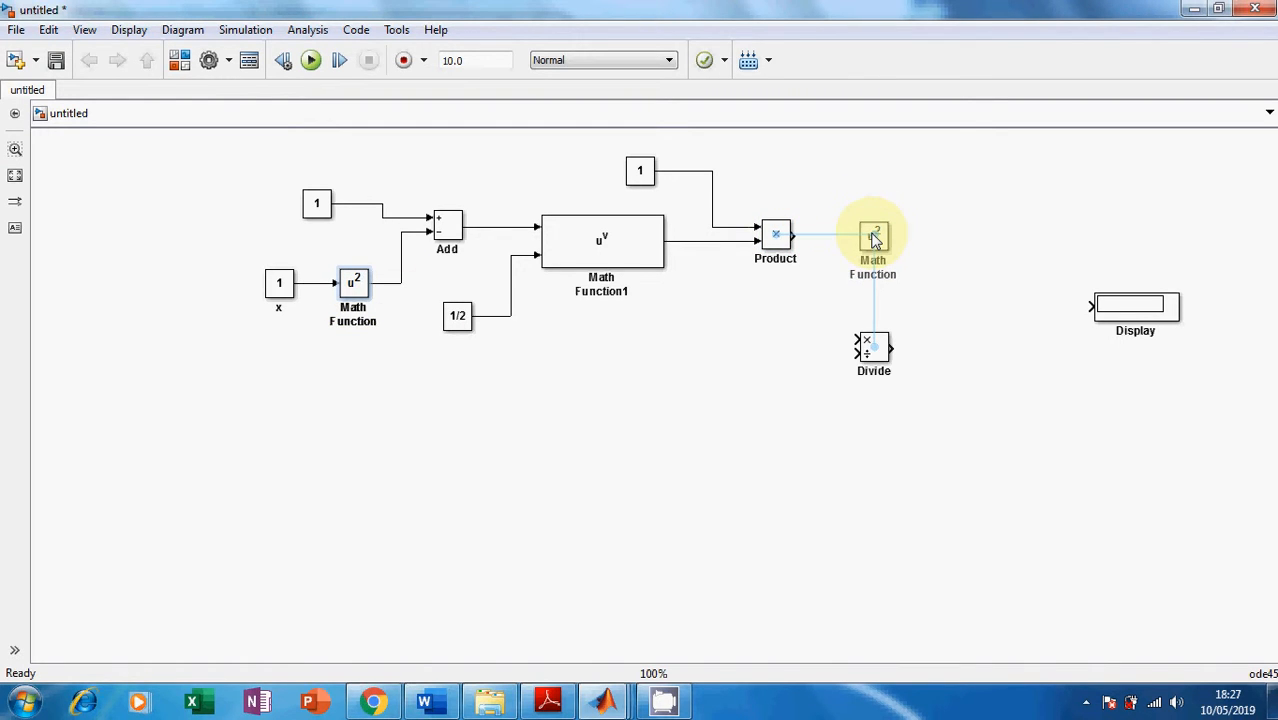
{"action": "left_click_drag", "start_coordinate": [874, 238], "coordinate": [781, 367]}
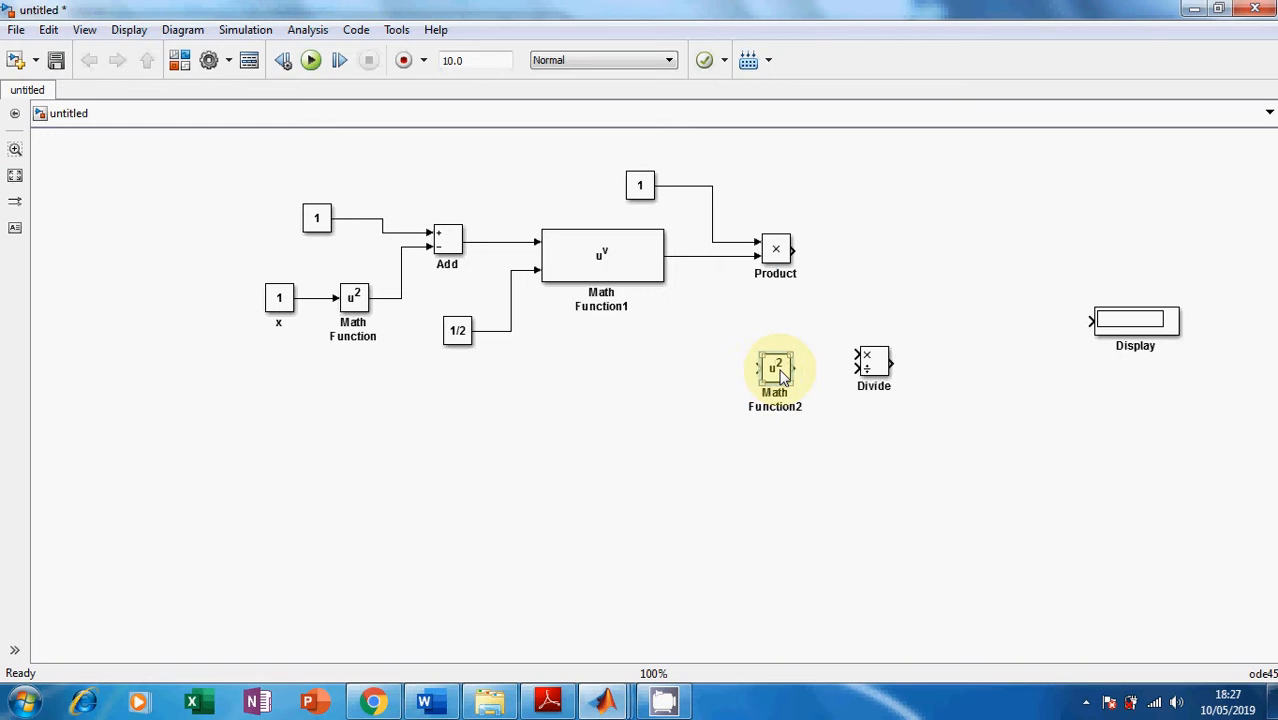
- Set the copied Math Function block's function to exp and branch the x signal into its input
{"action": "double_click", "coordinate": [781, 375]}
{"action": "left_click", "coordinate": [900, 358]}
{"action": "left_click", "coordinate": [918, 374]}
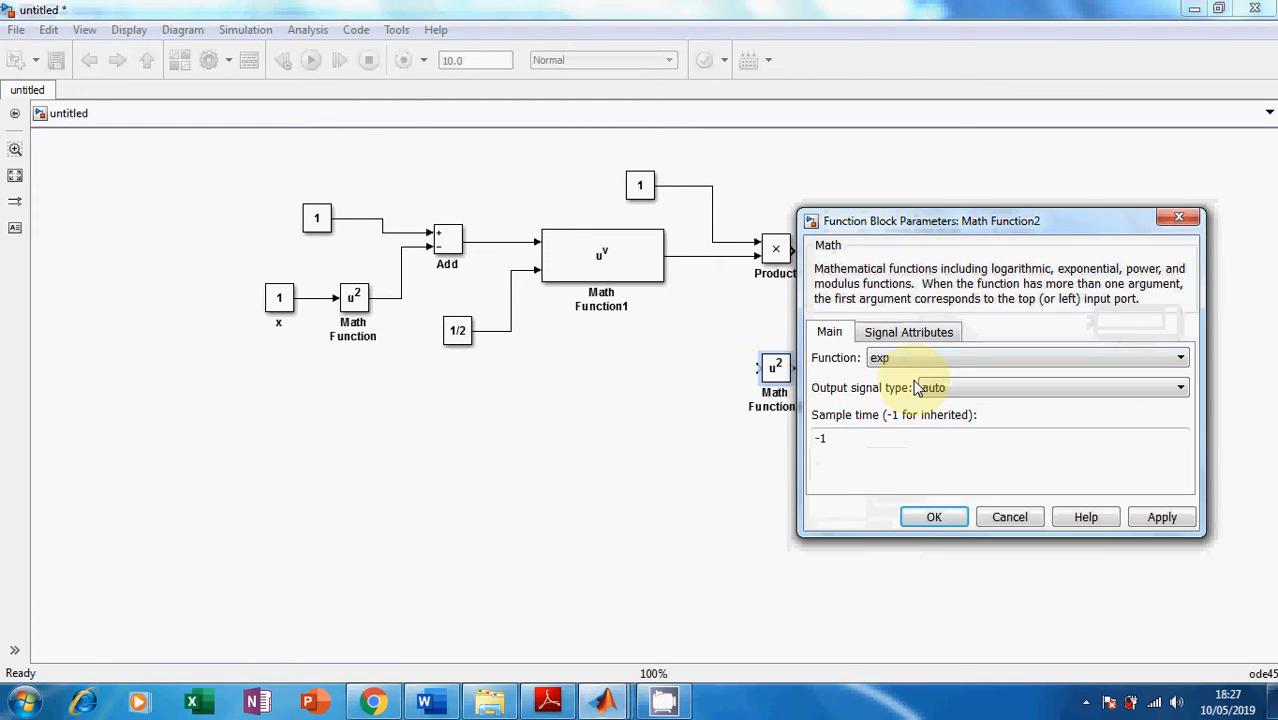
{"action": "left_click", "coordinate": [936, 524]}
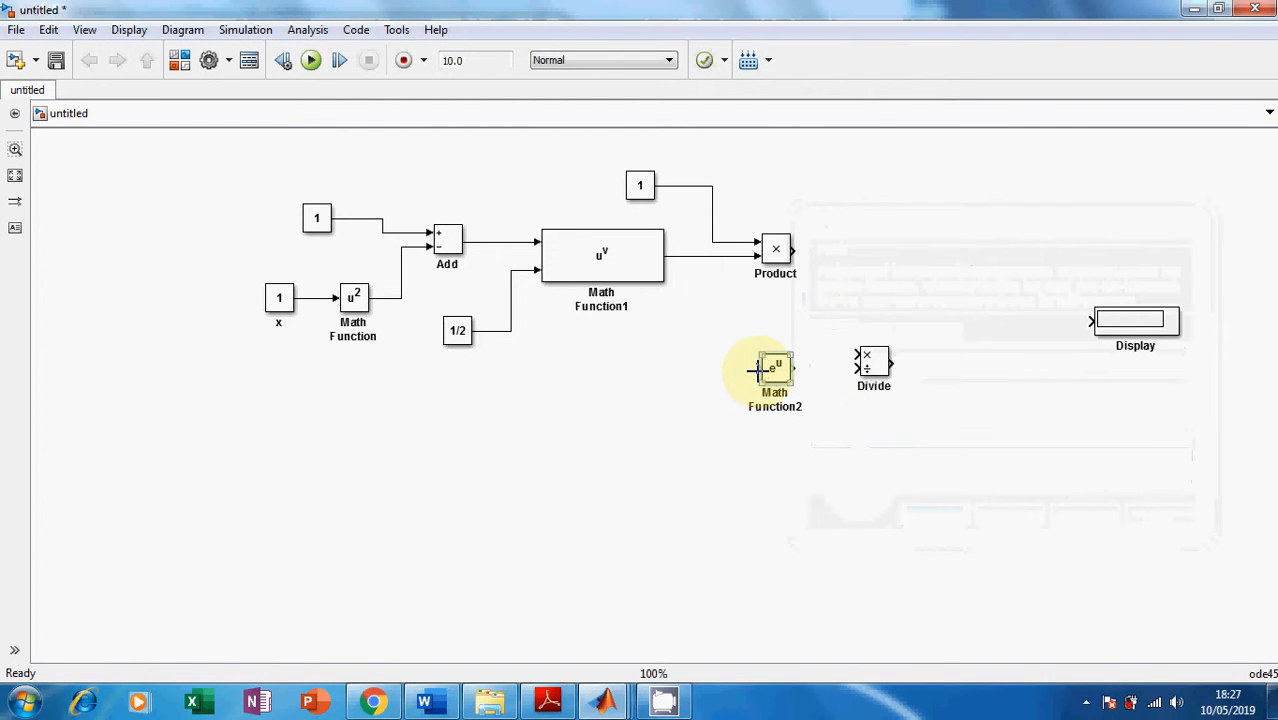
{"action": "left_click_drag", "start_coordinate": [757, 371], "coordinate": [319, 297]}
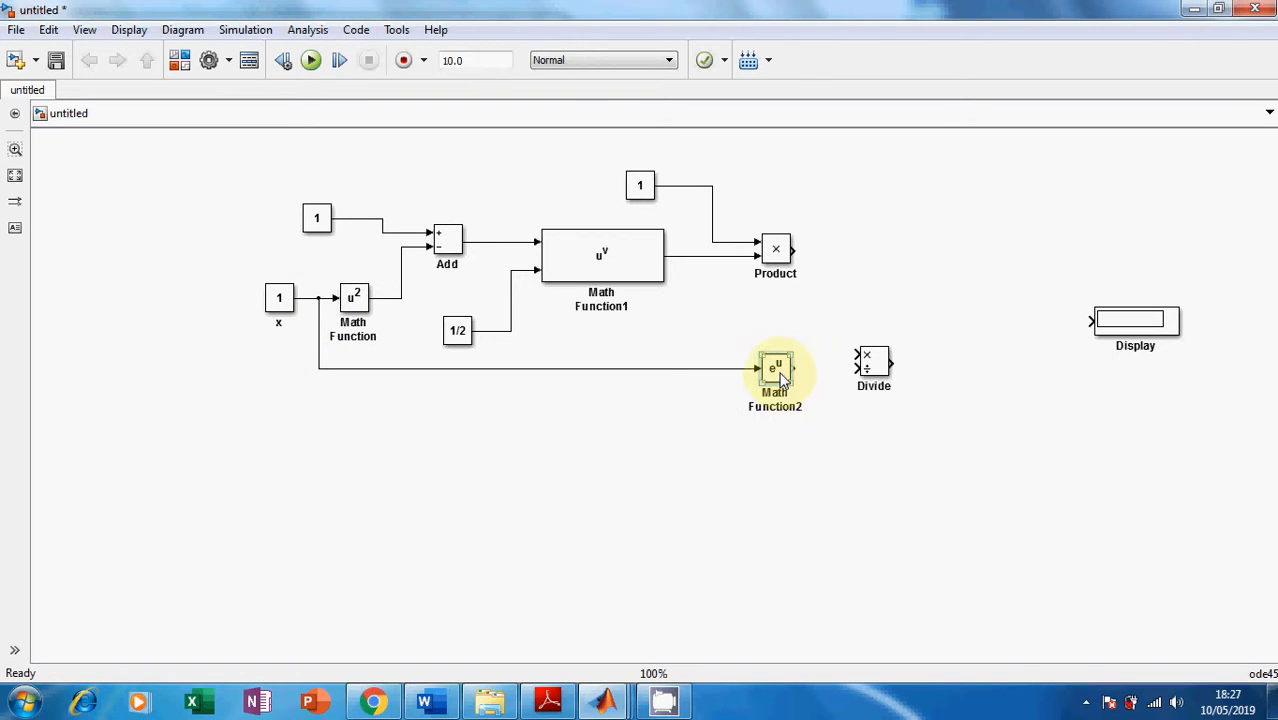
- Move the Divide block aside, copy the Product block next to it, and connect the first Product and exp outputs to the copy
{"action": "left_click_drag", "start_coordinate": [783, 375], "coordinate": [955, 366]}
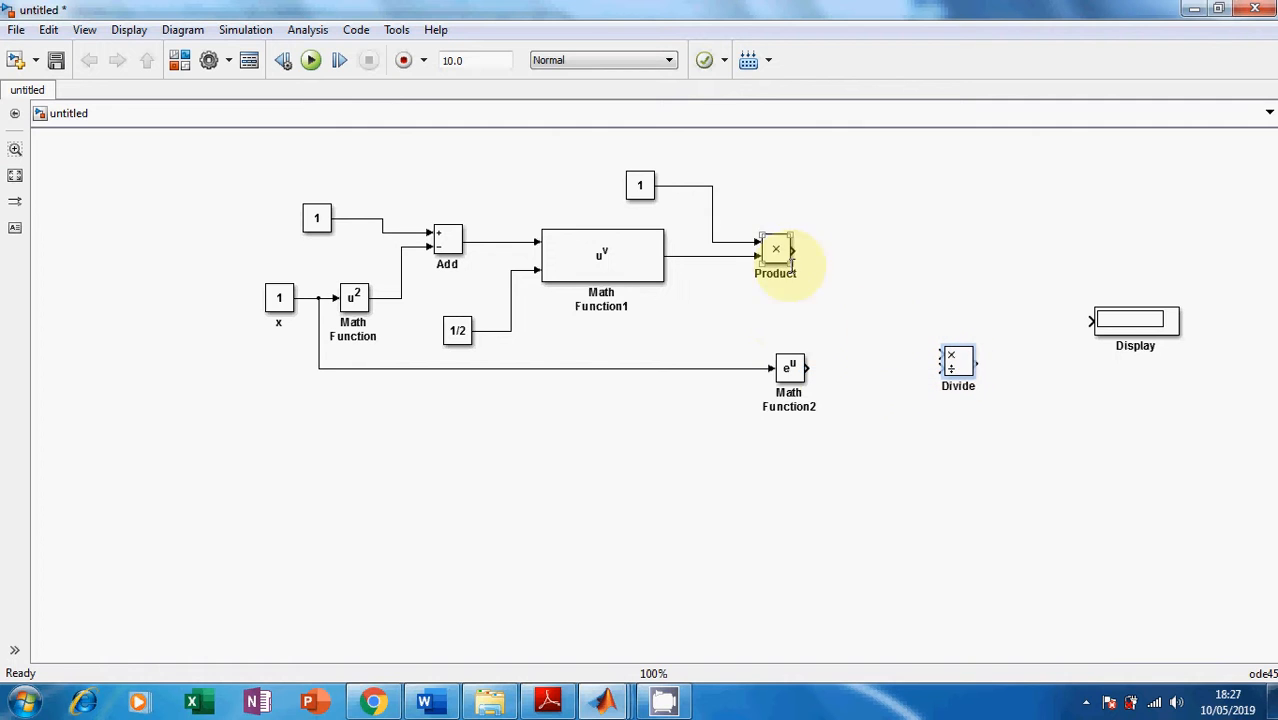
{"action": "left_click", "coordinate": [779, 250]}
{"action": "mouse_move", "coordinate": [779, 251]}
{"action": "left_mouse_down"}
{"action": "mouse_move", "coordinate": [871, 306]}
{"action": "mouse_move", "coordinate": [790, 250]}
{"action": "left_mouse_up"}
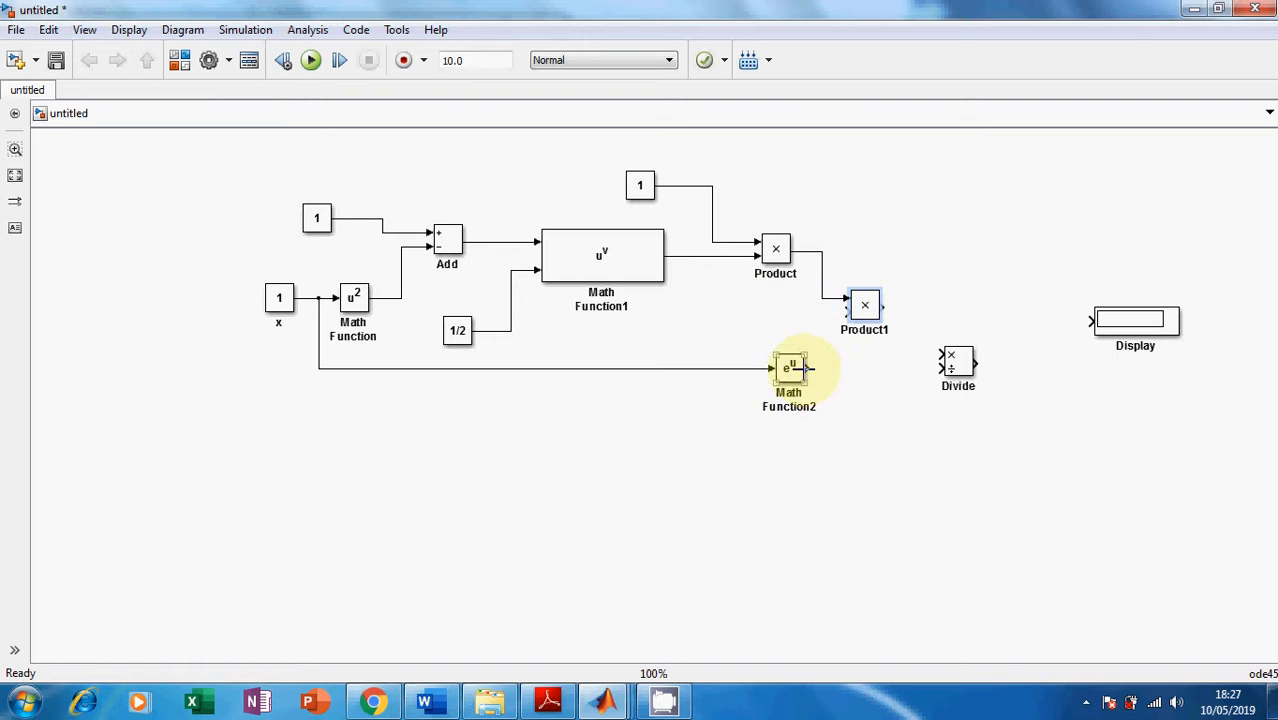
{"action": "left_click_drag", "start_coordinate": [808, 367], "coordinate": [852, 310]}
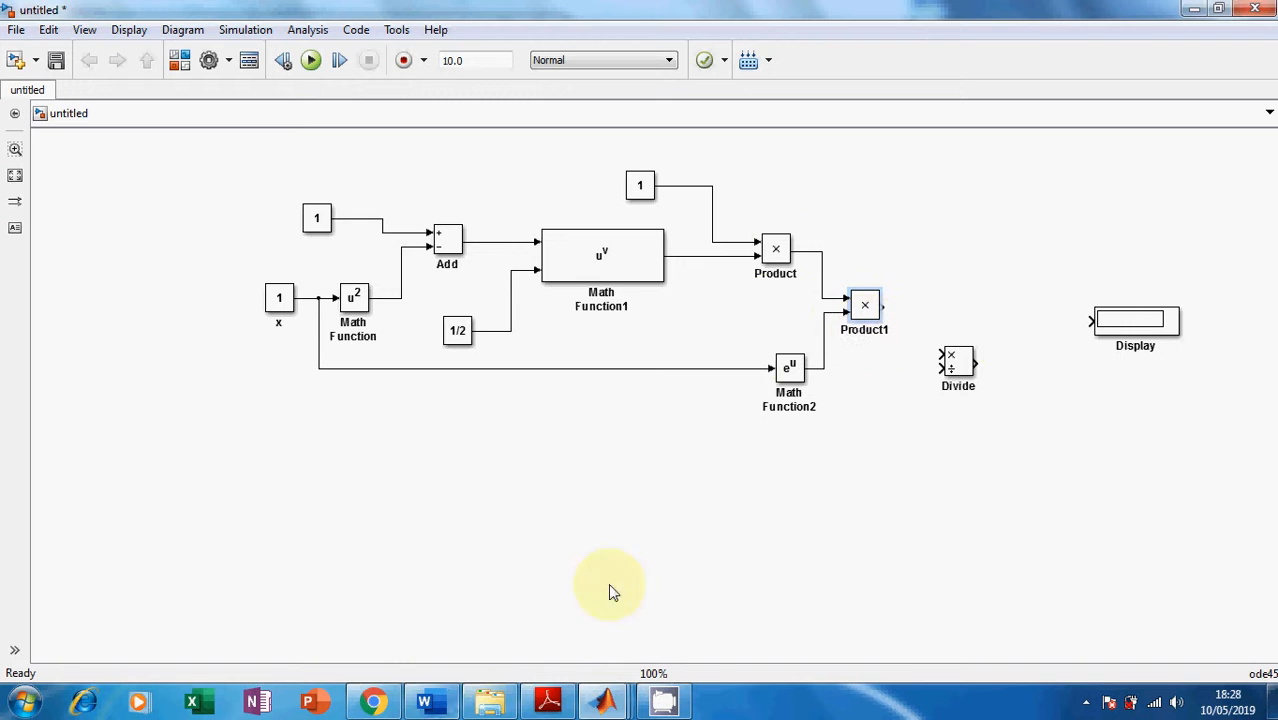
- Check the denominator in Word, then move the Divide block below Display and place a copy of the Add block beside it
{"action": "left_click", "coordinate": [424, 702]}
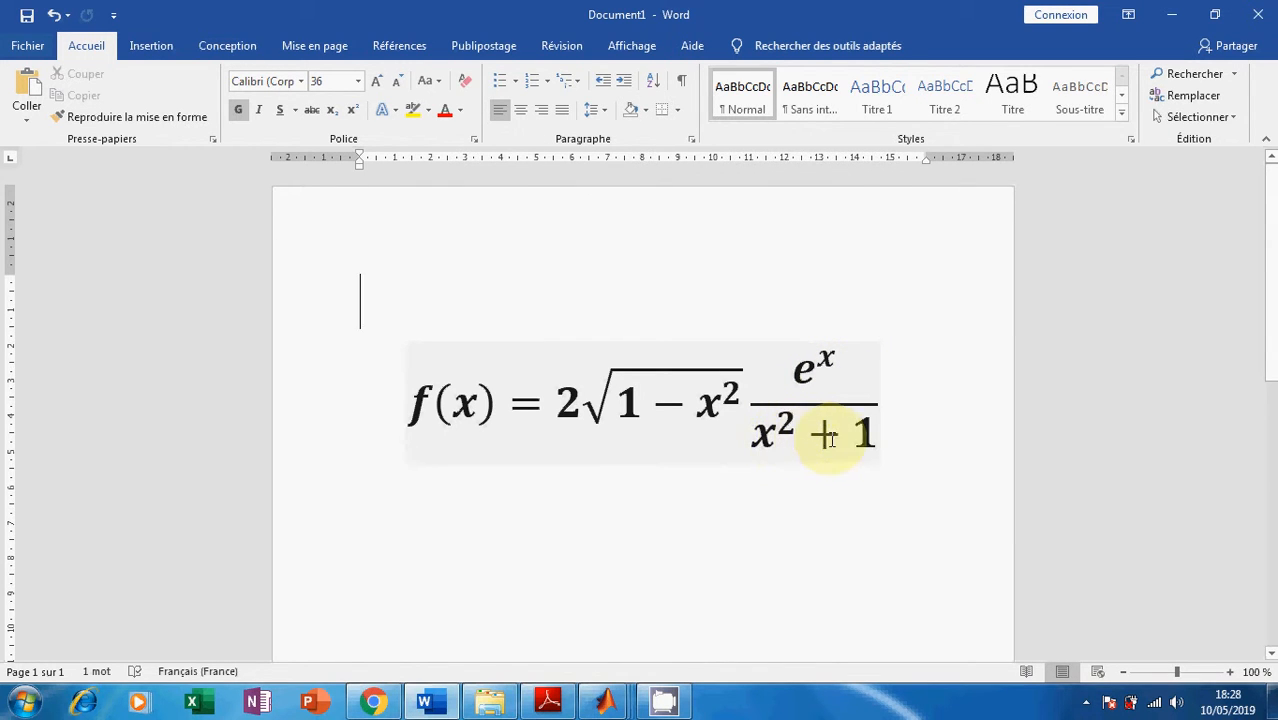
{"action": "left_click", "coordinate": [1176, 16]}
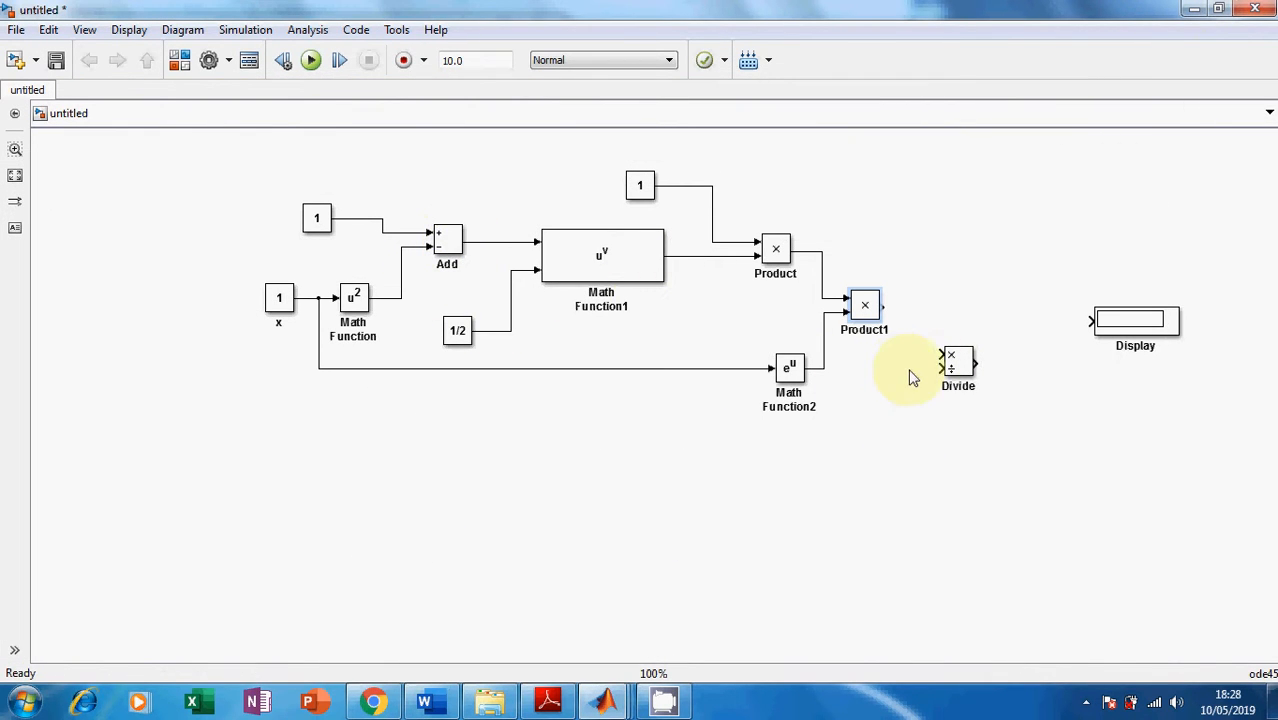
{"action": "left_click_drag", "start_coordinate": [953, 365], "coordinate": [1122, 412]}
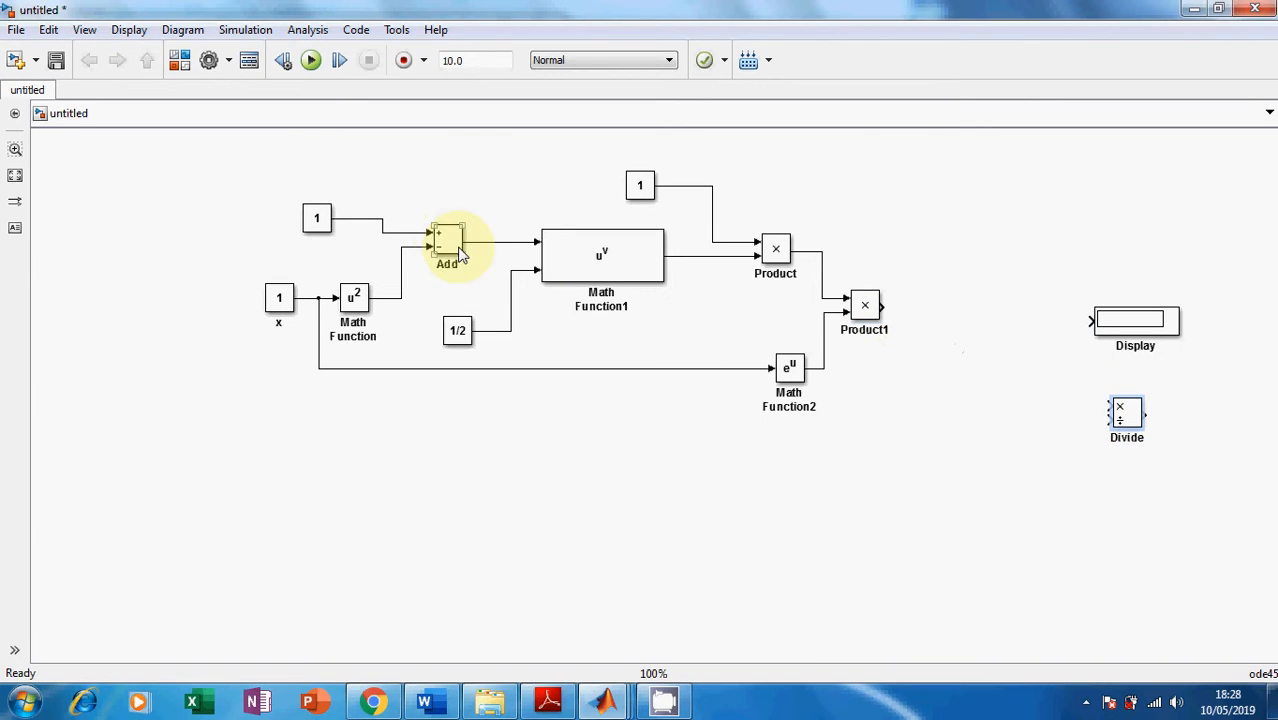
{"action": "left_click_drag", "start_coordinate": [447, 243], "coordinate": [977, 420]}
- Set the copied Add block's list of signs to ++
{"action": "double_click", "coordinate": [982, 412]}
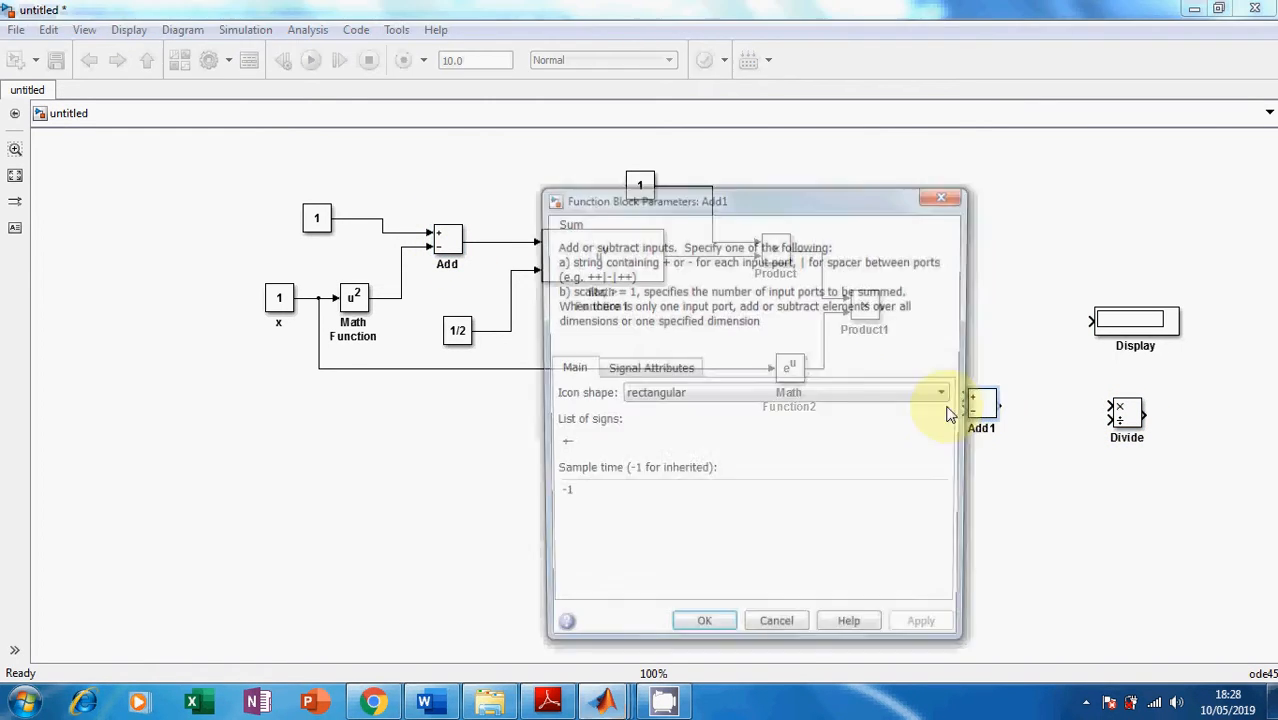
{"action": "double_click", "coordinate": [645, 452]}
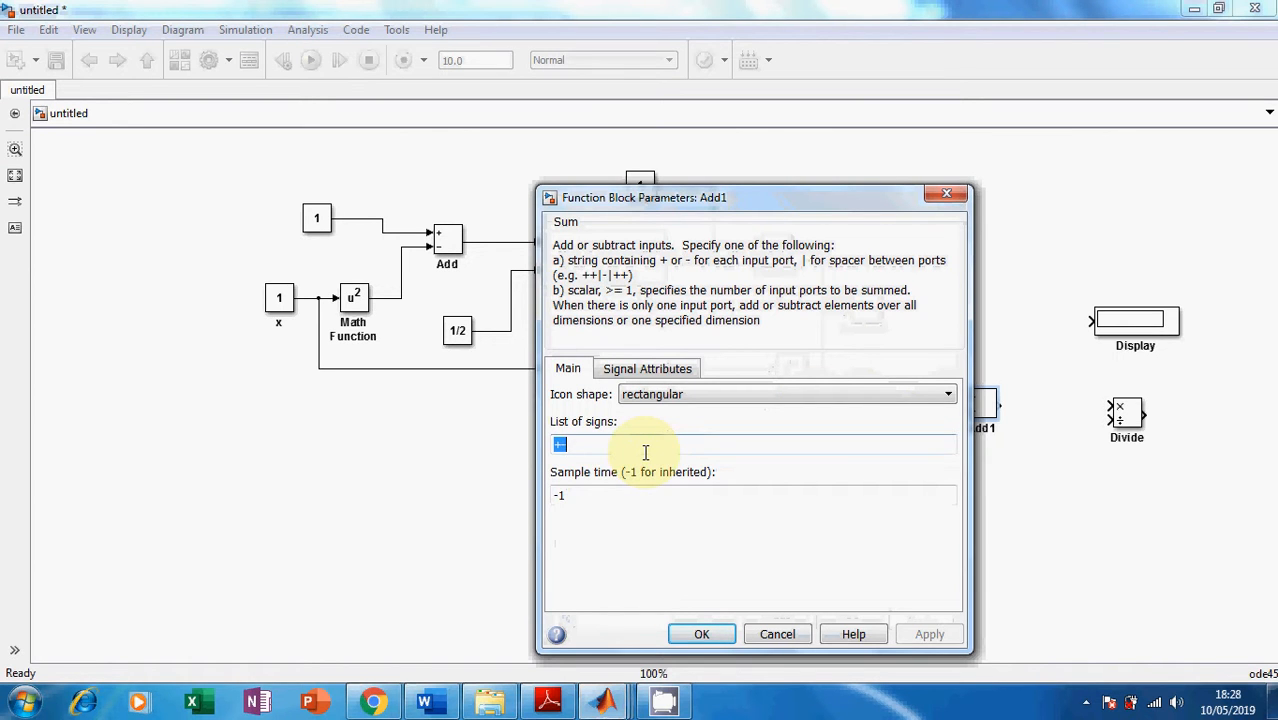
{"action": "type", "text": "+"}
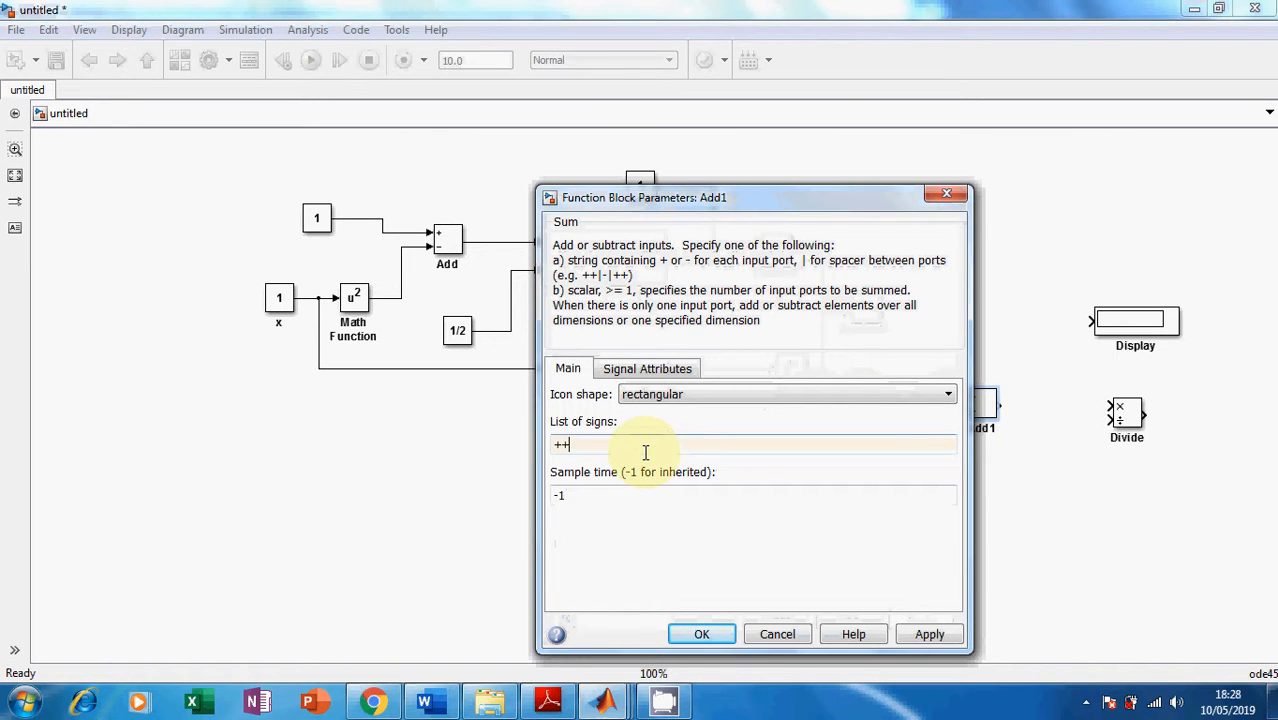
{"action": "left_click", "coordinate": [929, 634]}
{"action": "left_click", "coordinate": [703, 636]}
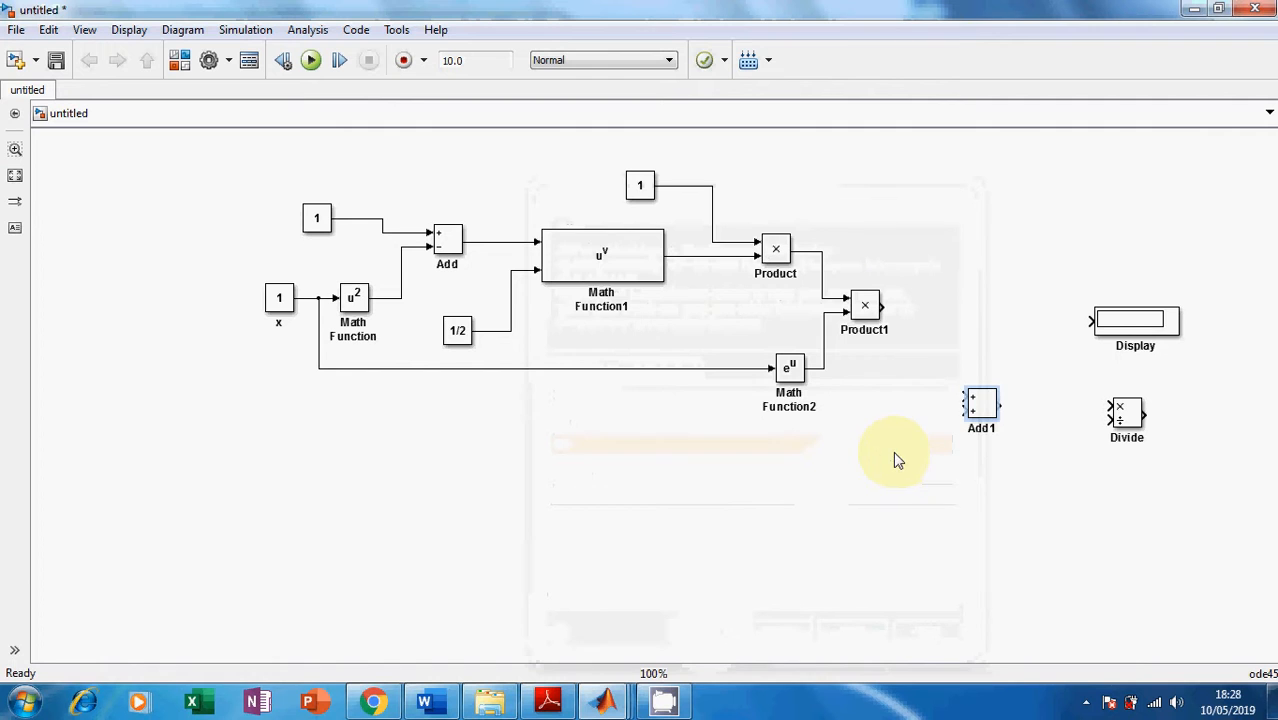
- Feed the copied Add block with a branch of the square block's output and a new copy of the constant 1 block
{"action": "left_click_drag", "start_coordinate": [966, 400], "coordinate": [383, 293]}
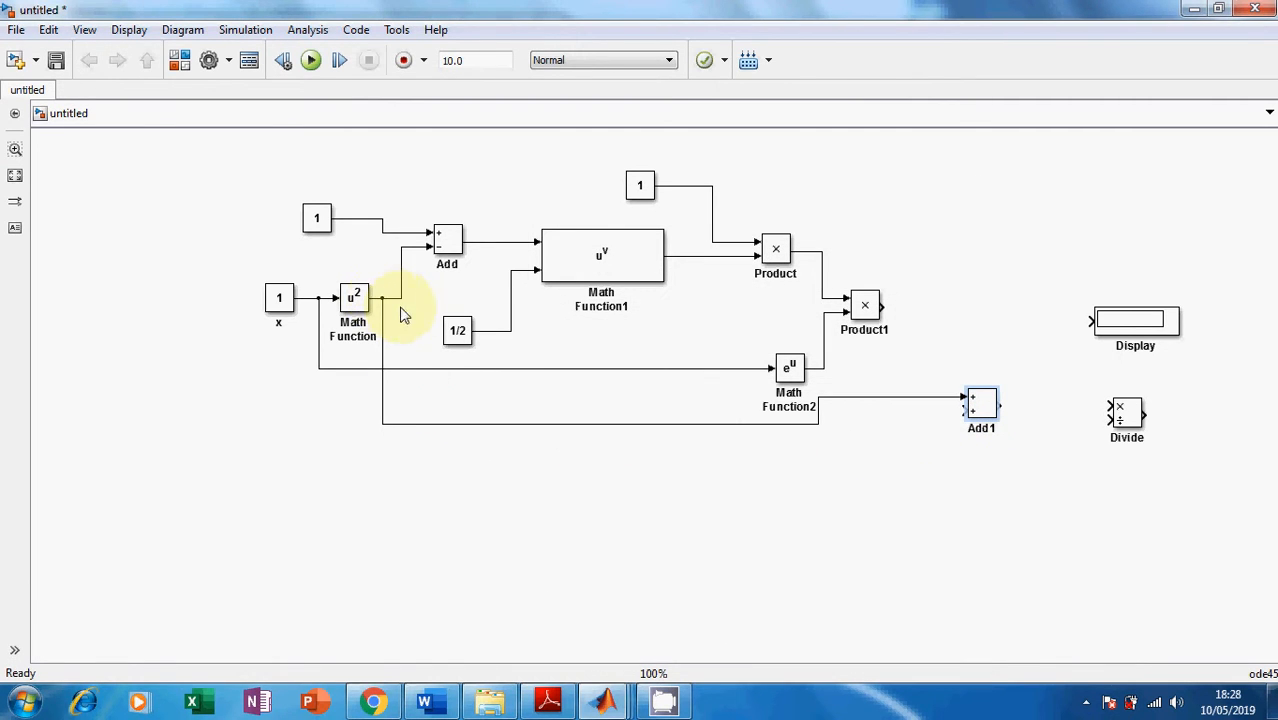
{"action": "left_click_drag", "start_coordinate": [972, 408], "coordinate": [905, 443]}
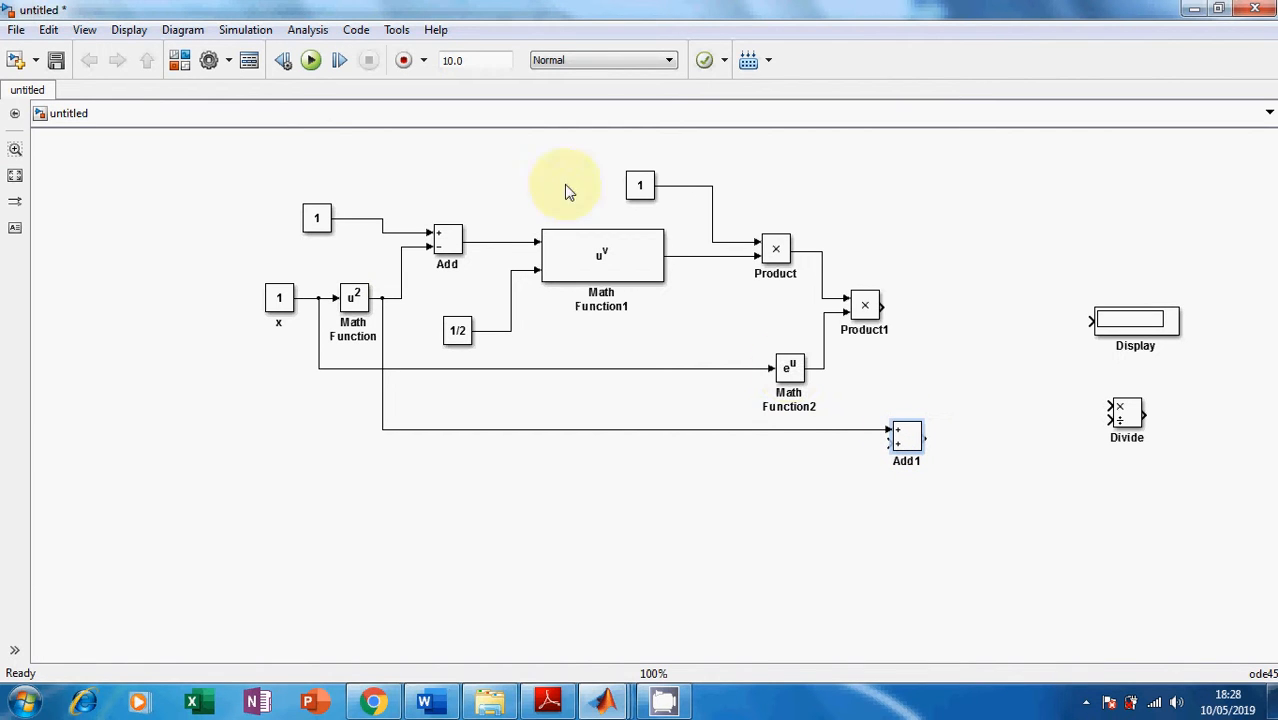
{"action": "left_click", "coordinate": [640, 198]}
{"action": "mouse_move", "coordinate": [641, 188]}
{"action": "left_mouse_down"}
{"action": "mouse_move", "coordinate": [746, 463]}
{"action": "mouse_move", "coordinate": [892, 442]}
{"action": "left_mouse_up"}
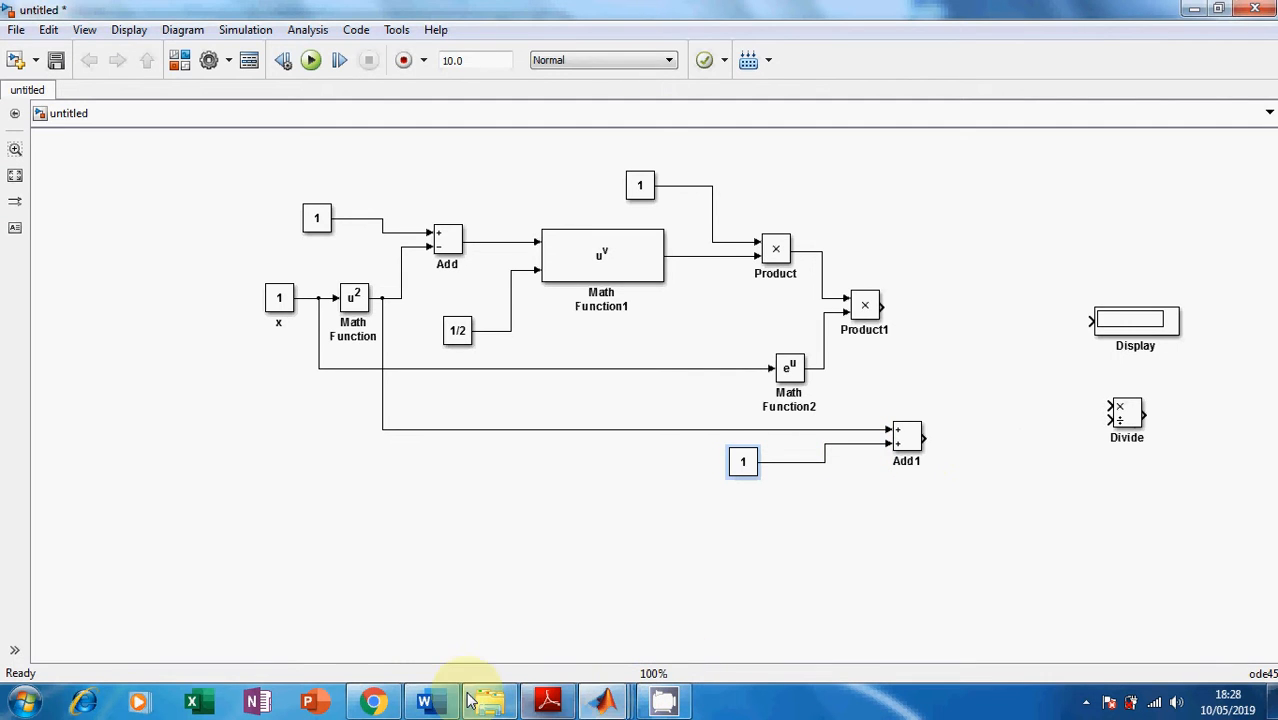
- Place the Divide block before Display, wire the second Product to its × input and the second Add to its ÷ input, and feed Display from it
{"action": "left_click", "coordinate": [430, 704]}
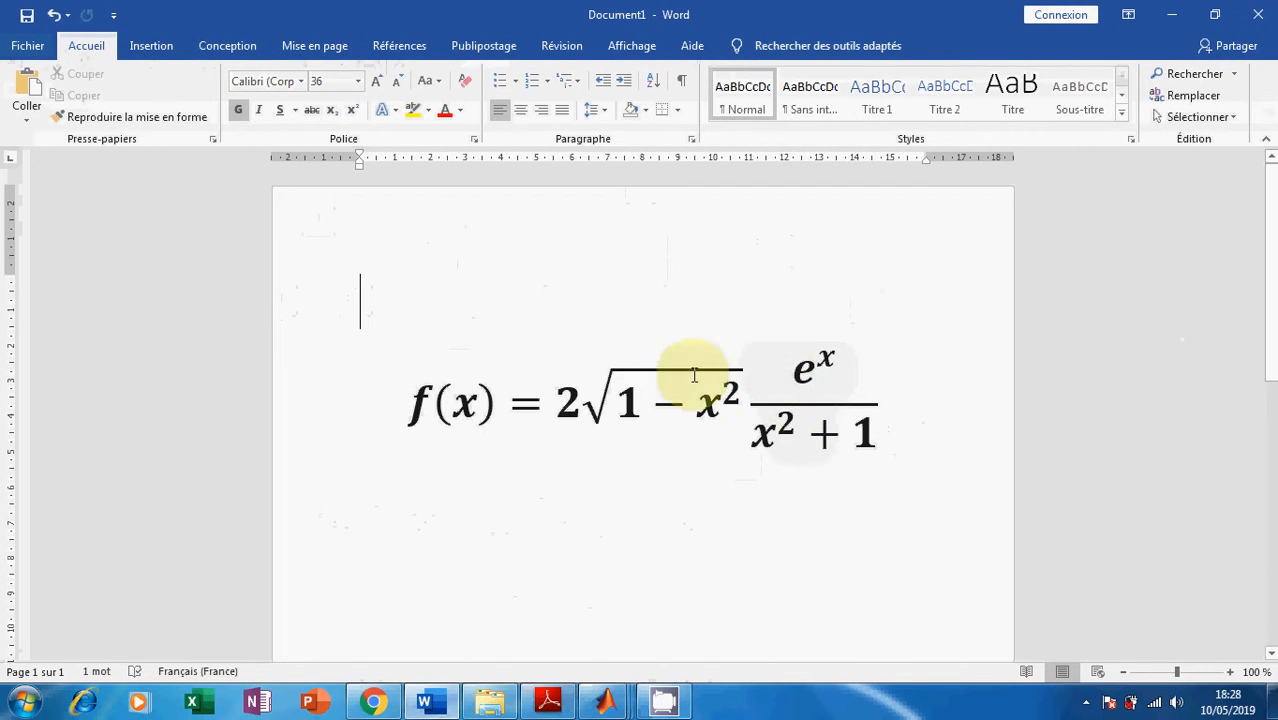
{"action": "left_click", "coordinate": [1174, 22]}
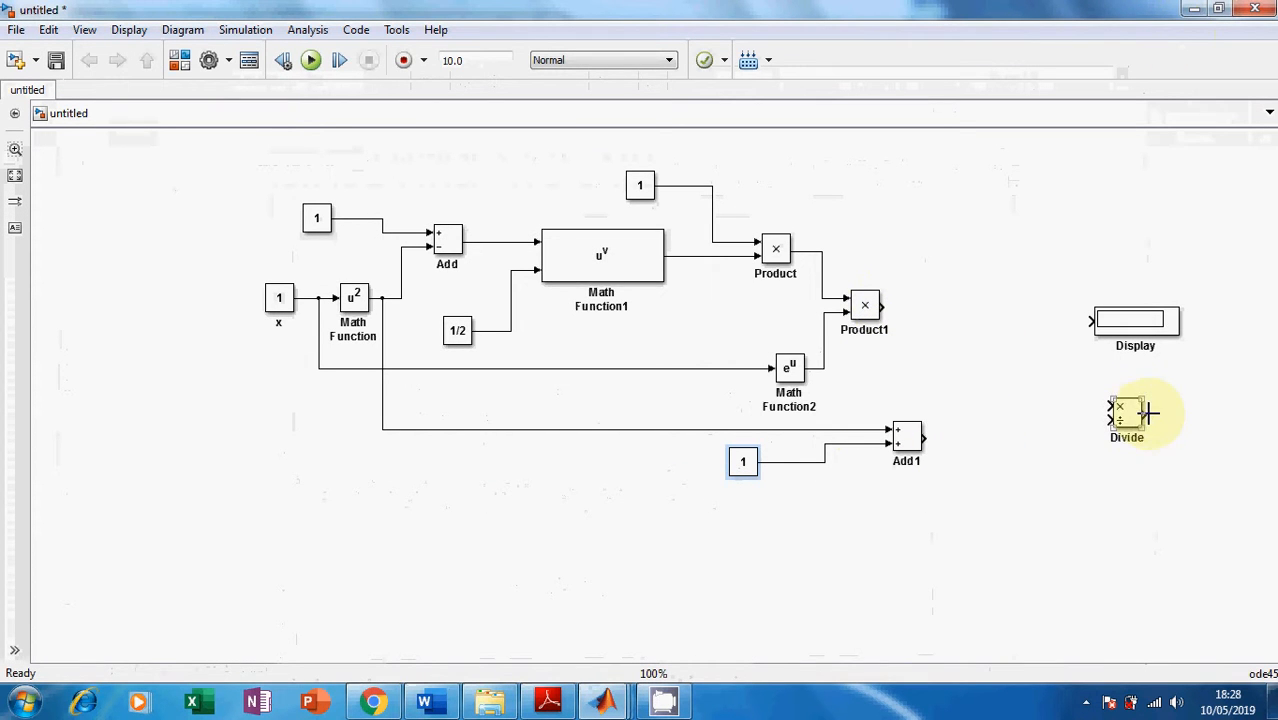
{"action": "left_click_drag", "start_coordinate": [1138, 422], "coordinate": [1007, 361]}
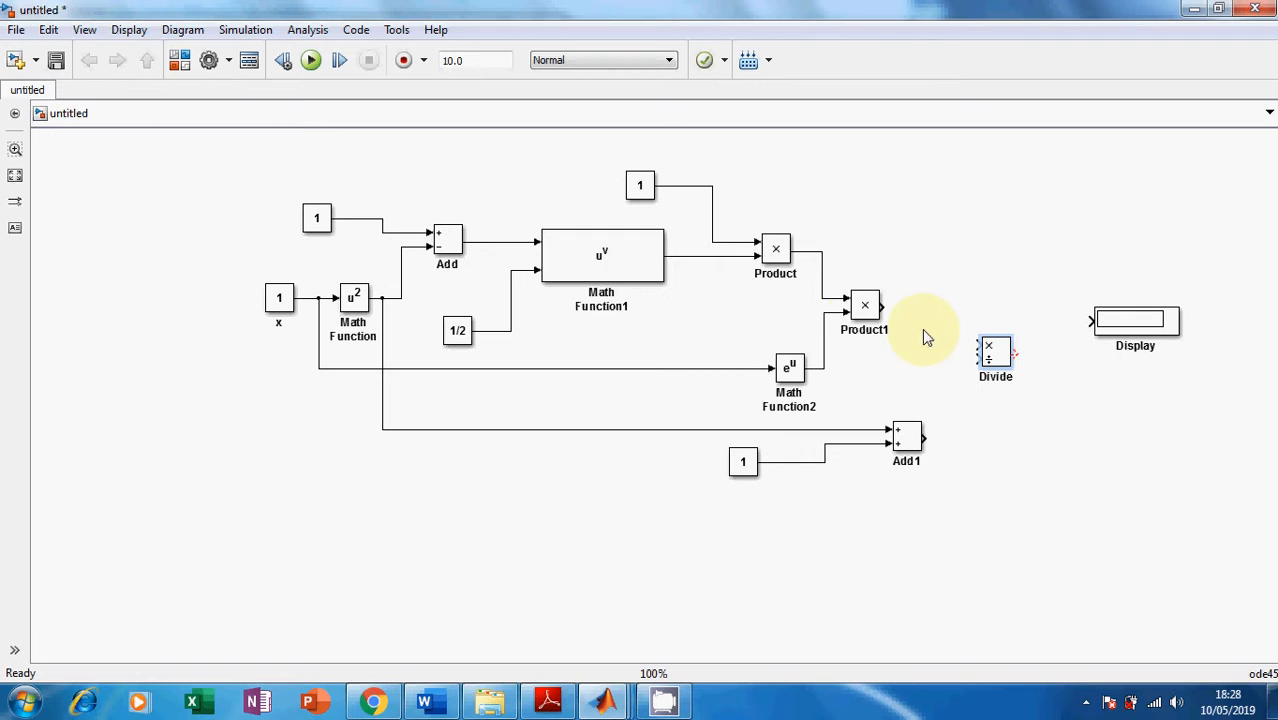
{"action": "mouse_move", "coordinate": [884, 311]}
{"action": "left_mouse_down"}
{"action": "mouse_move", "coordinate": [944, 323]}
{"action": "mouse_move", "coordinate": [987, 351]}
{"action": "mouse_move", "coordinate": [972, 348]}
{"action": "left_mouse_up"}
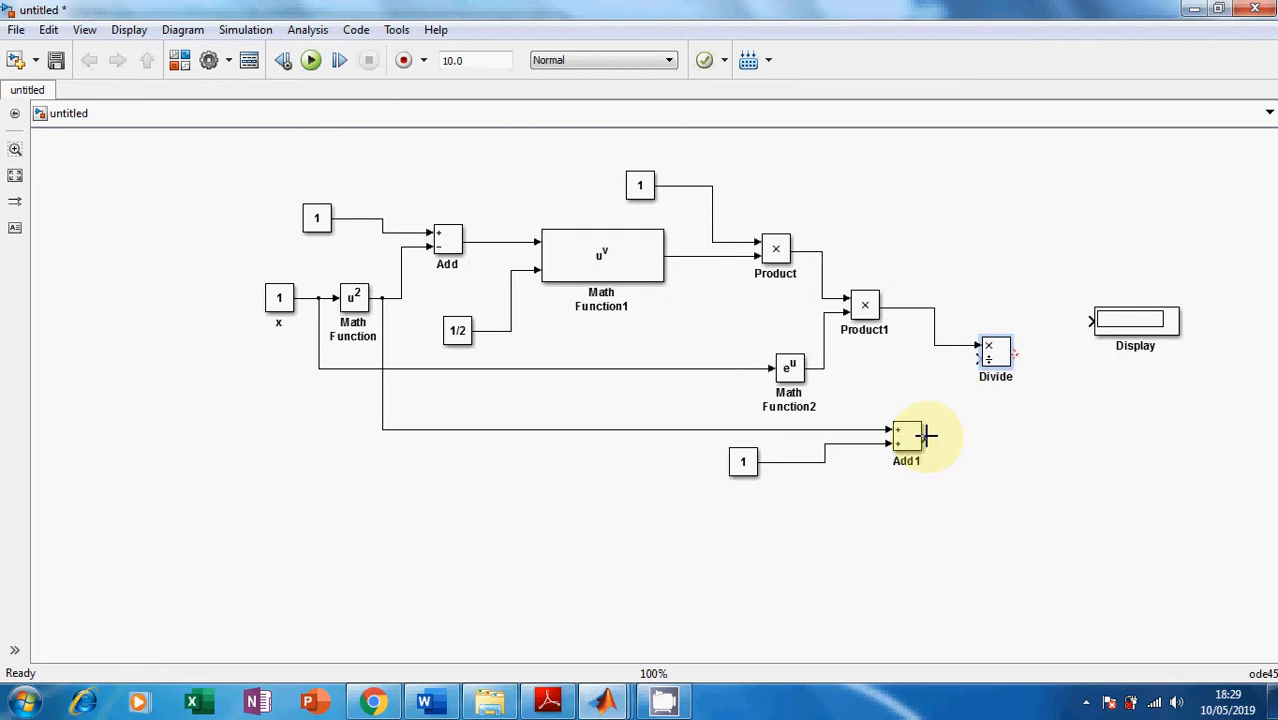
{"action": "left_click_drag", "start_coordinate": [926, 435], "coordinate": [1108, 361]}
- Move the x constant block farther left of the square block
{"action": "left_click", "coordinate": [276, 306]}
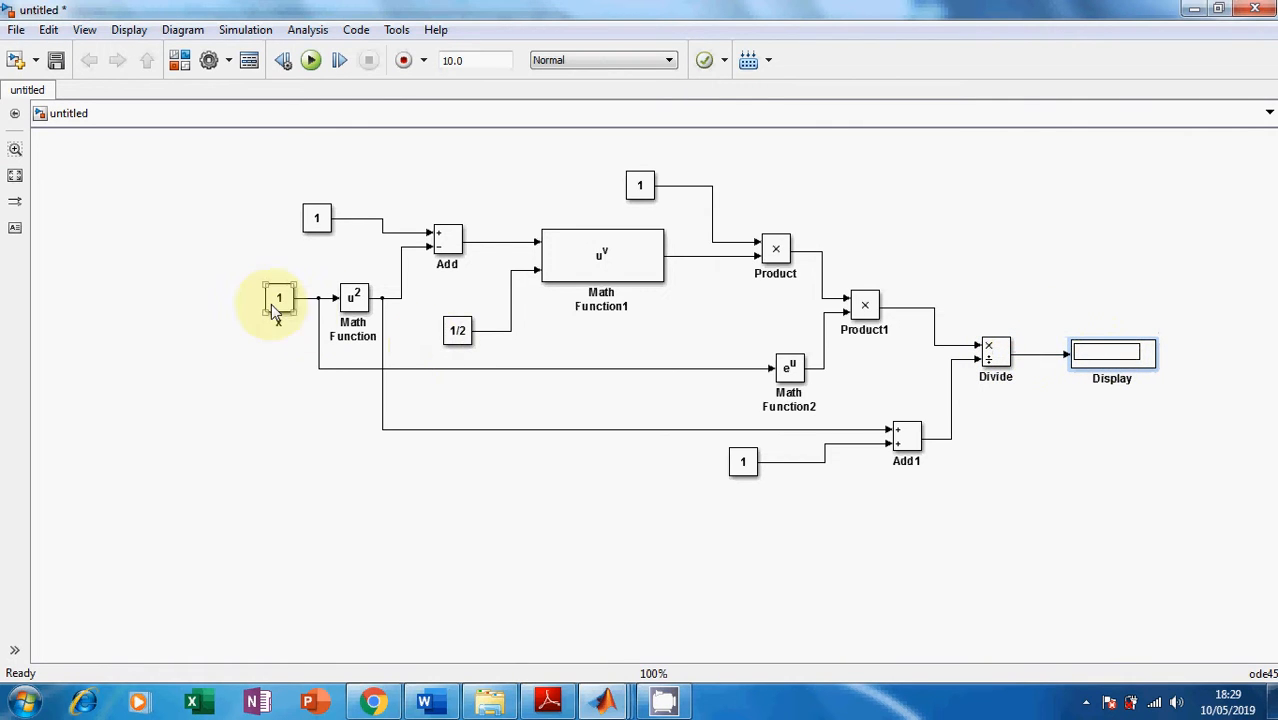
{"action": "left_click_drag", "start_coordinate": [276, 310], "coordinate": [140, 310]}
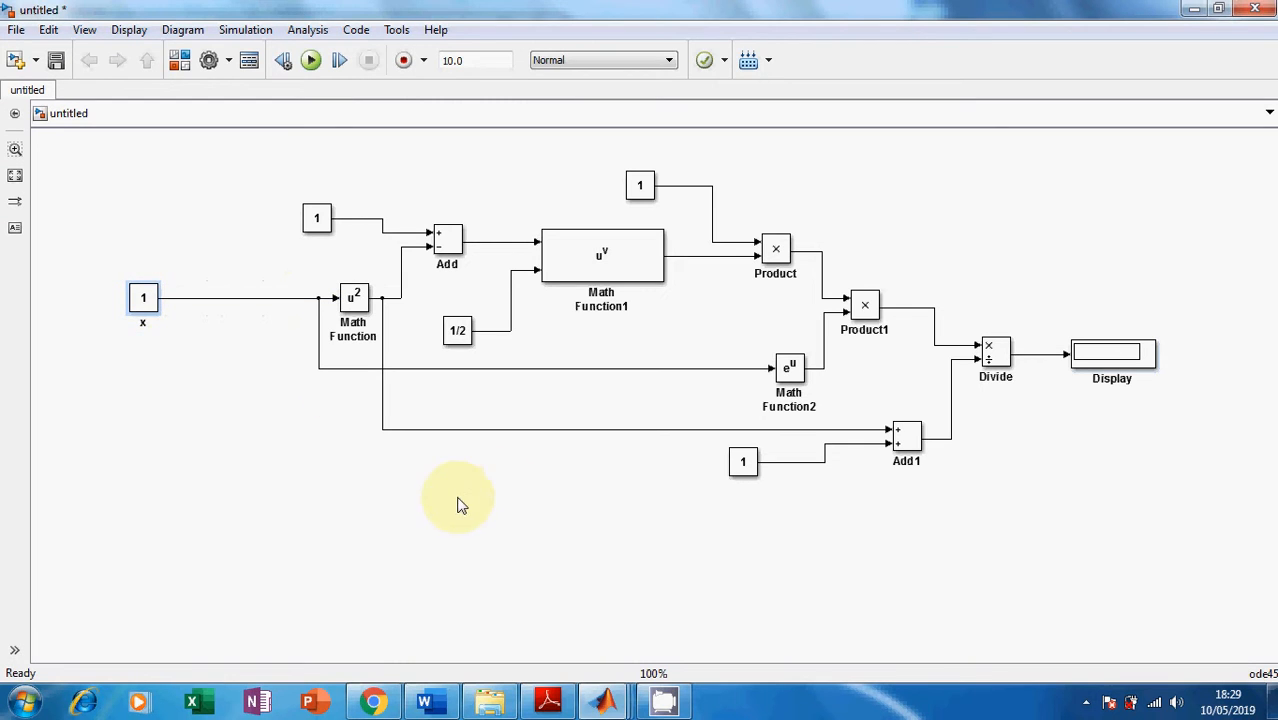
- Switch to Word, add the domain line "Df=[-1 ;1]" below the formula, and return to Simulink
{"action": "left_click", "coordinate": [424, 702]}
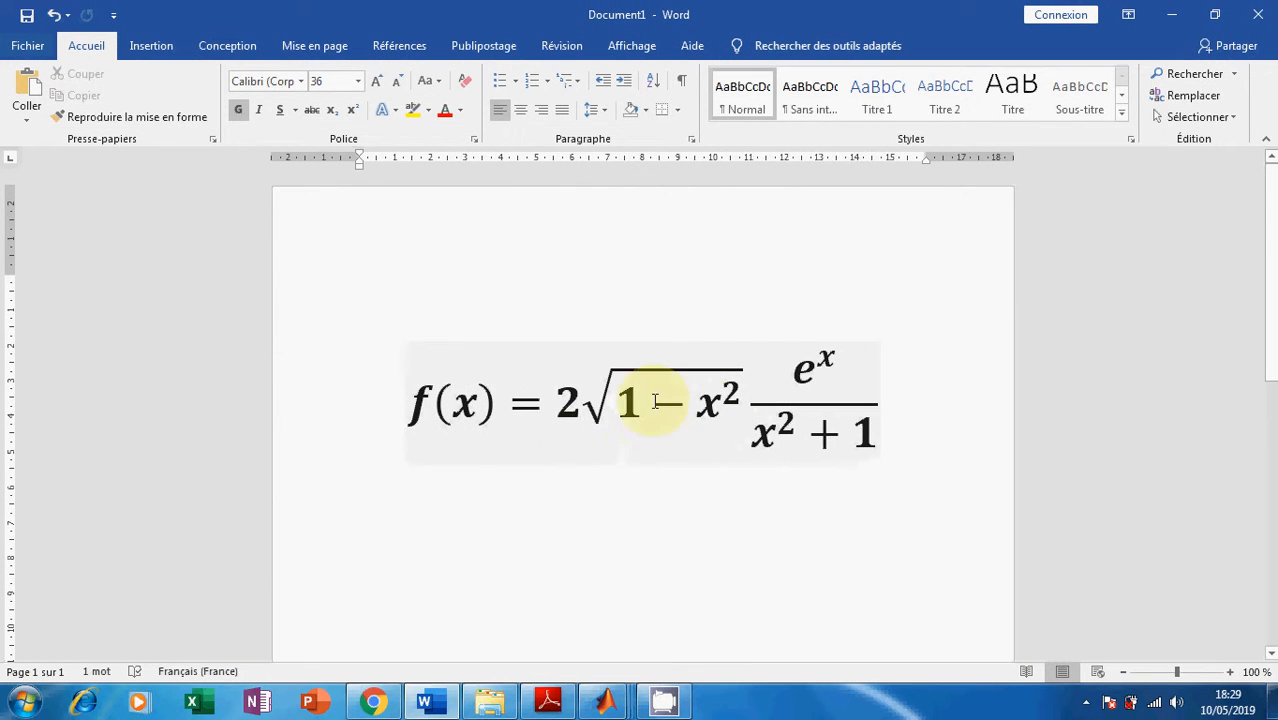
{"action": "left_click", "coordinate": [896, 428]}
{"action": "key", "text": "Return"}
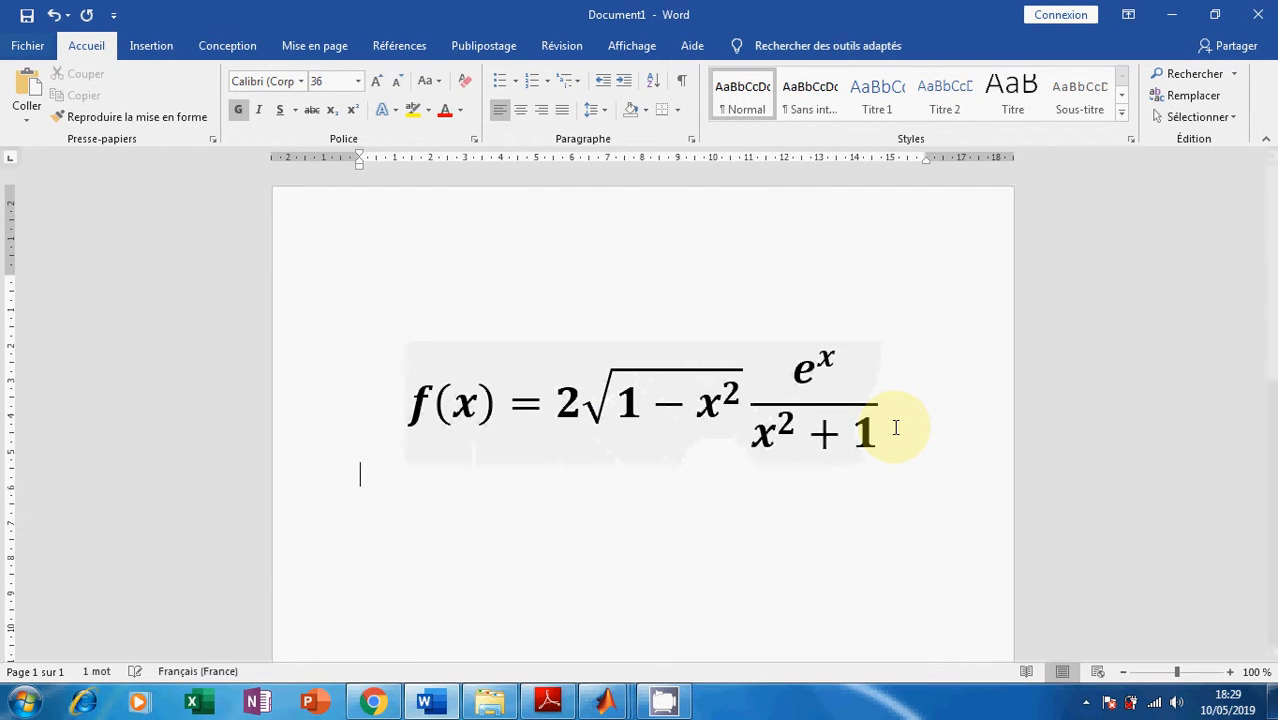
{"action": "type", "text": "Df=[-1 ;1"}
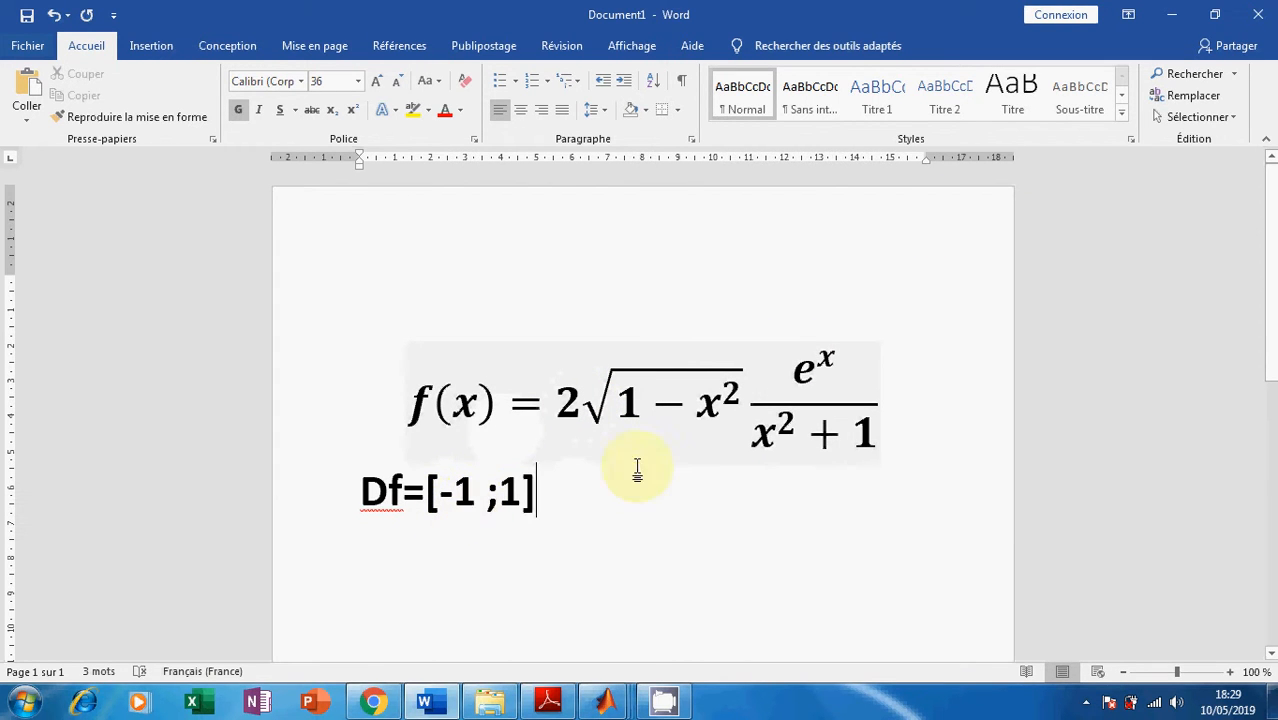
{"action": "left_click", "coordinate": [1171, 14]}
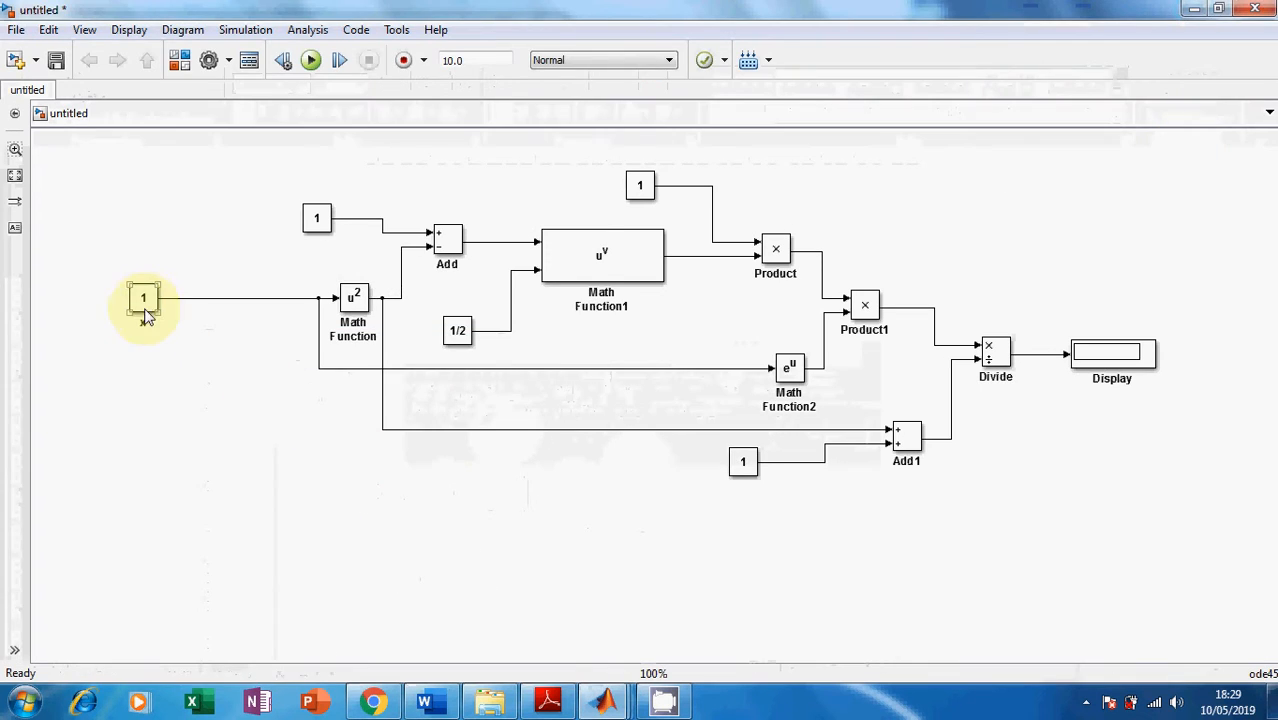
- Check the x constant's value and the formula in Word, and run the Simulink model with x at 1
{"action": "double_click", "coordinate": [143, 297]}
{"action": "left_click", "coordinate": [325, 474]}
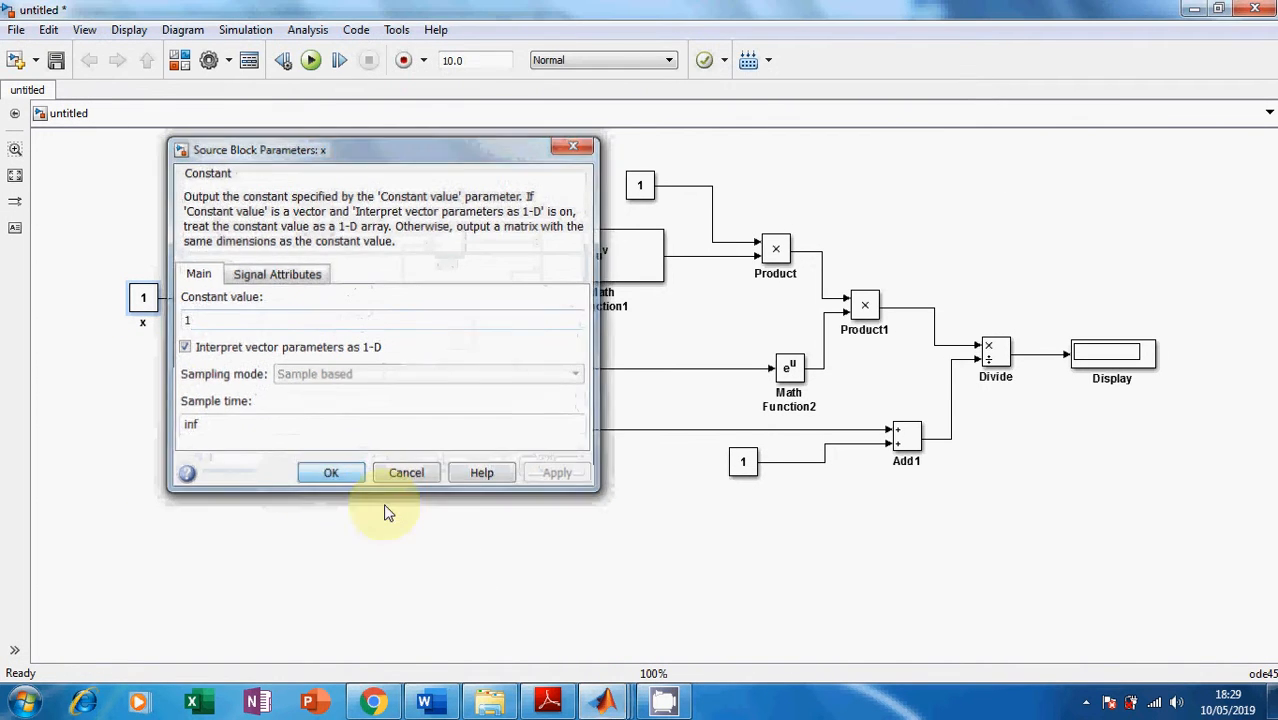
{"action": "left_click", "coordinate": [424, 703]}
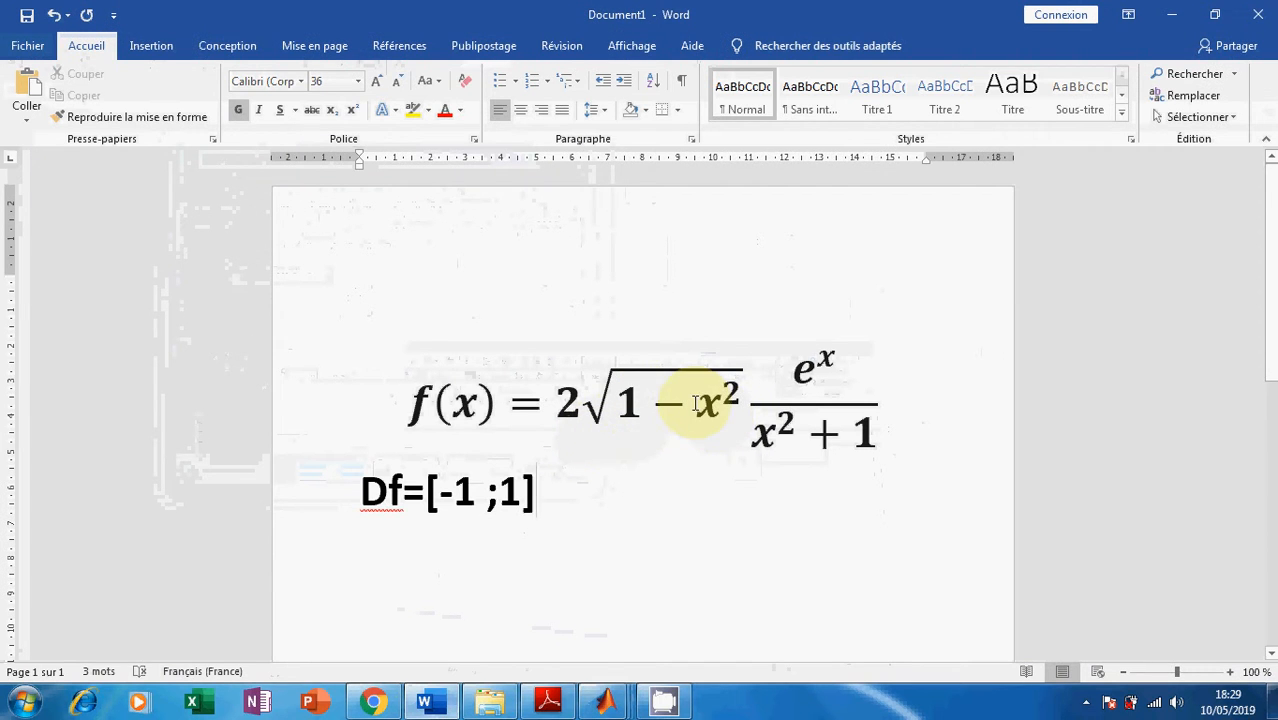
{"action": "left_click", "coordinate": [1170, 13]}
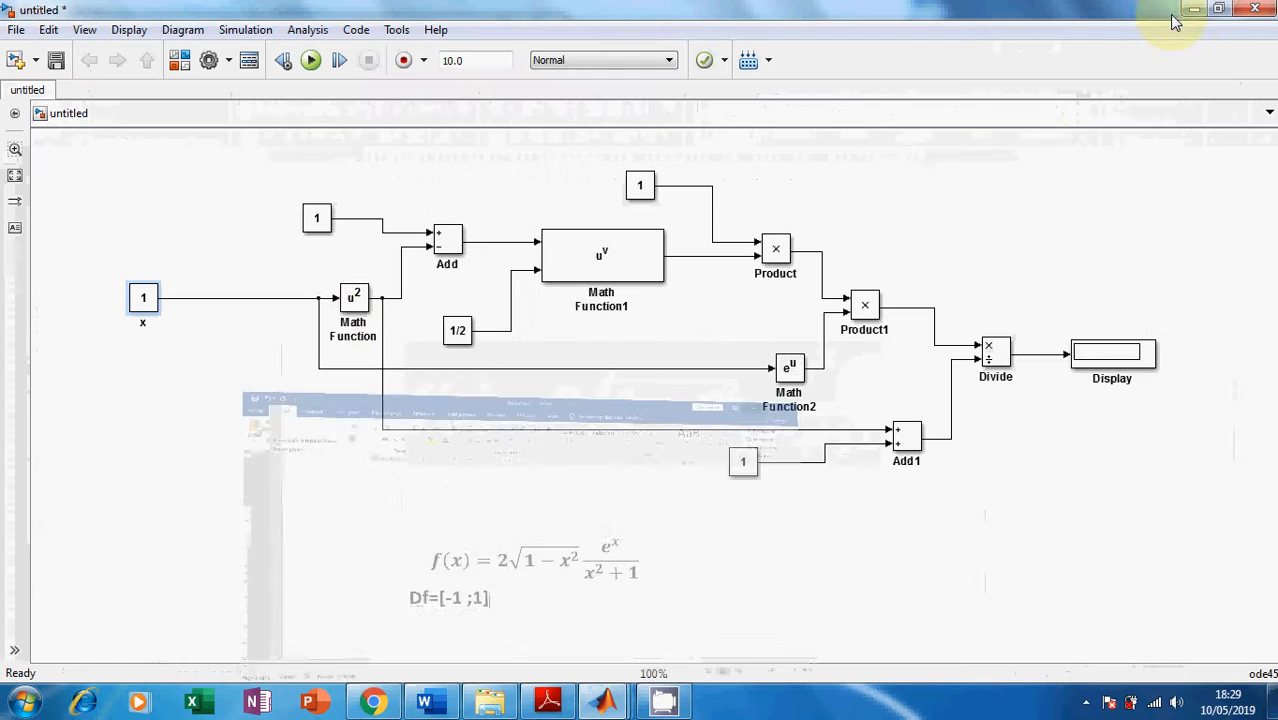
{"action": "left_click", "coordinate": [312, 62]}
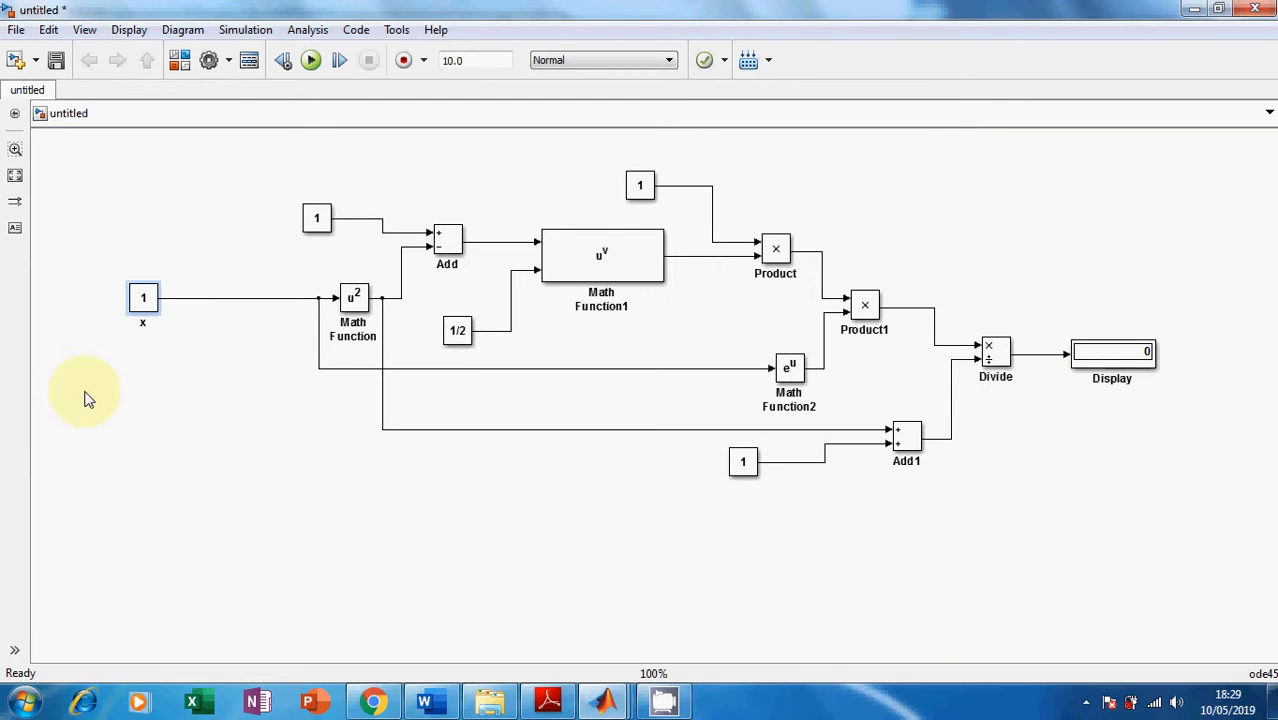
- Set the x constant's value to 0.5 and run the simulation
{"action": "double_click", "coordinate": [141, 306]}
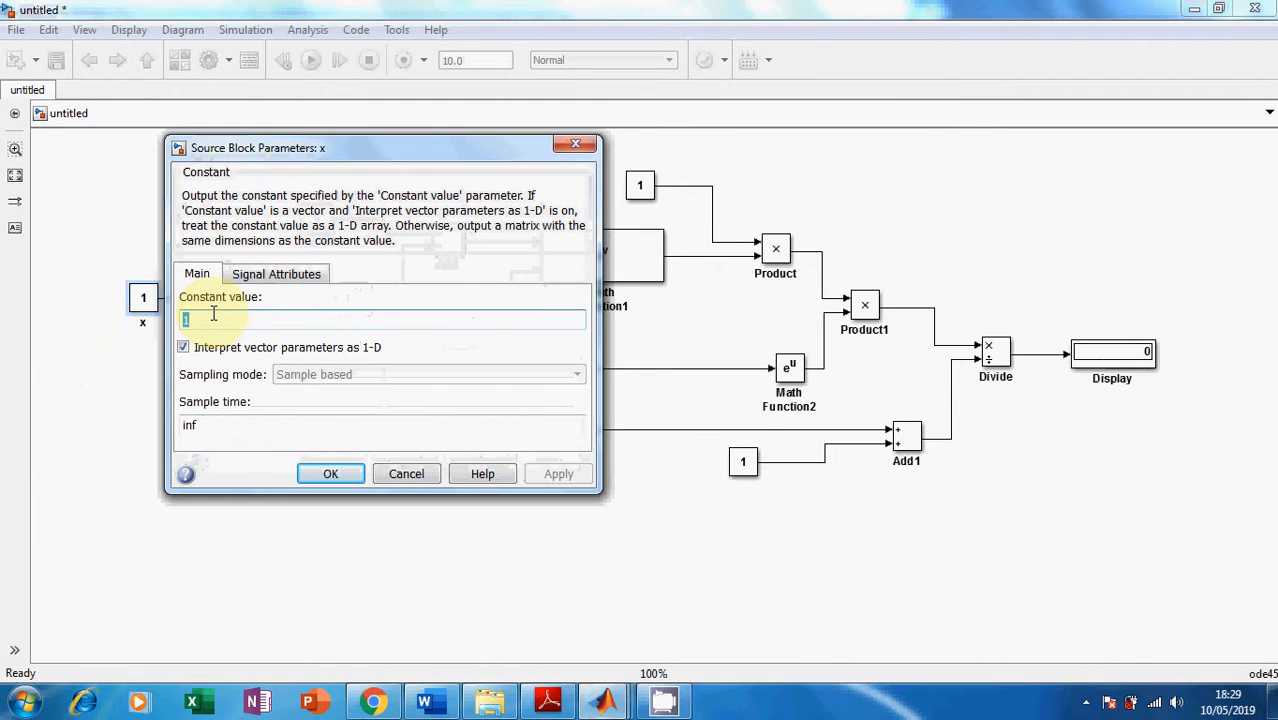
{"action": "type", "text": "0.5"}
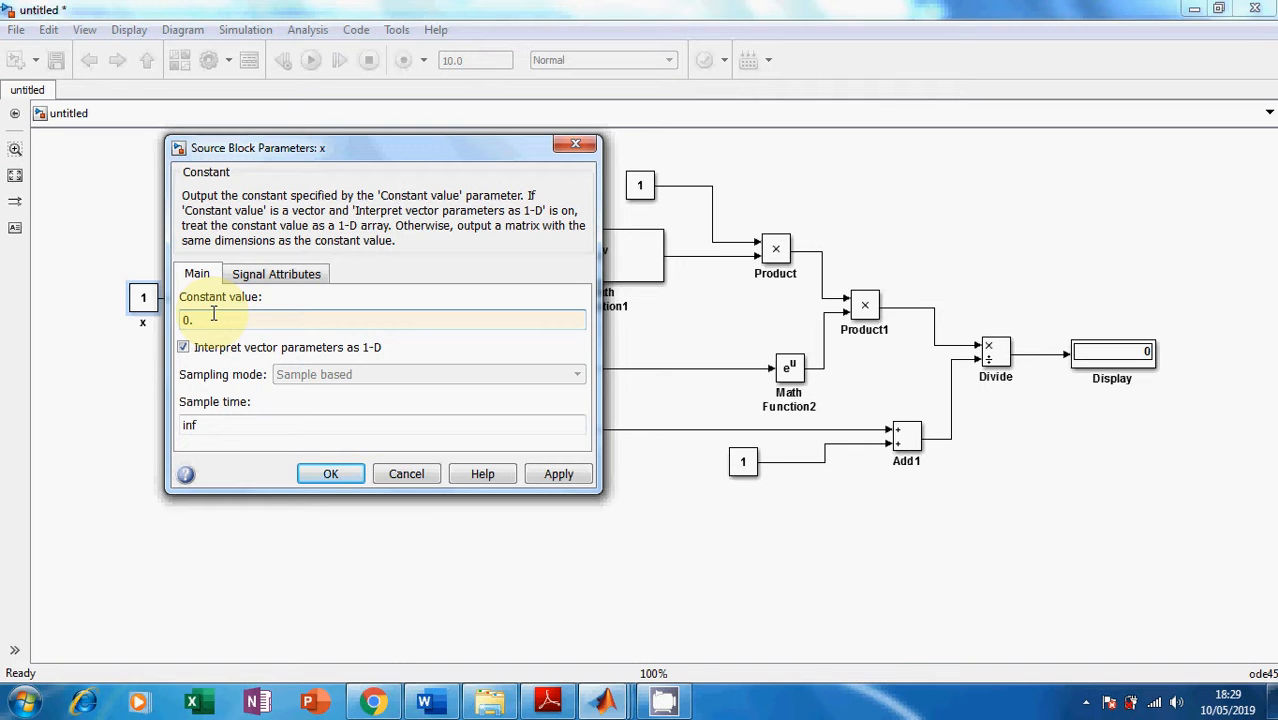
{"action": "left_click", "coordinate": [572, 478]}
{"action": "left_click", "coordinate": [327, 475]}
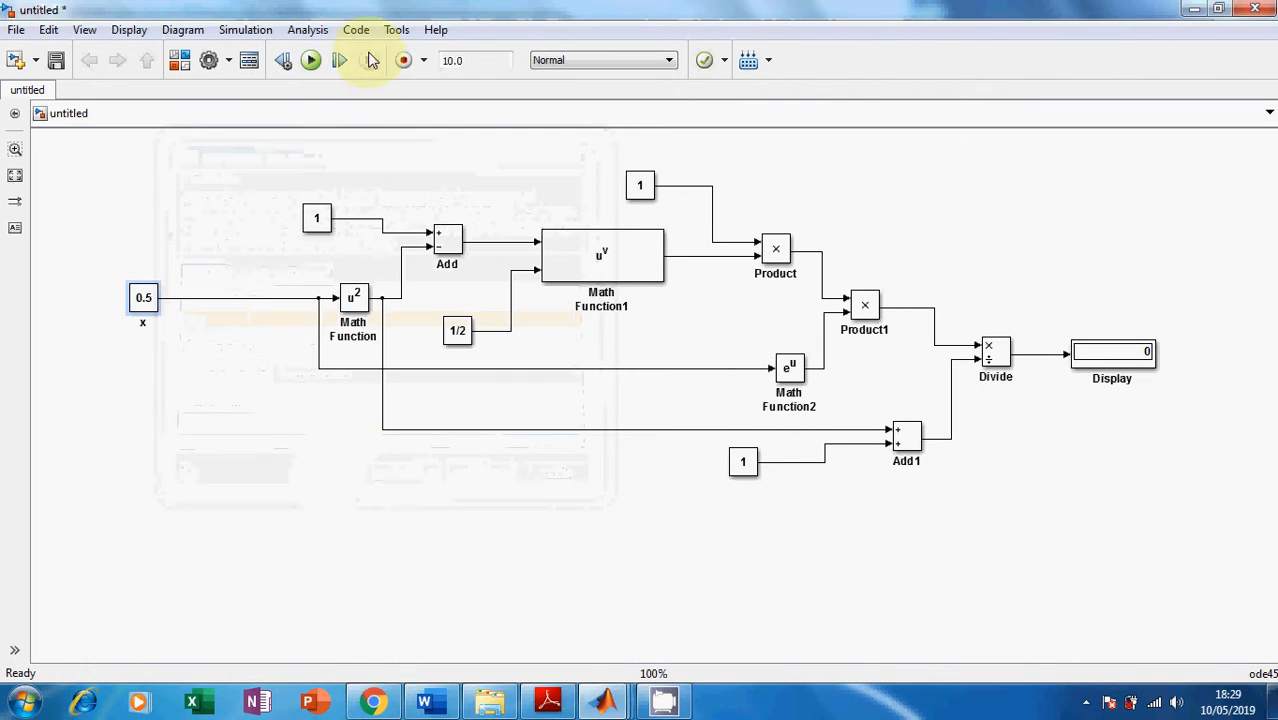
{"action": "left_click", "coordinate": [312, 60]}
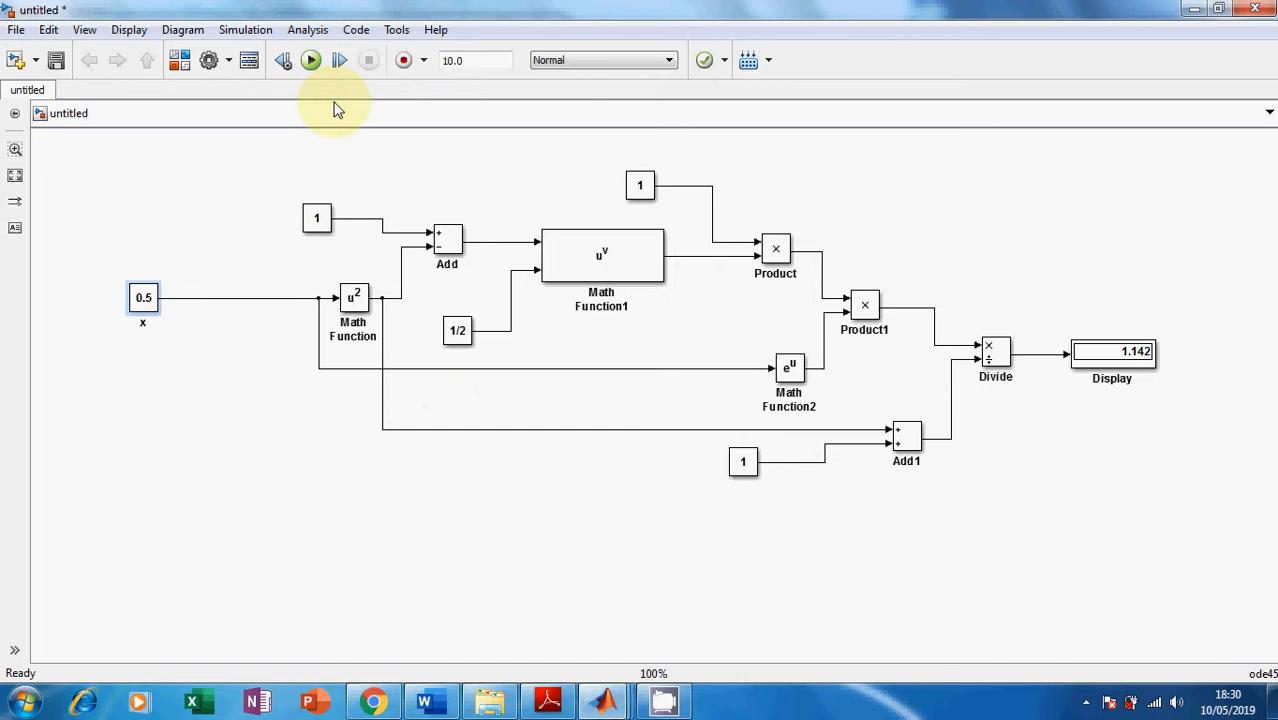
- Set the x constant's value to 0 and run the simulation
{"action": "double_click", "coordinate": [148, 310]}
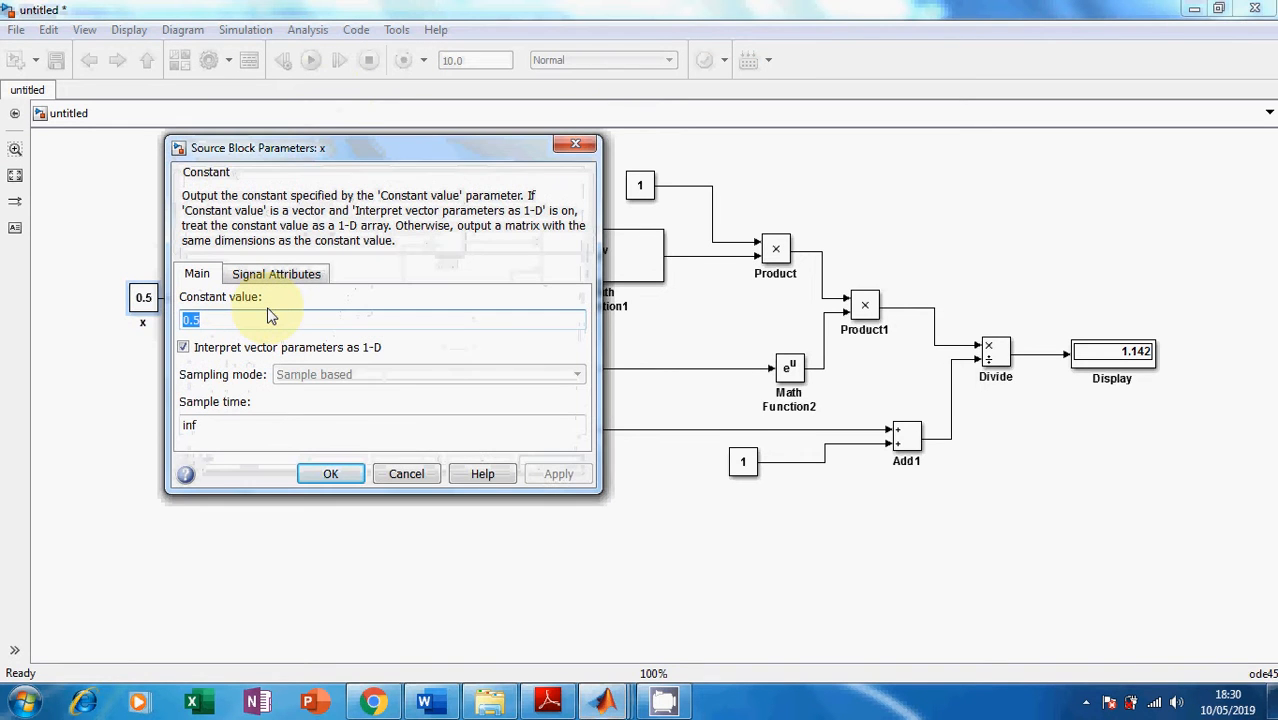
{"action": "type", "text": "0"}
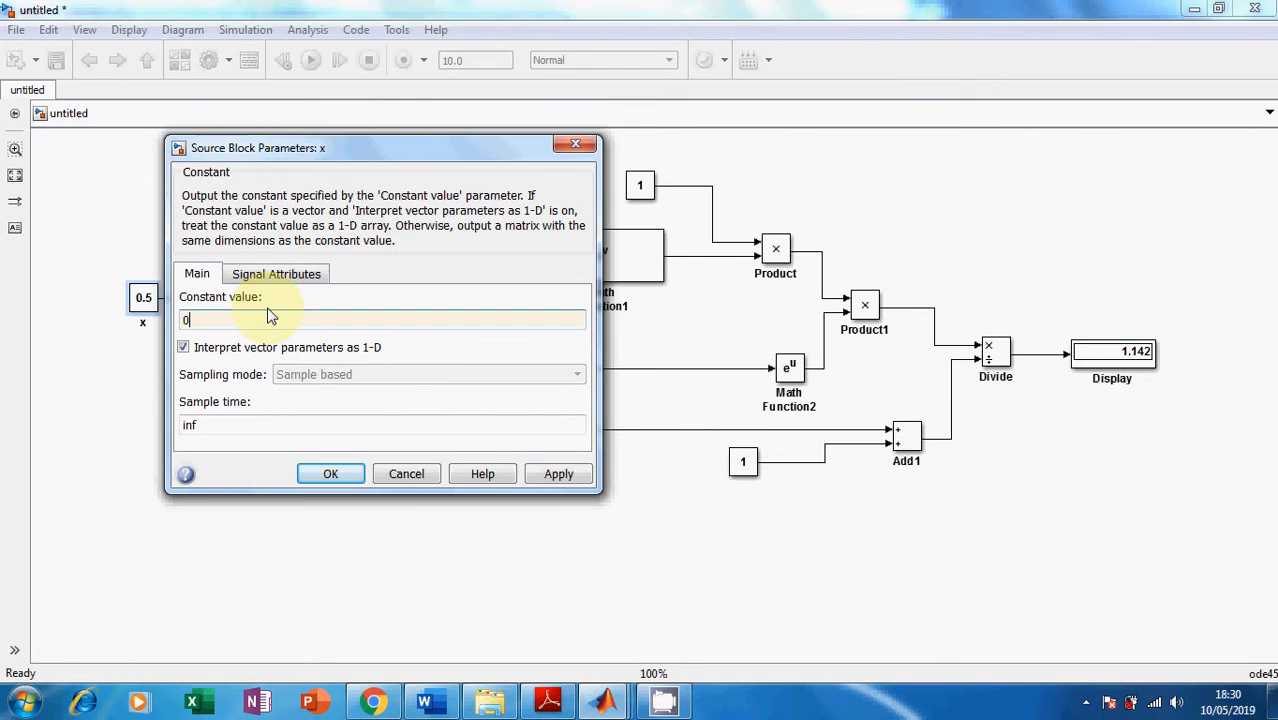
{"action": "left_click", "coordinate": [561, 476]}
{"action": "left_click", "coordinate": [331, 474]}
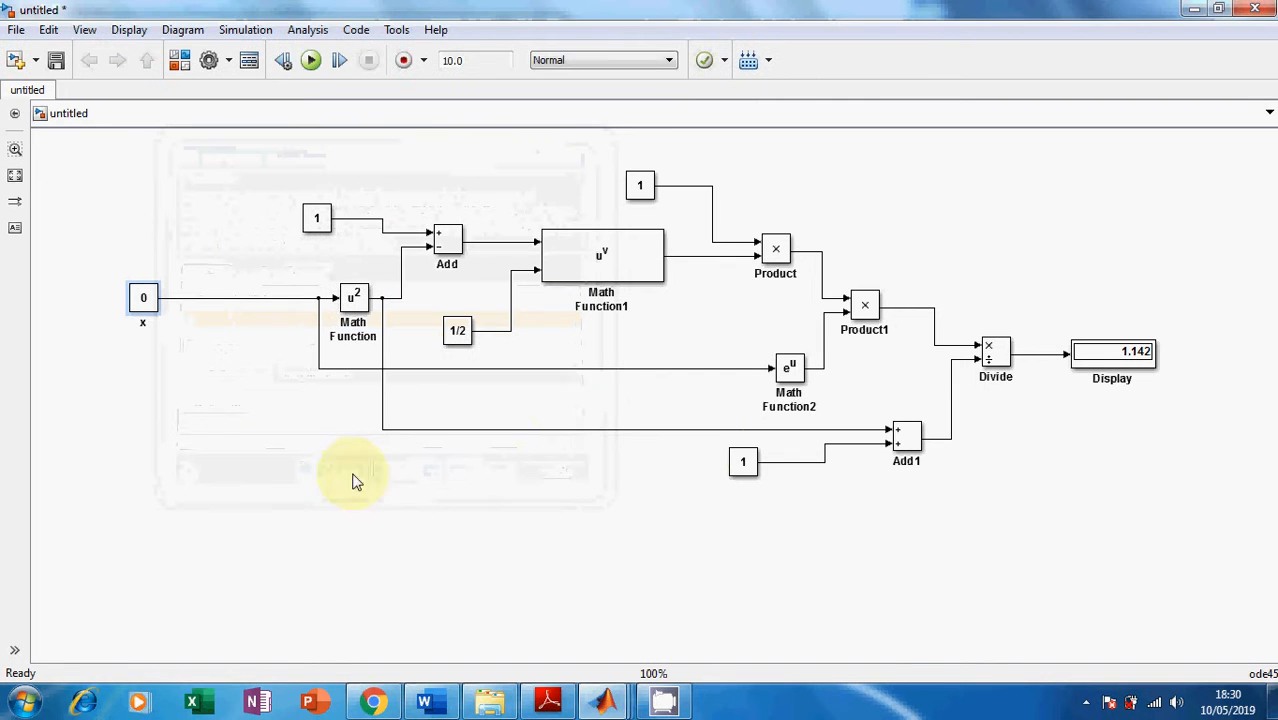
{"action": "left_click", "coordinate": [320, 63]}
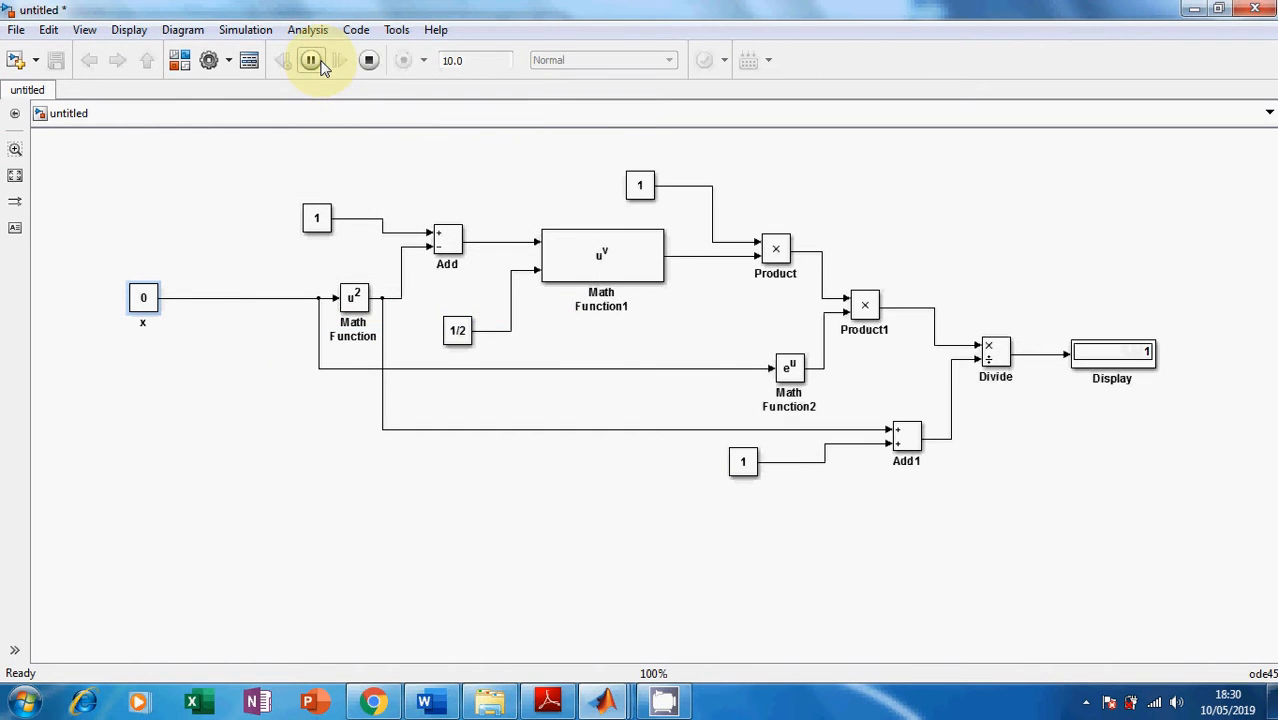
- Switch to Word to compare the displayed result with the formula, and return to Simulink
{"action": "left_click", "coordinate": [449, 707]}
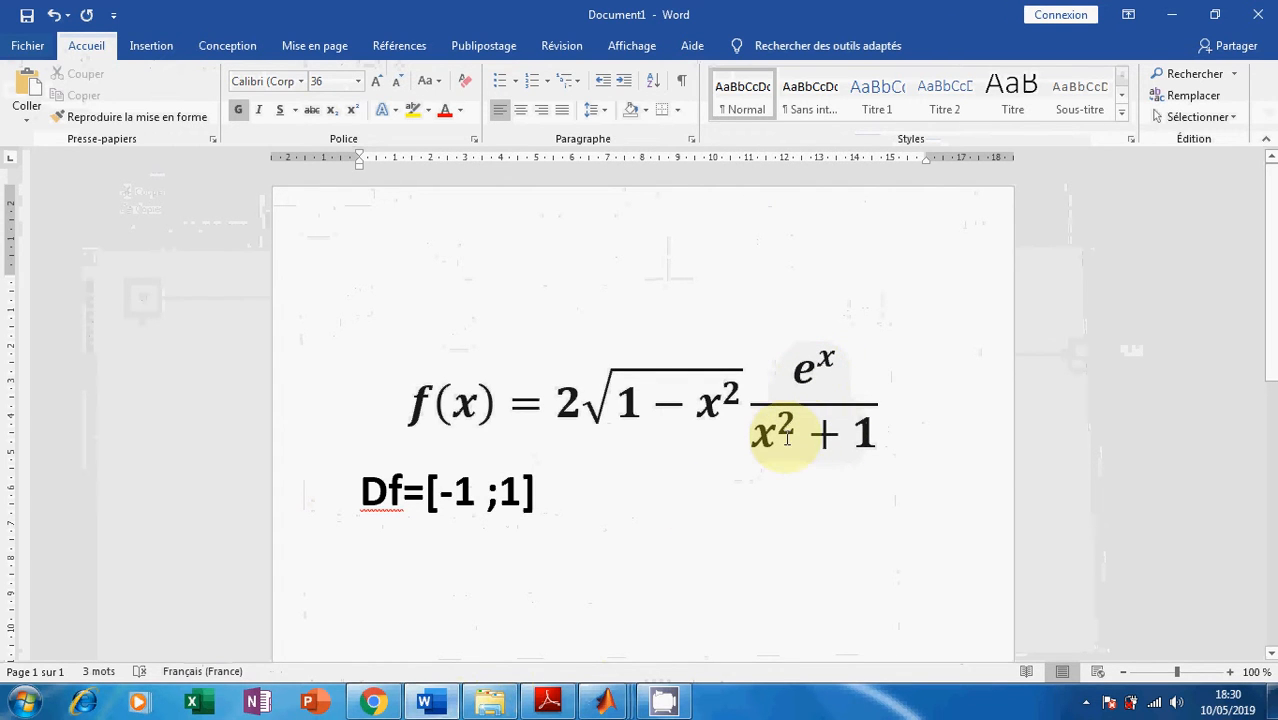
{"action": "left_click", "coordinate": [708, 405]}
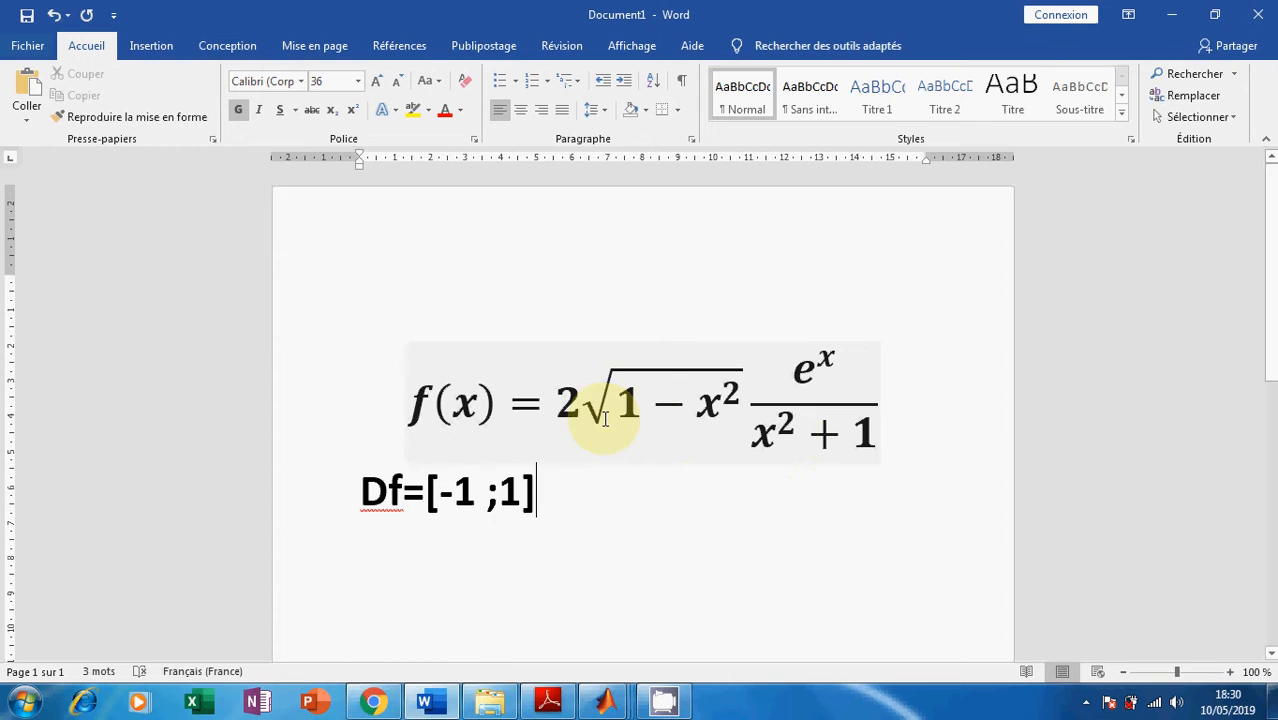
{"action": "left_click", "coordinate": [1178, 16]}
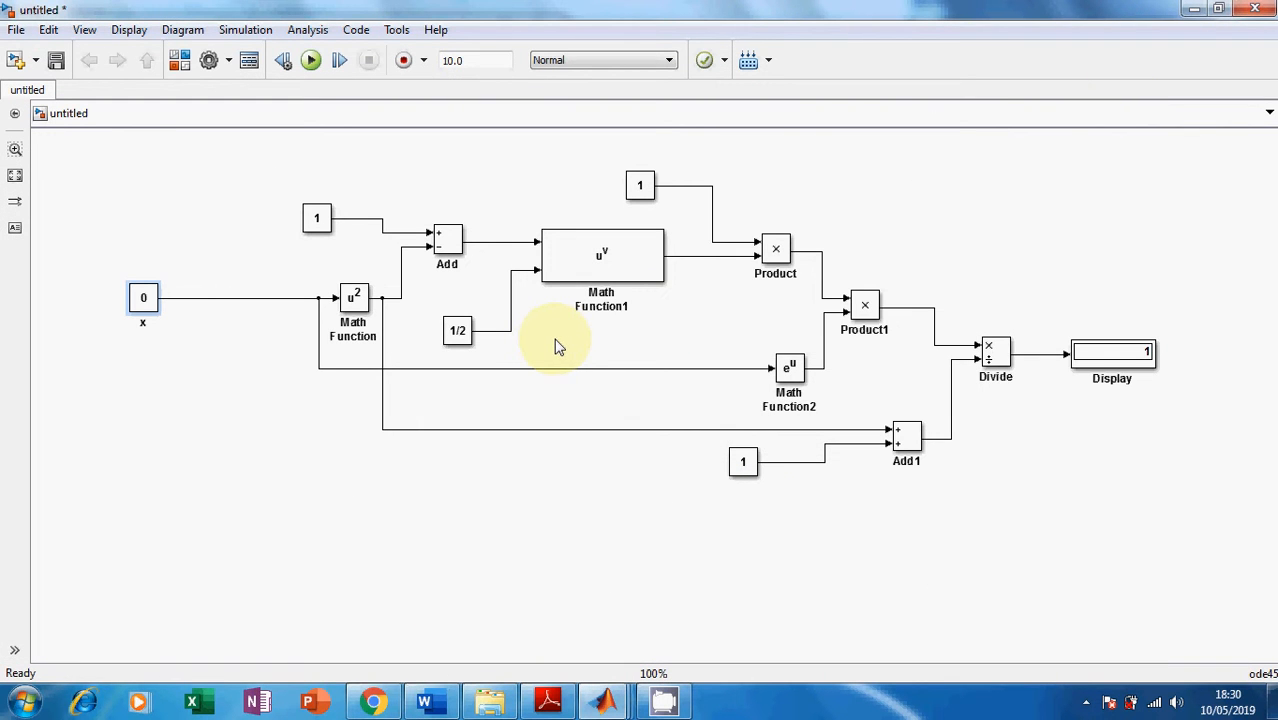
- Set the constant feeding the + input of the subtracting Add block to 2 and run the simulation
{"action": "left_click", "coordinate": [318, 226]}
{"action": "double_click", "coordinate": [318, 226]}
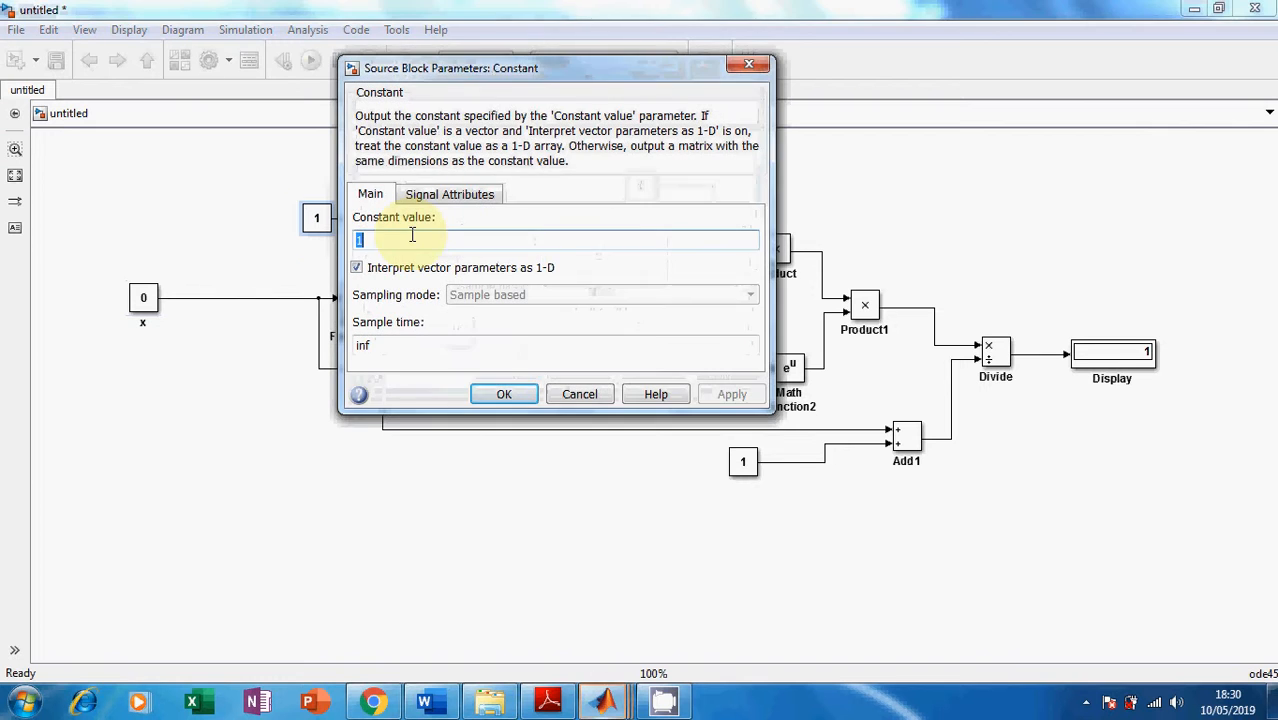
{"action": "type", "text": "2"}
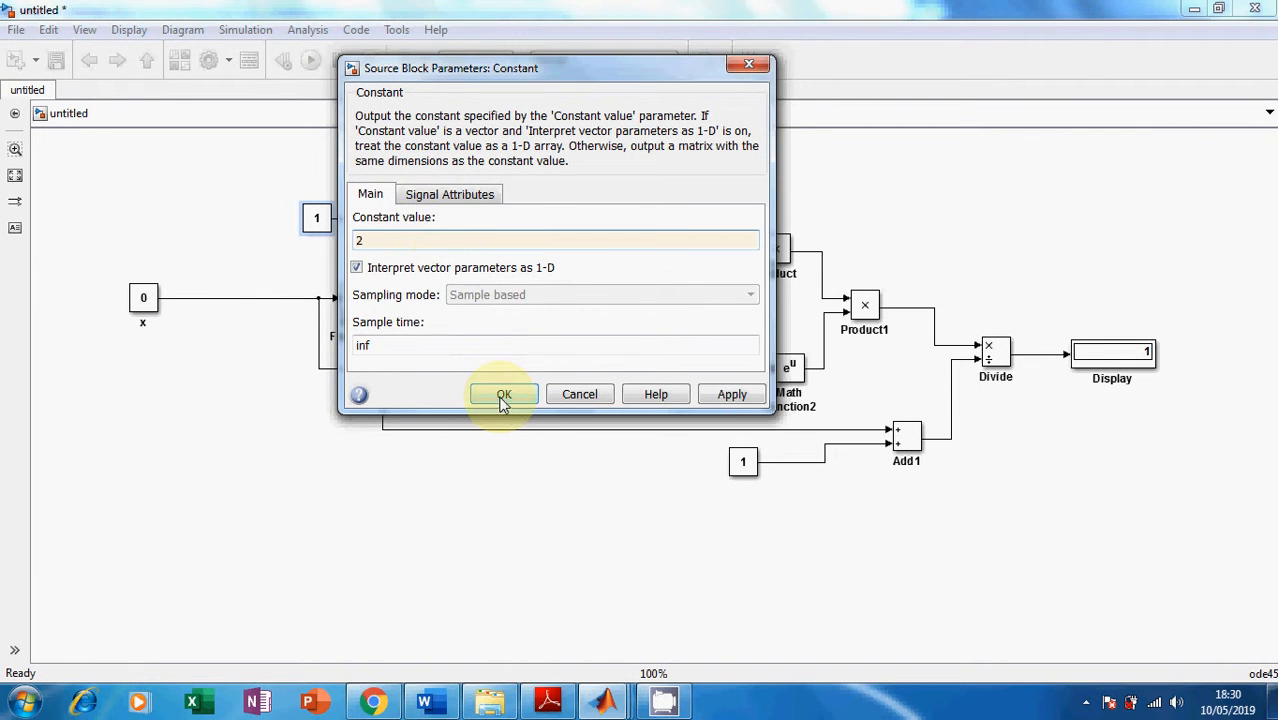
{"action": "left_click", "coordinate": [503, 396]}
{"action": "left_click", "coordinate": [310, 62]}
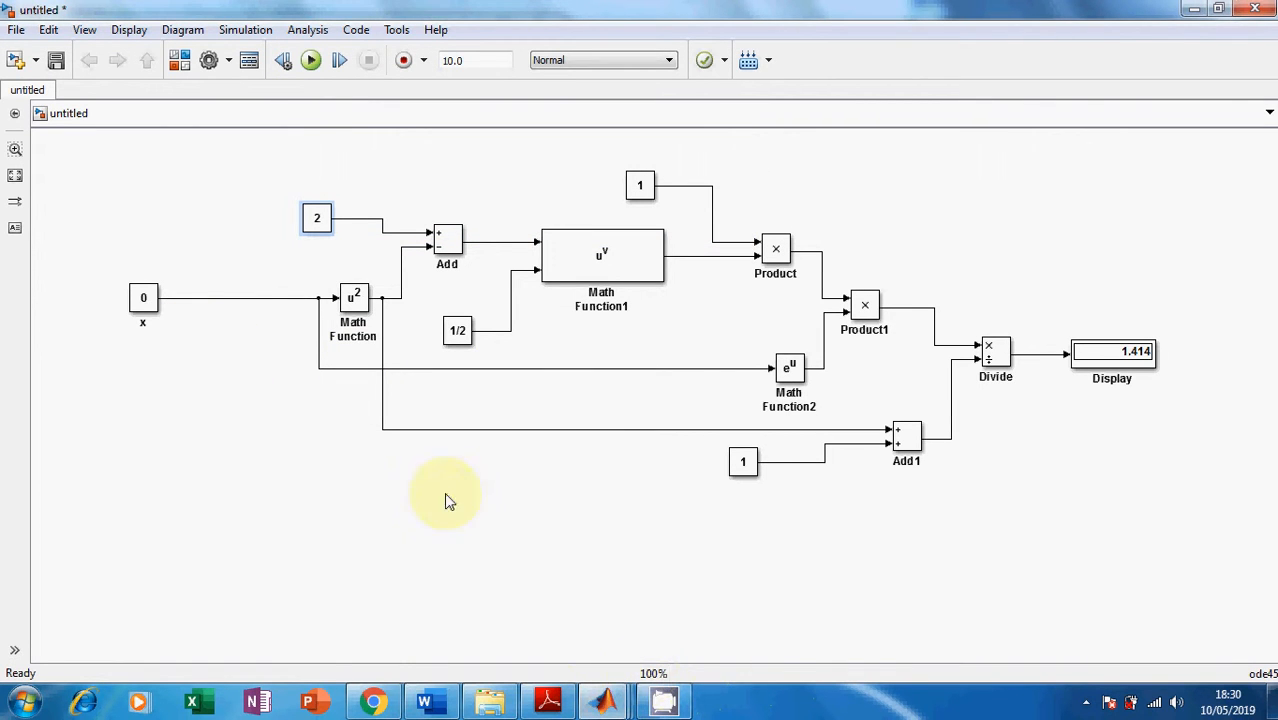
- Set the value of the x constant to 0.5
{"action": "double_click", "coordinate": [141, 308]}
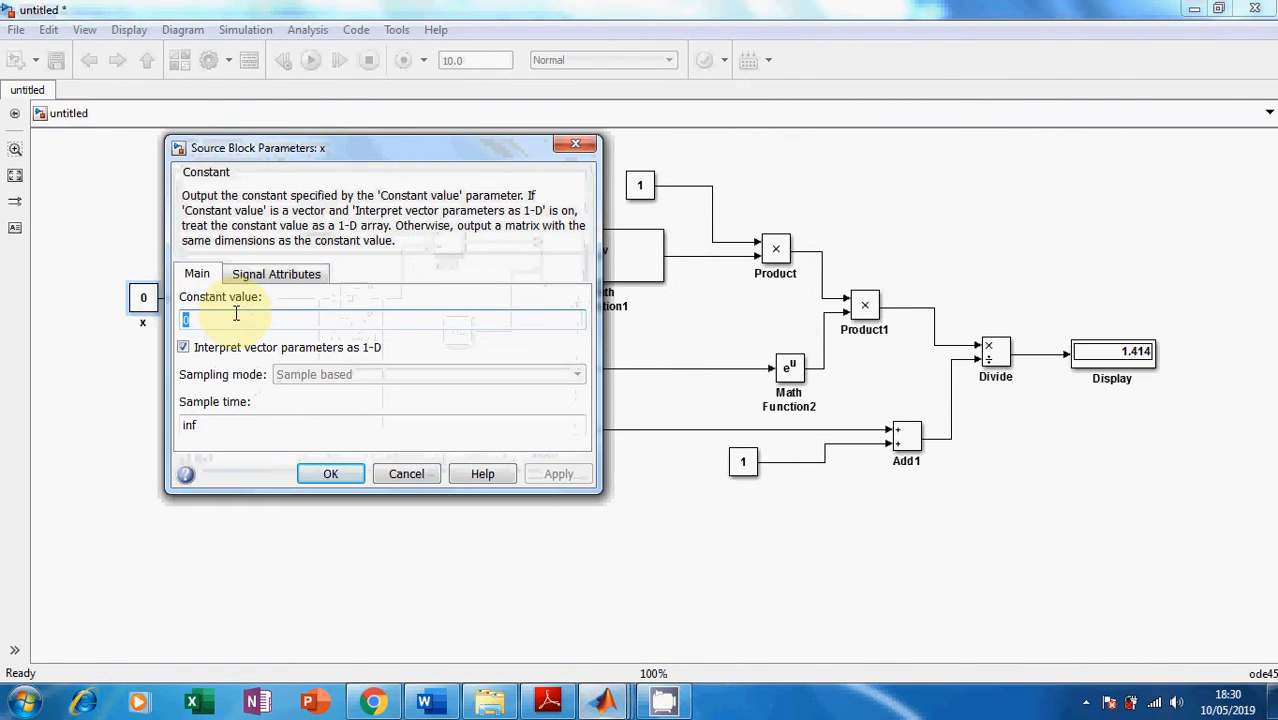
{"action": "type", "text": "0."}
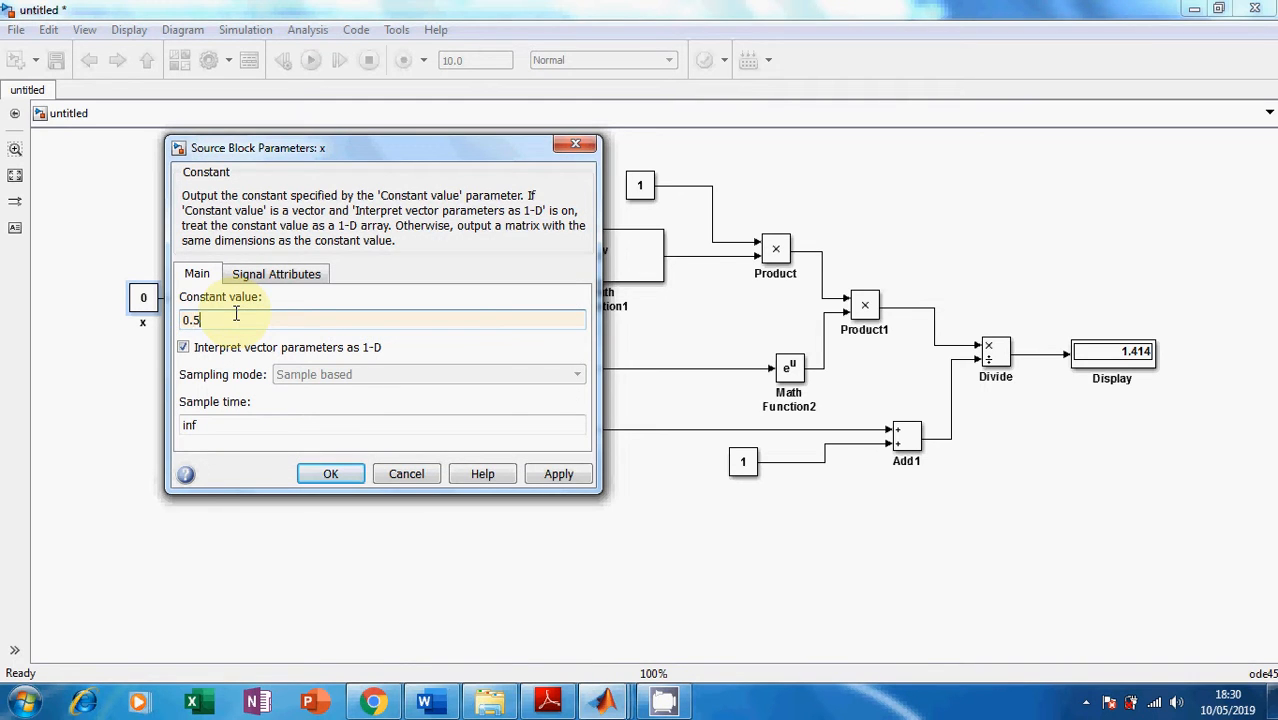
{"action": "type", "text": "5"}
{"action": "key", "text": "Return"}
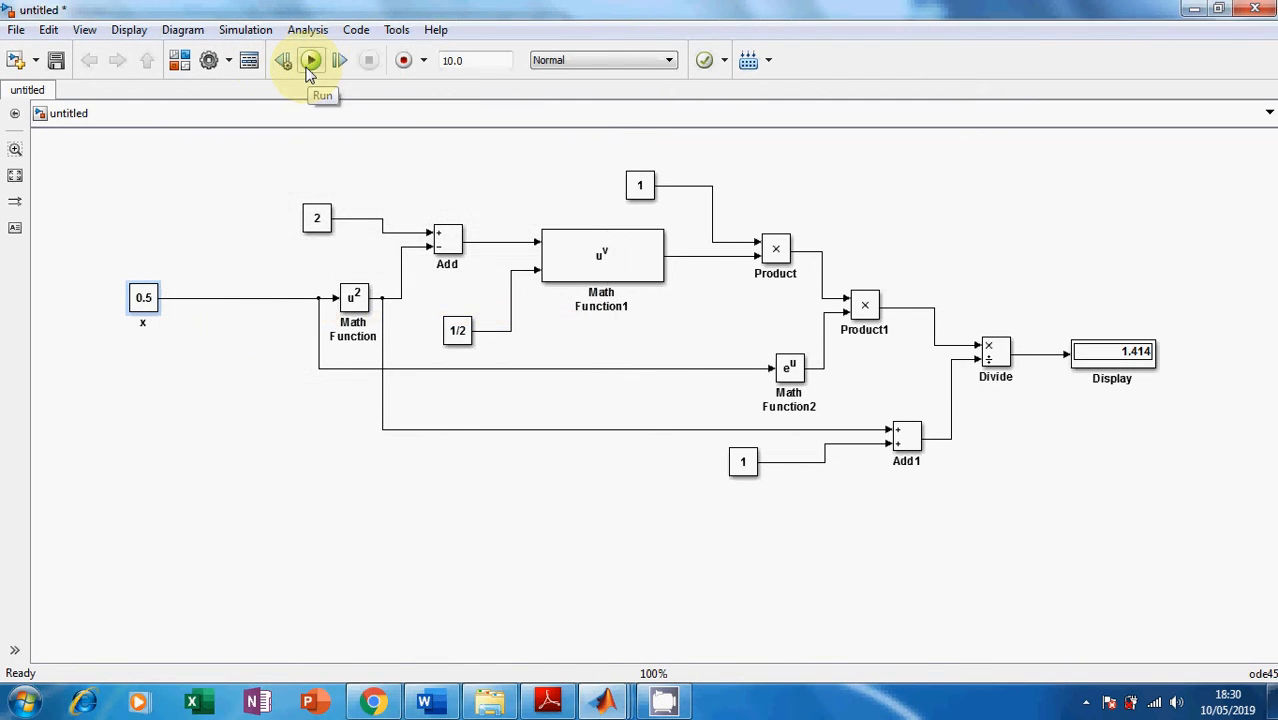
- Restore the constant feeding the + input of the subtracting Add block to 1
{"action": "double_click", "coordinate": [318, 218]}
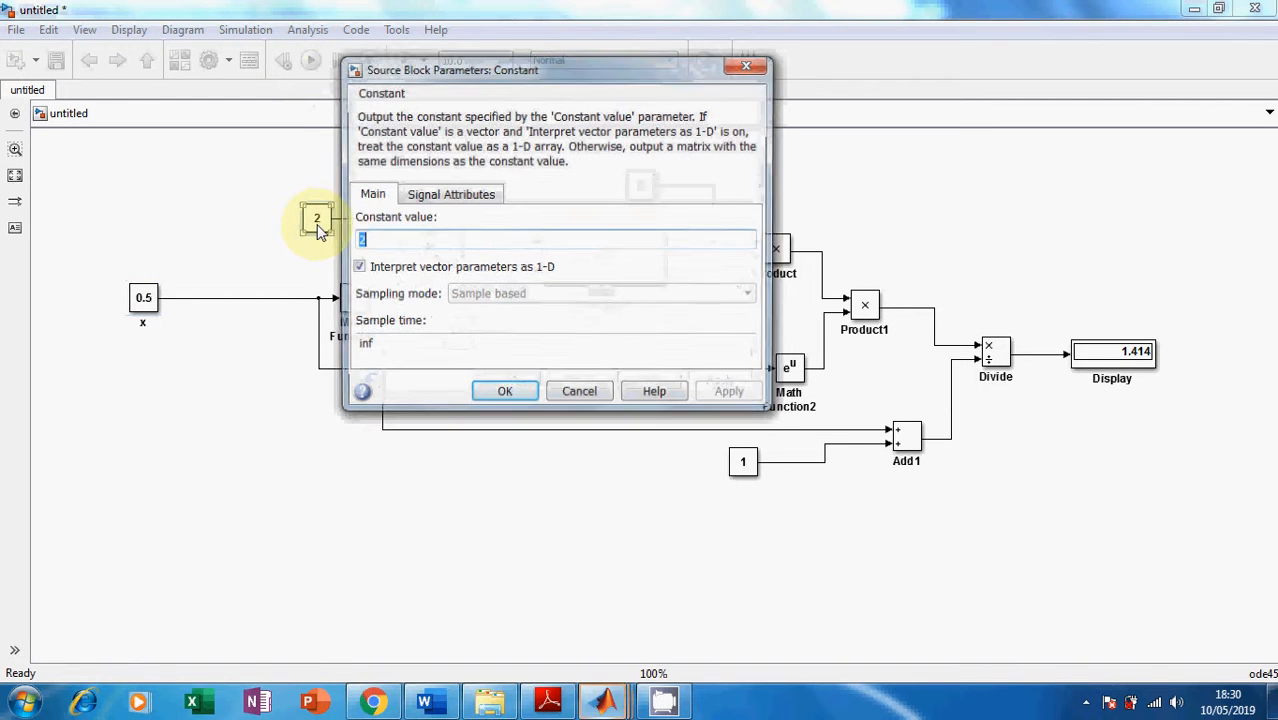
{"action": "type", "text": "1"}
{"action": "left_click", "coordinate": [504, 394]}
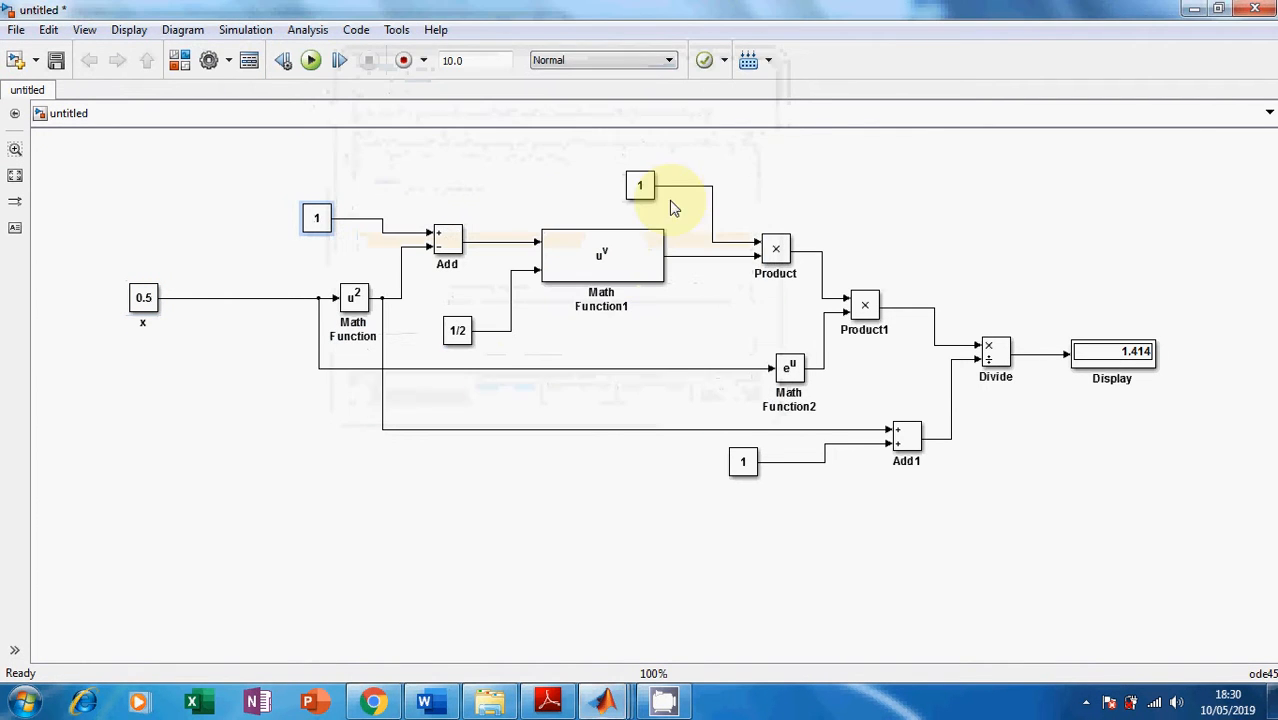
- Set the constant feeding the first Product block to 2 and run the simulation
{"action": "left_click", "coordinate": [637, 188]}
{"action": "double_click", "coordinate": [637, 188]}
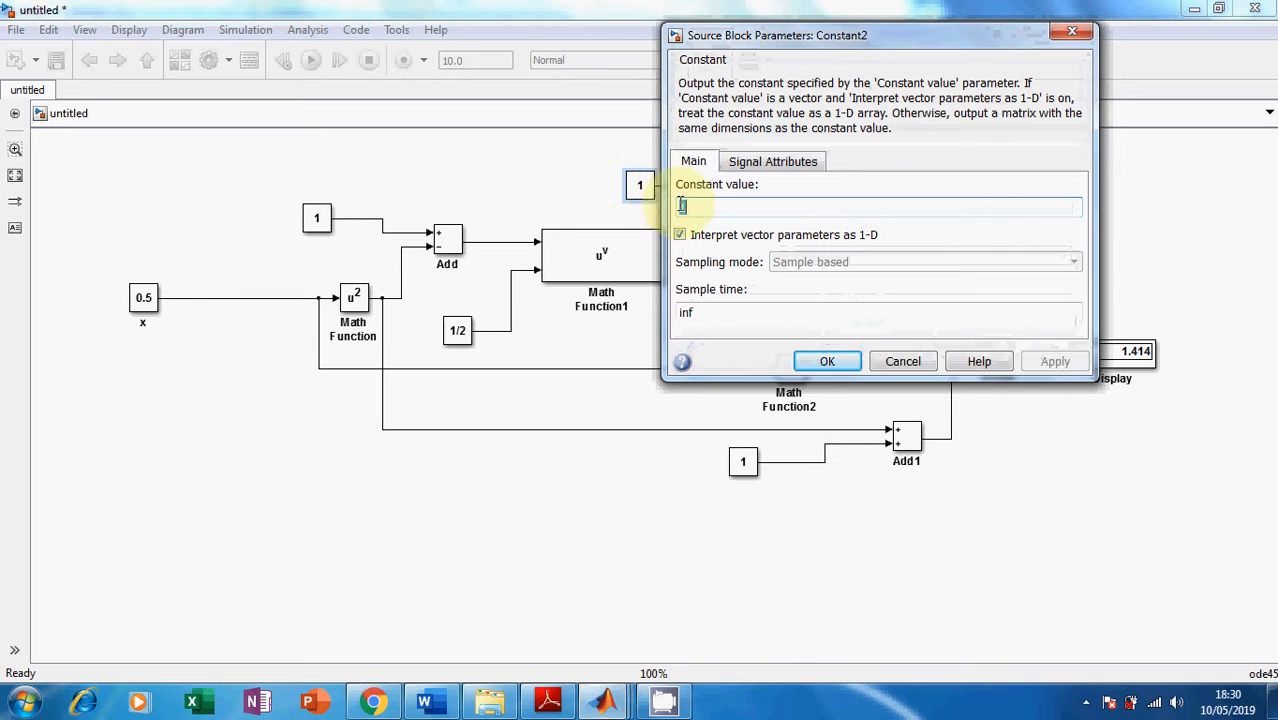
{"action": "type", "text": "2"}
{"action": "left_click", "coordinate": [827, 362]}
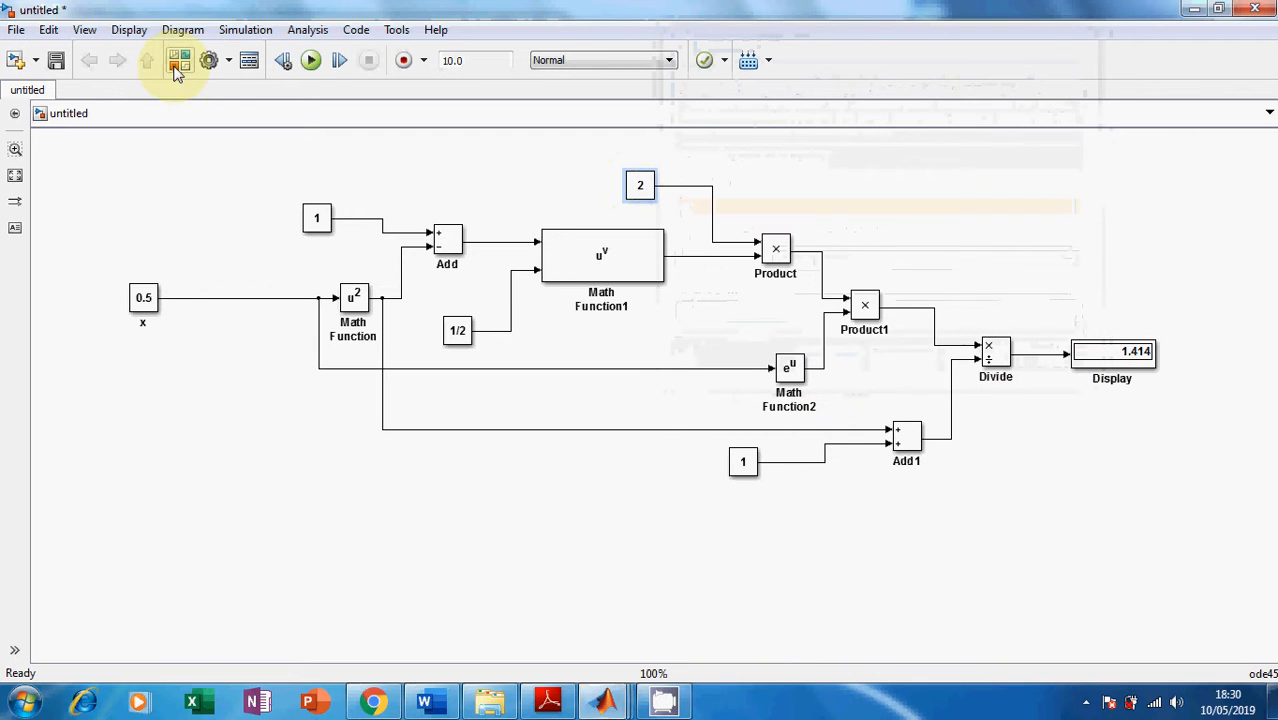
{"action": "left_click", "coordinate": [312, 62]}
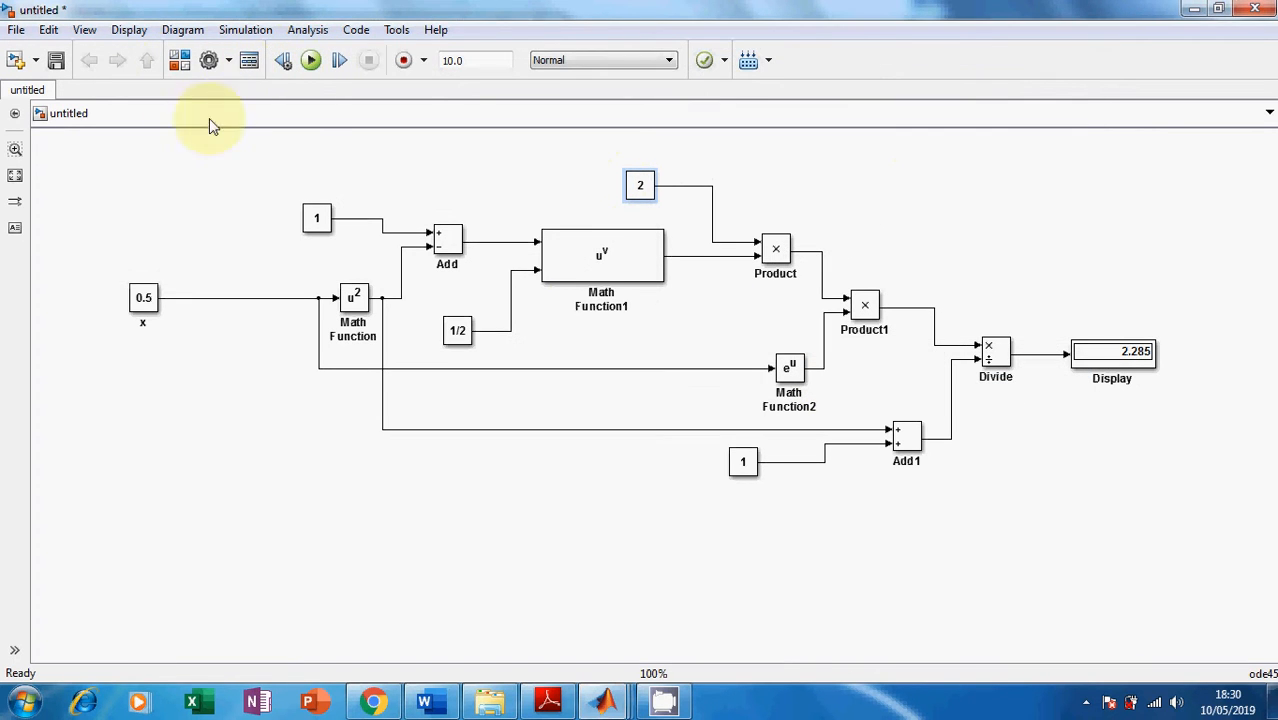
- Set x to 0, run the simulation, and compare the displayed result with the formula in Word
{"action": "left_click", "coordinate": [146, 297]}
{"action": "double_click", "coordinate": [146, 297]}
{"action": "type", "text": "0"}
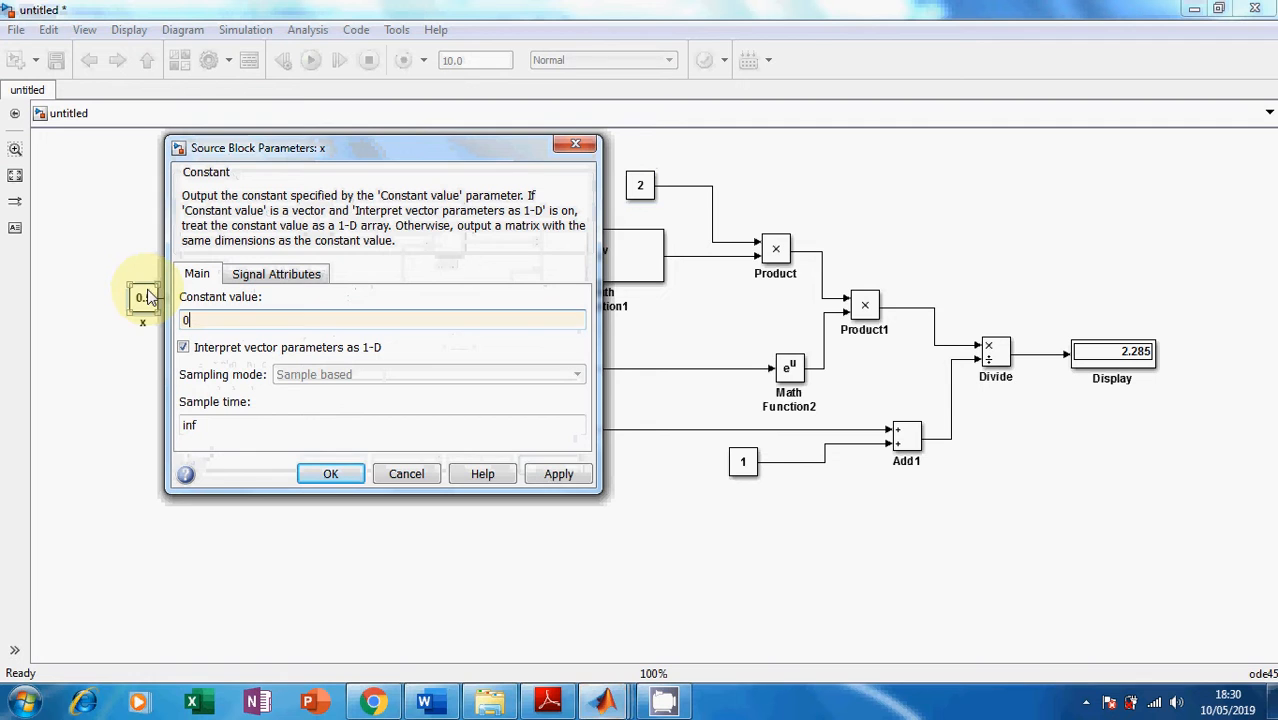
{"action": "left_click", "coordinate": [645, 330]}
{"action": "left_click", "coordinate": [560, 474]}
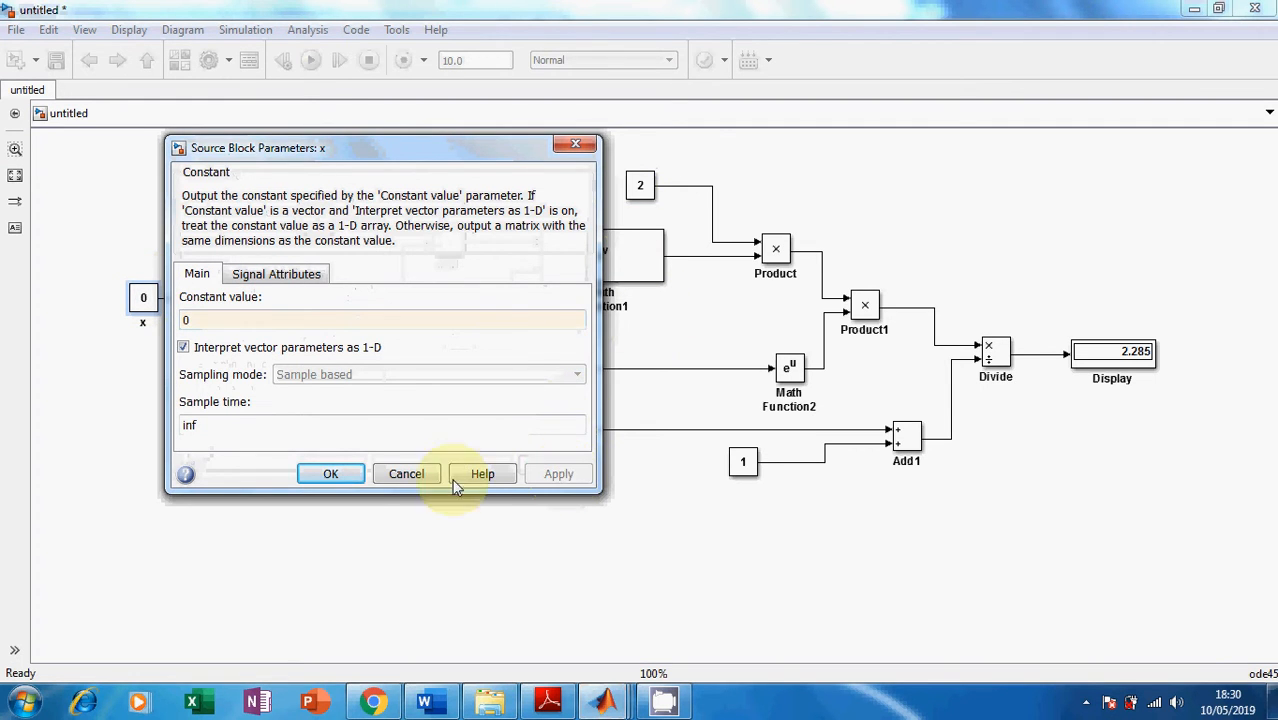
{"action": "left_click", "coordinate": [328, 476]}
{"action": "left_click", "coordinate": [314, 62]}
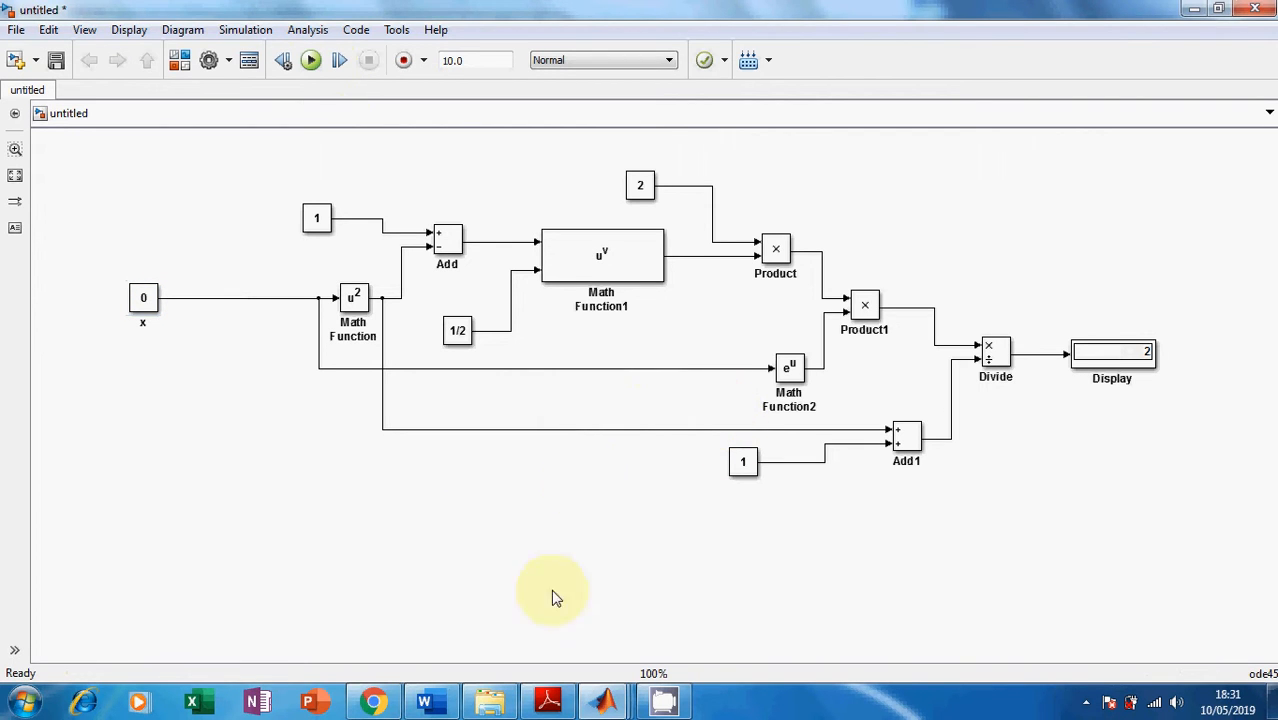
{"action": "left_click", "coordinate": [440, 708]}
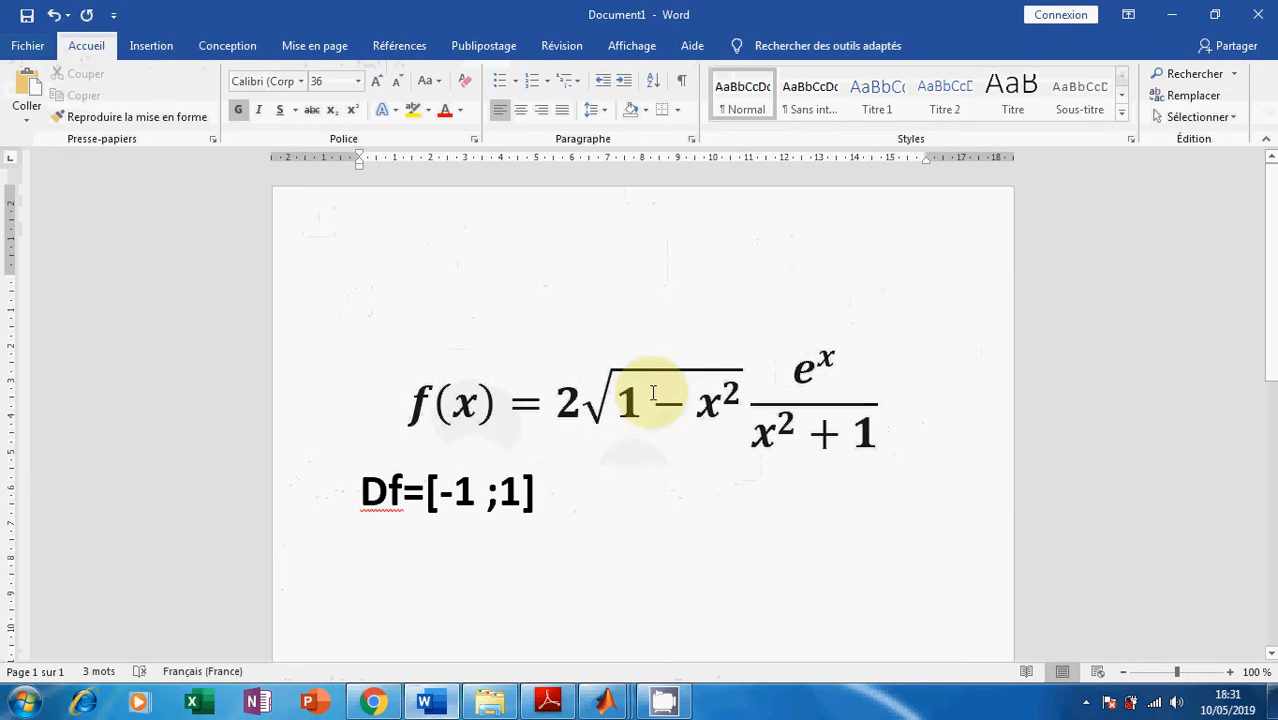
{"action": "left_click", "coordinate": [1172, 16]}
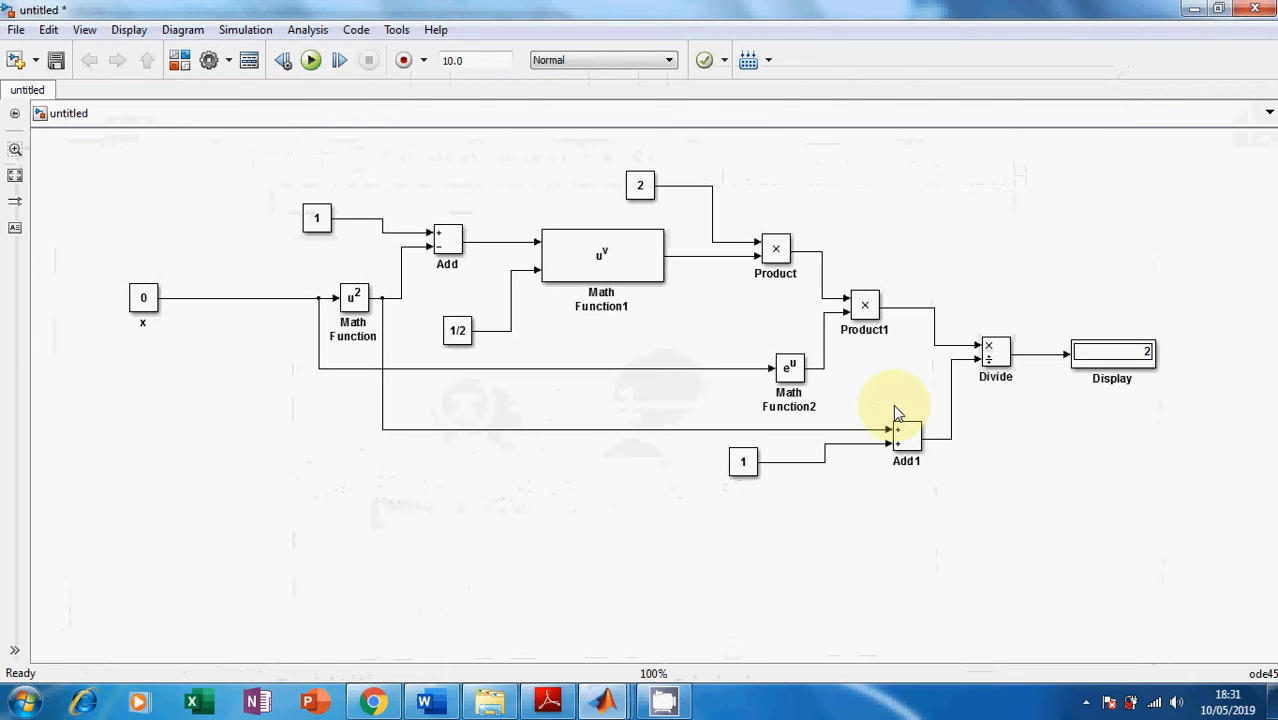
- Group all blocks between the x constant and the Display into a subsystem, enlarge it, and align it with the x constant
{"action": "left_click_drag", "start_coordinate": [1022, 530], "coordinate": [278, 164]}
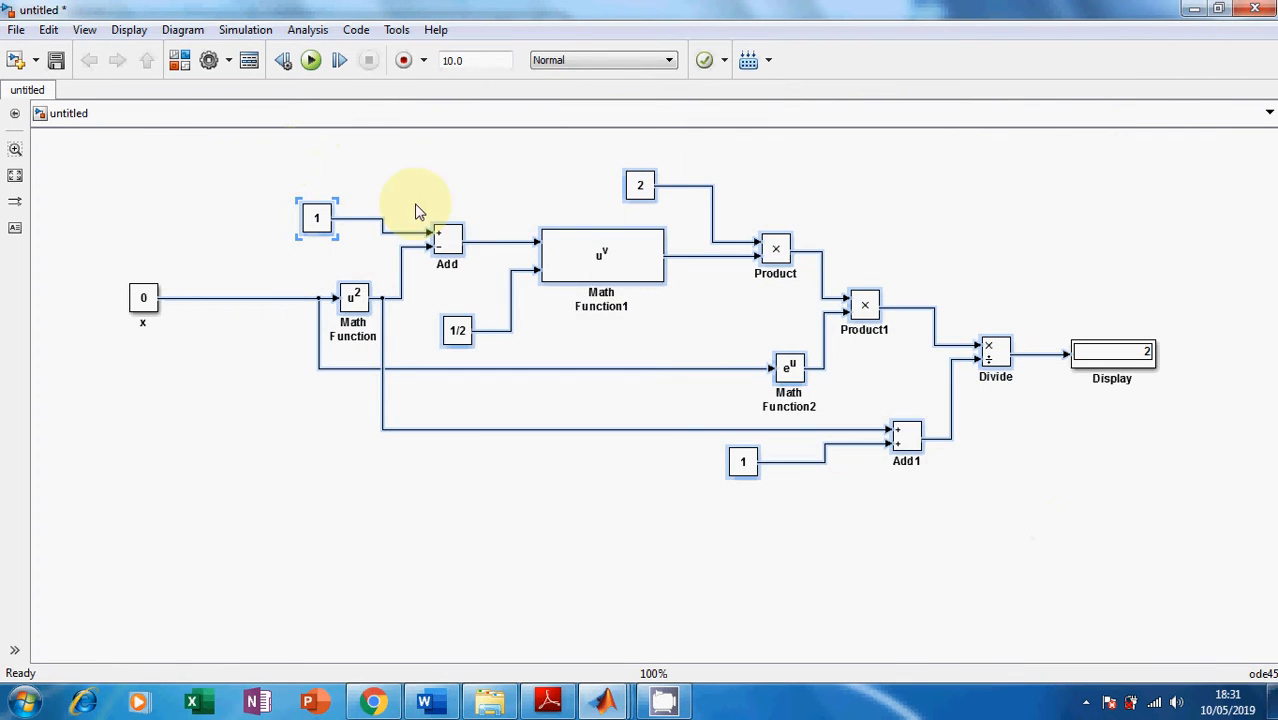
{"action": "right_click", "coordinate": [582, 258]}
{"action": "left_click", "coordinate": [655, 404]}
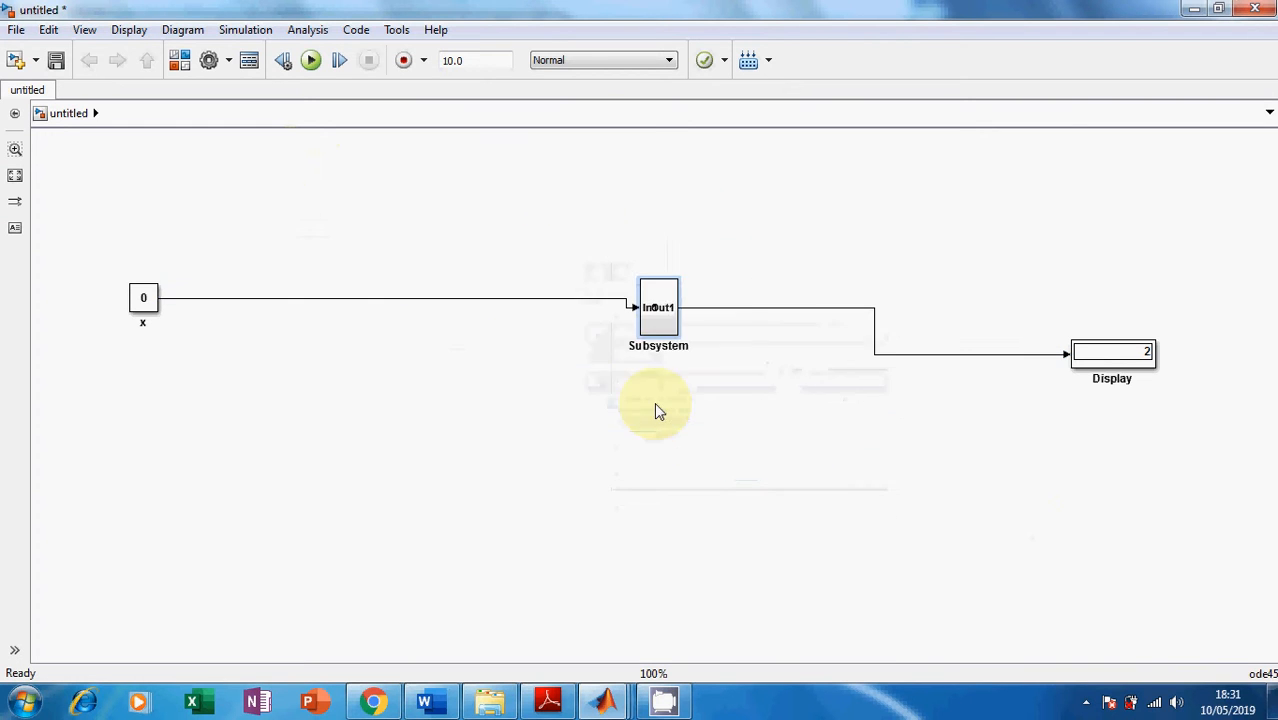
{"action": "left_click_drag", "start_coordinate": [678, 277], "coordinate": [807, 257]}
{"action": "left_click_drag", "start_coordinate": [713, 314], "coordinate": [491, 317]}
- Rename the subsystem's input port to x and its output port to F(x), and return to the top-level model
{"action": "double_click", "coordinate": [487, 318]}
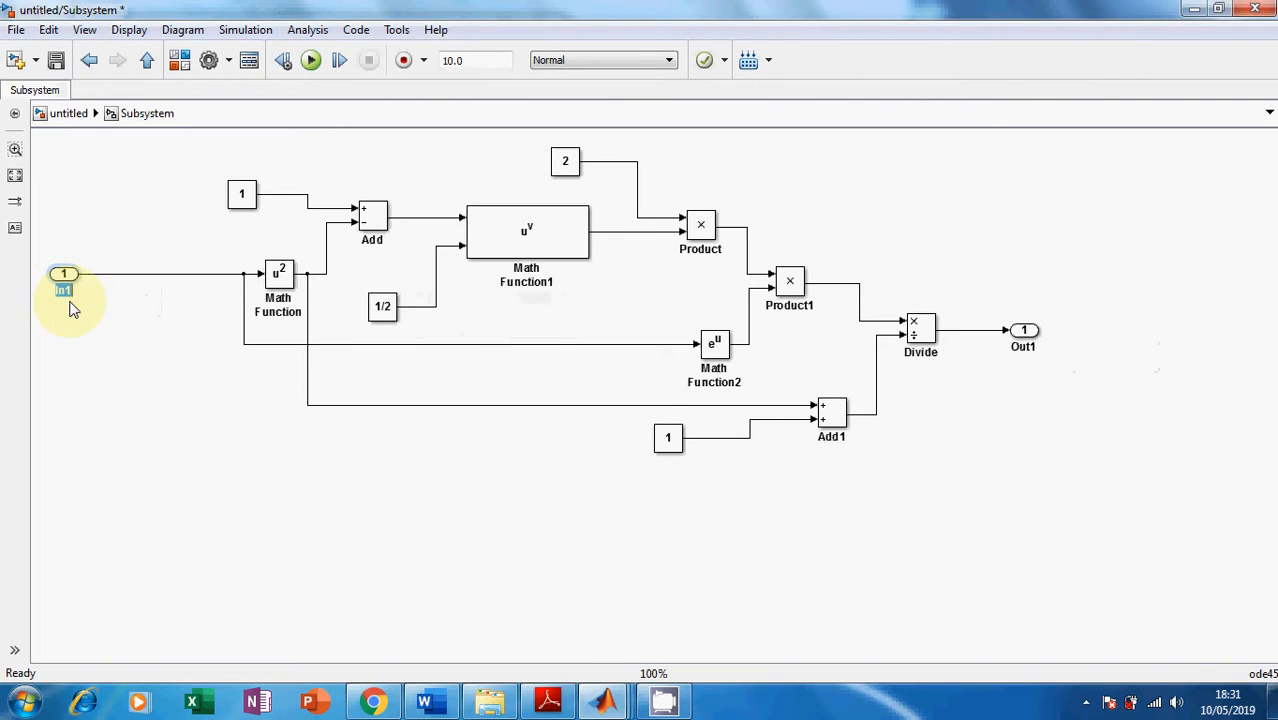
{"action": "type", "text": "x"}
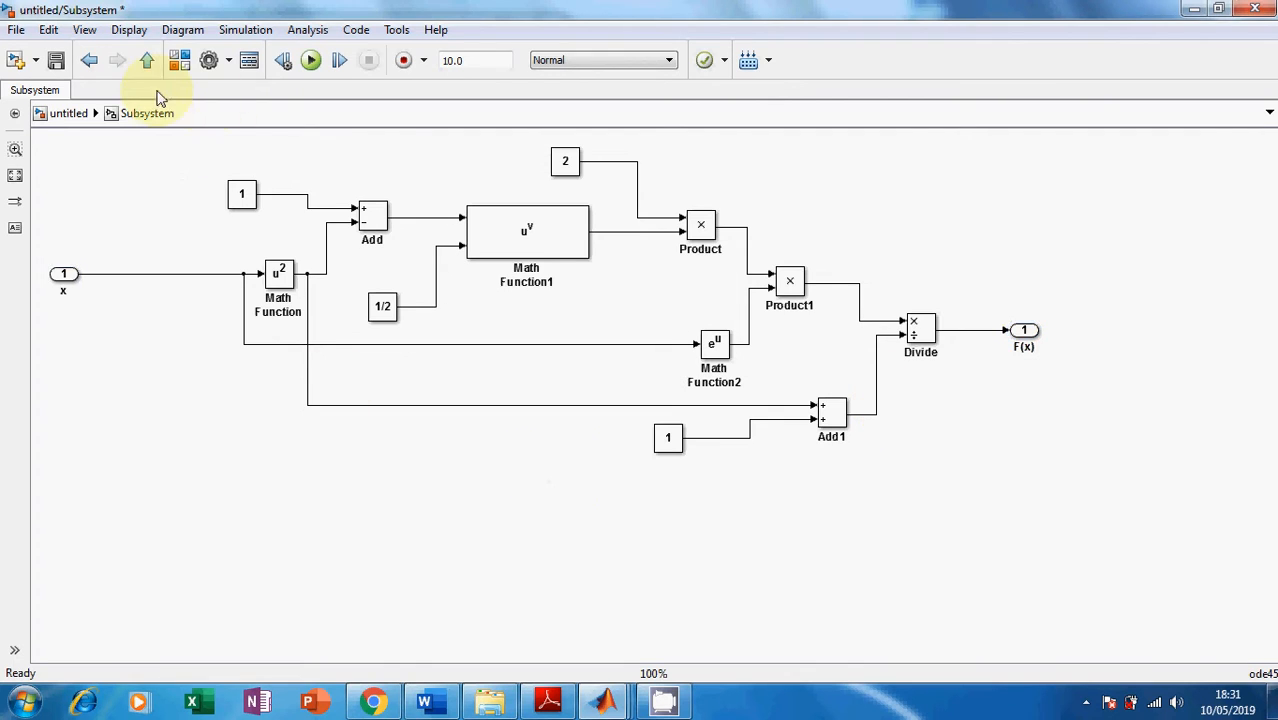
{"action": "left_click", "coordinate": [147, 60]}
- Move the Display and the x constant closer to the subsystem so both connecting lines run straight
{"action": "left_click_drag", "start_coordinate": [1133, 365], "coordinate": [745, 316]}
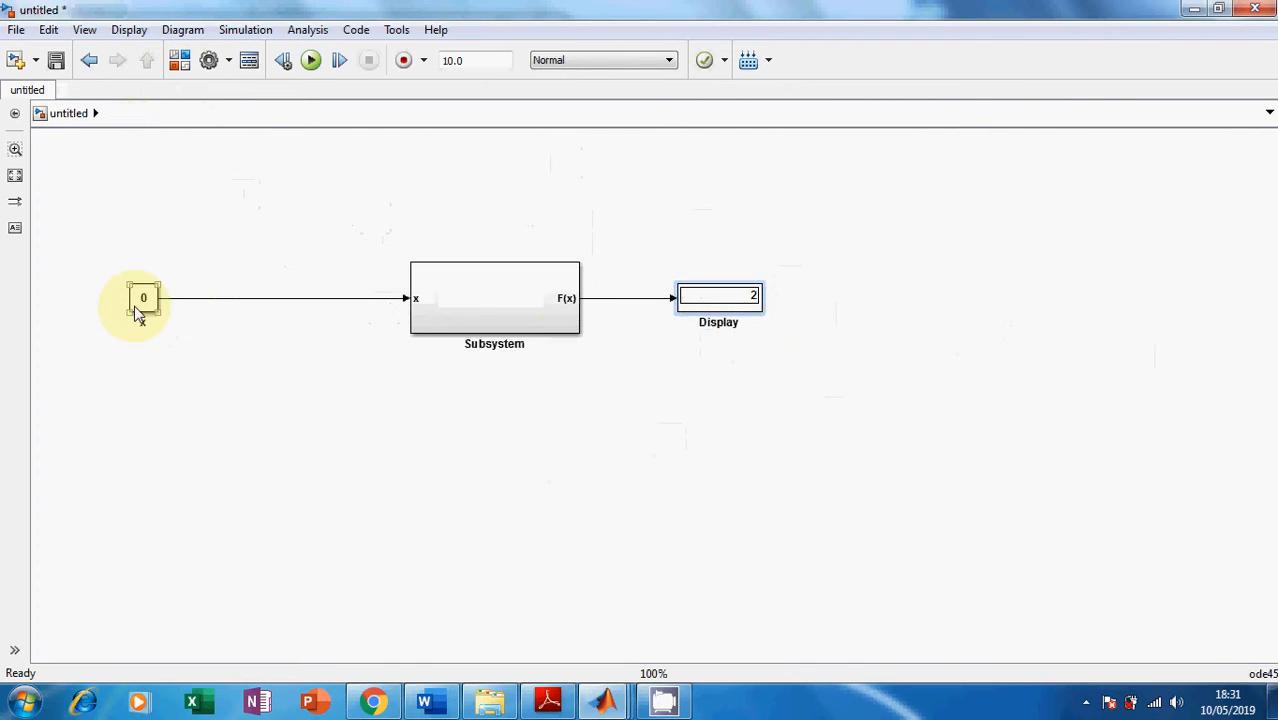
{"action": "left_click_drag", "start_coordinate": [137, 312], "coordinate": [221, 310]}
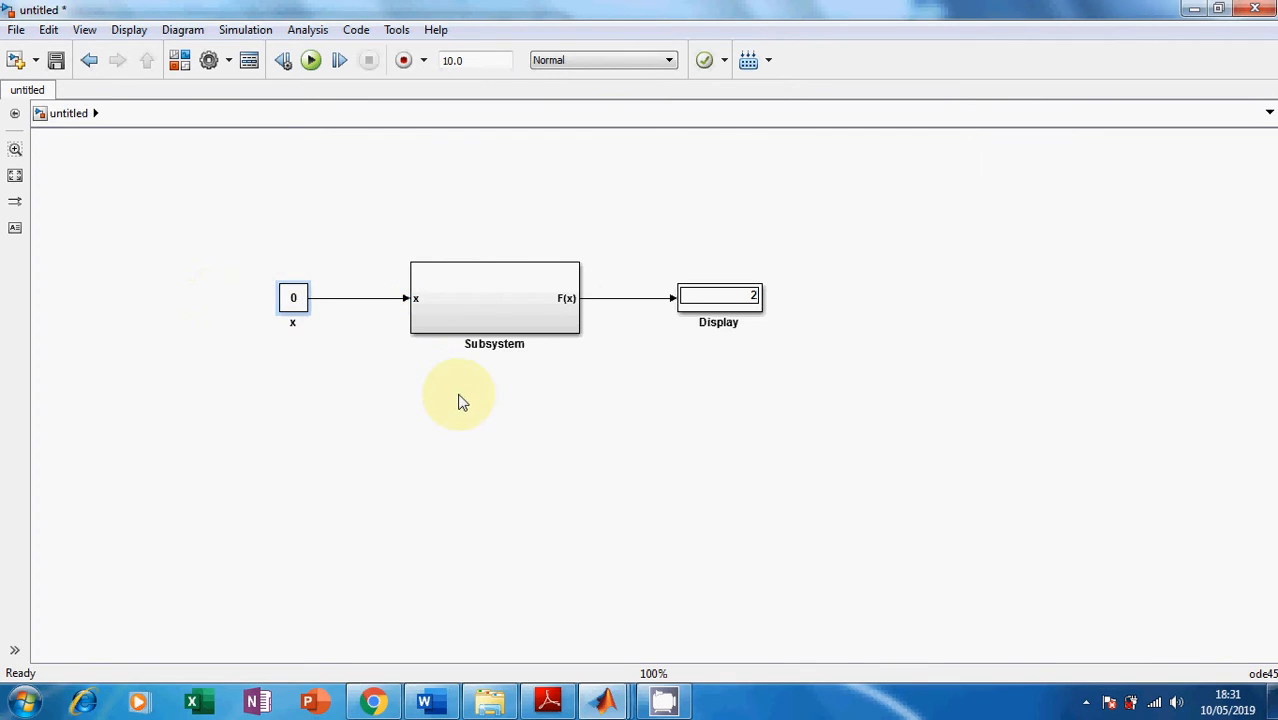
{"action": "left_click", "coordinate": [512, 395]}
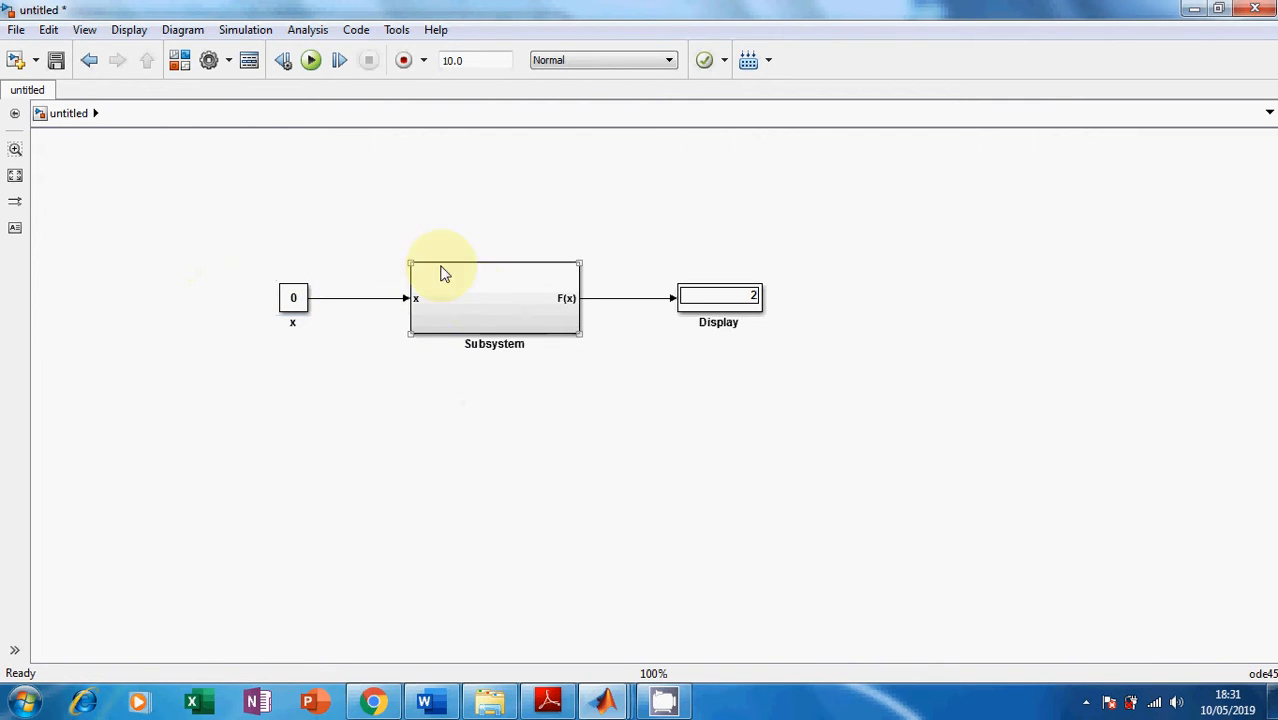
- Rename the subsystem block as "Fonction F"
{"action": "double_click", "coordinate": [492, 342]}
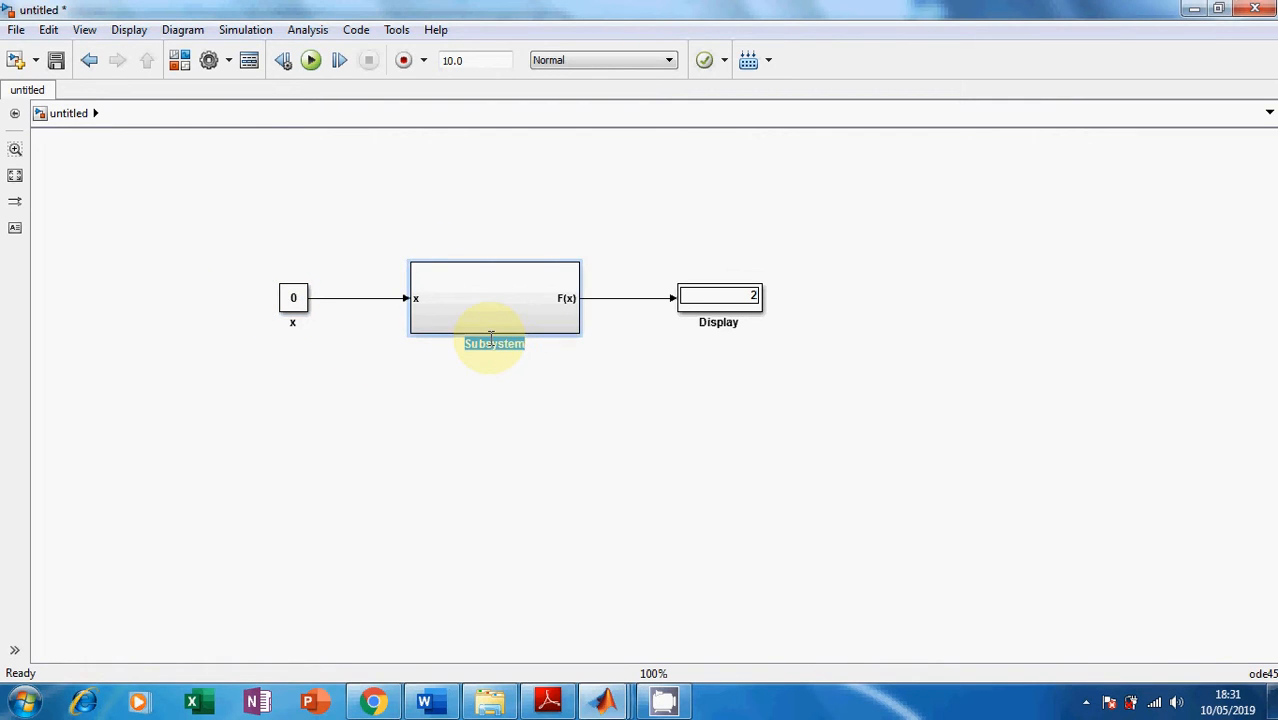
{"action": "key", "text": "BackSpace"}
{"action": "type", "text": "Fonction F"}
{"action": "left_click", "coordinate": [508, 534]}
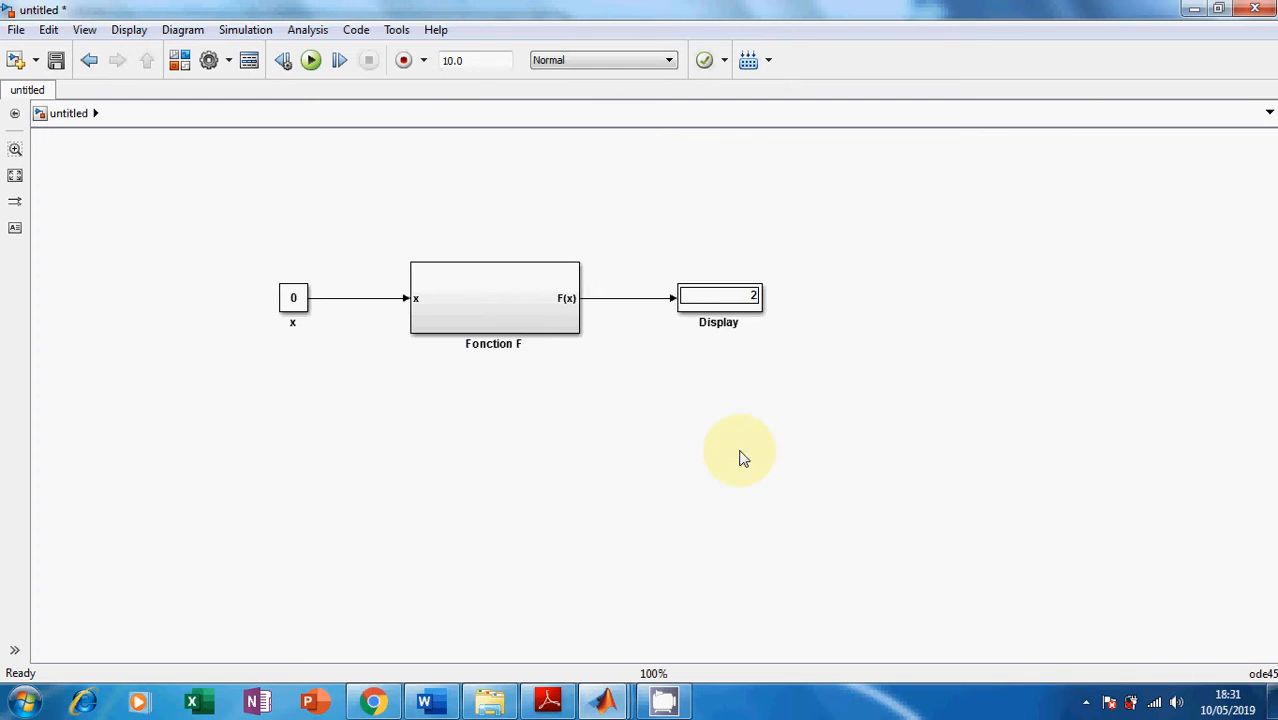
- Shift the x constant, Fonction F and Display together up and to the left to free space below them
{"action": "left_click_drag", "start_coordinate": [758, 438], "coordinate": [240, 232]}
{"action": "left_click_drag", "start_coordinate": [486, 321], "coordinate": [443, 250]}
{"action": "left_click", "coordinate": [499, 354]}
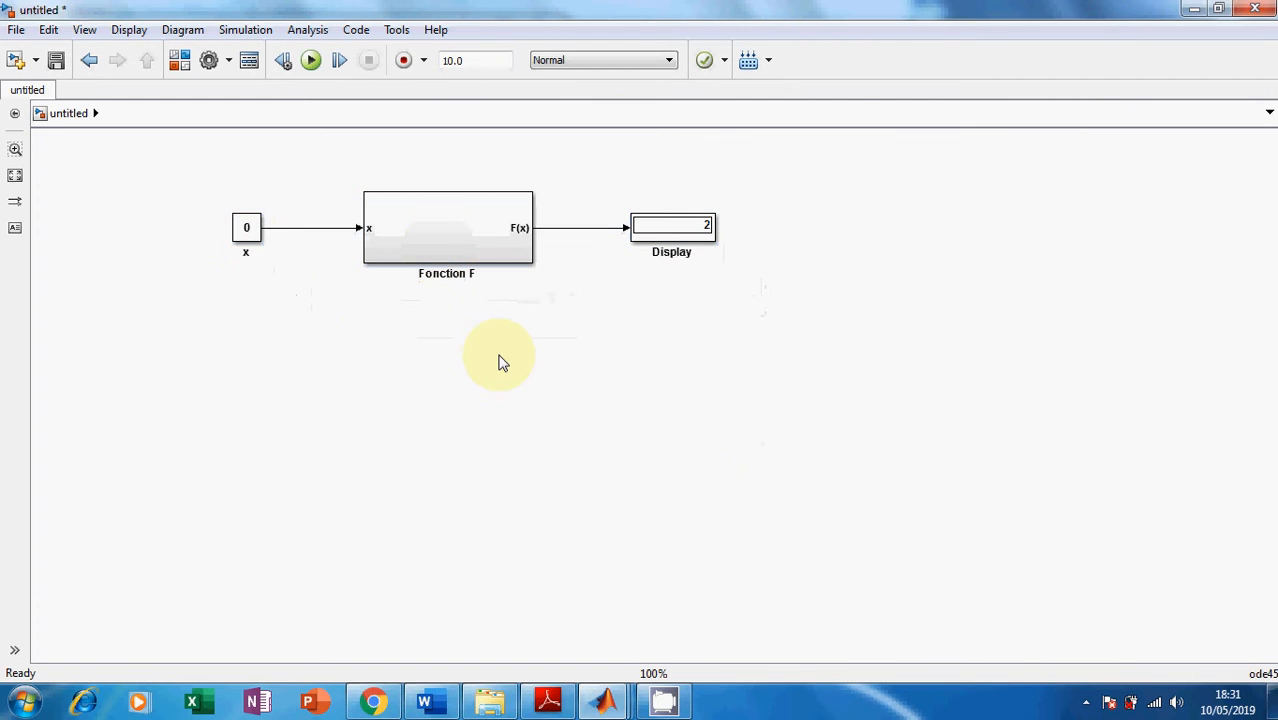
- Add an Fcn block from the User-Defined Functions library below Fonction F and branch the x signal to its input
{"action": "left_click", "coordinate": [186, 64]}
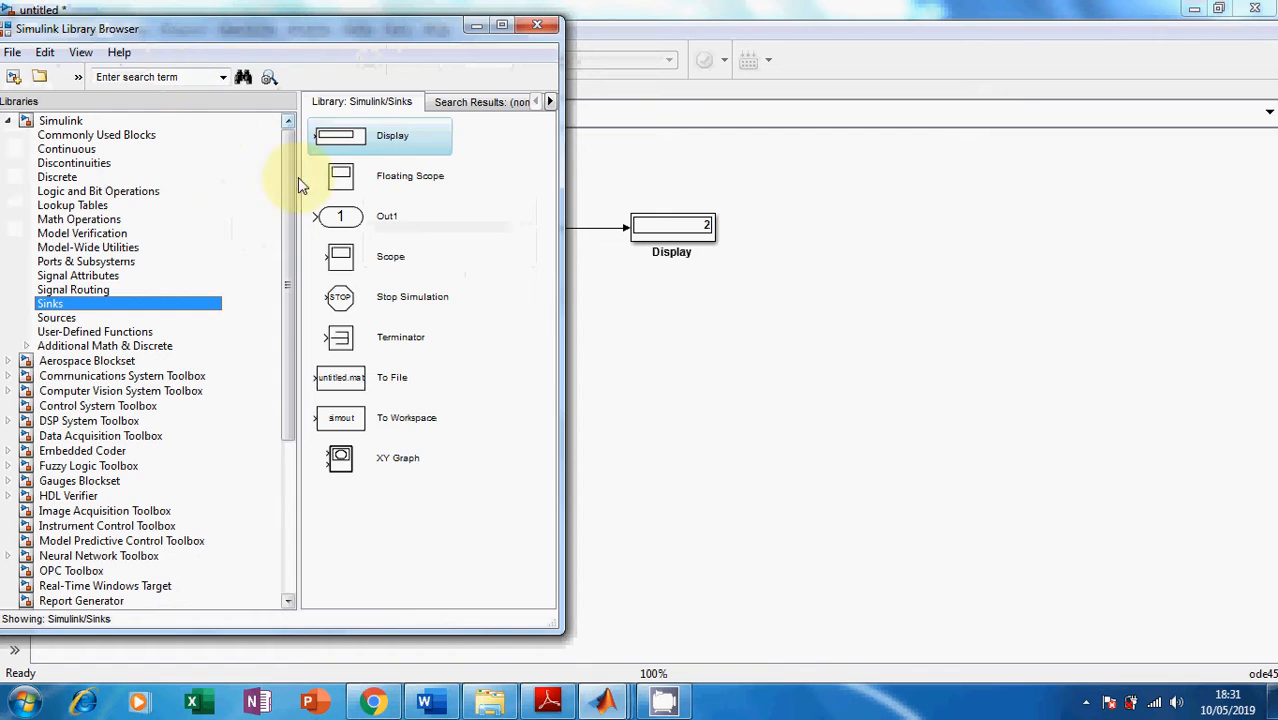
{"action": "left_click", "coordinate": [94, 333]}
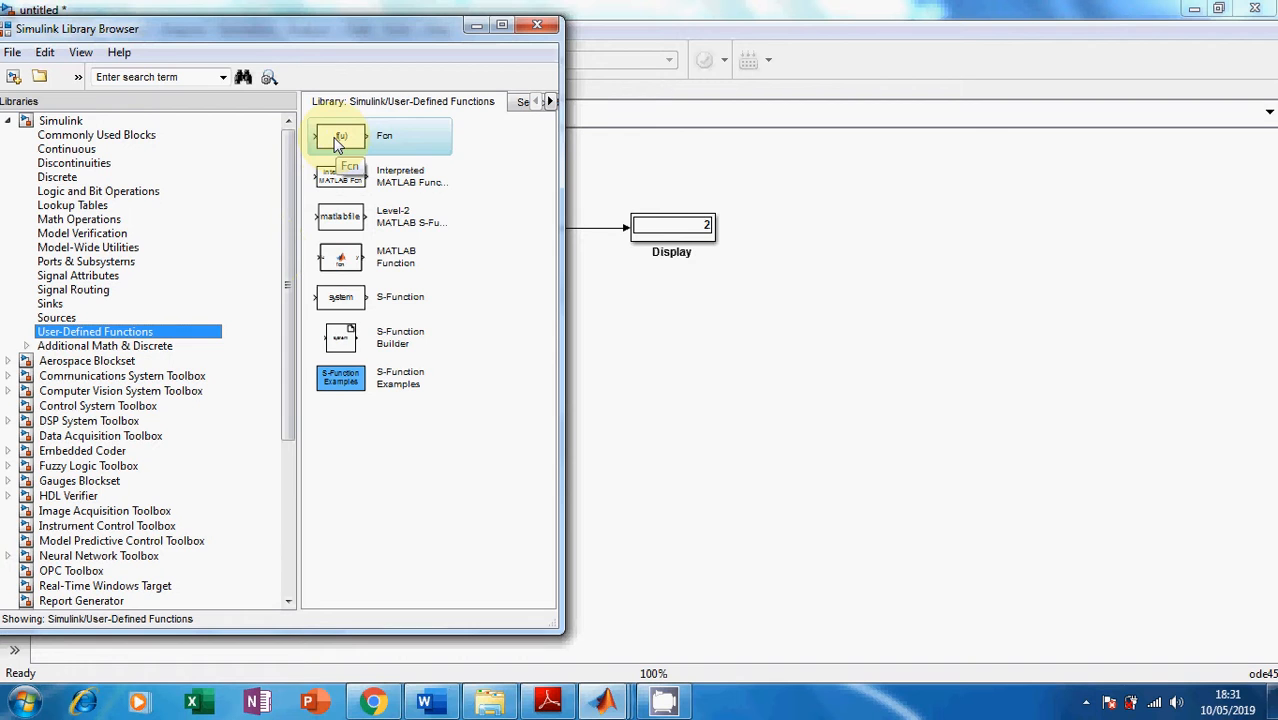
{"action": "left_click_drag", "start_coordinate": [338, 143], "coordinate": [436, 364]}
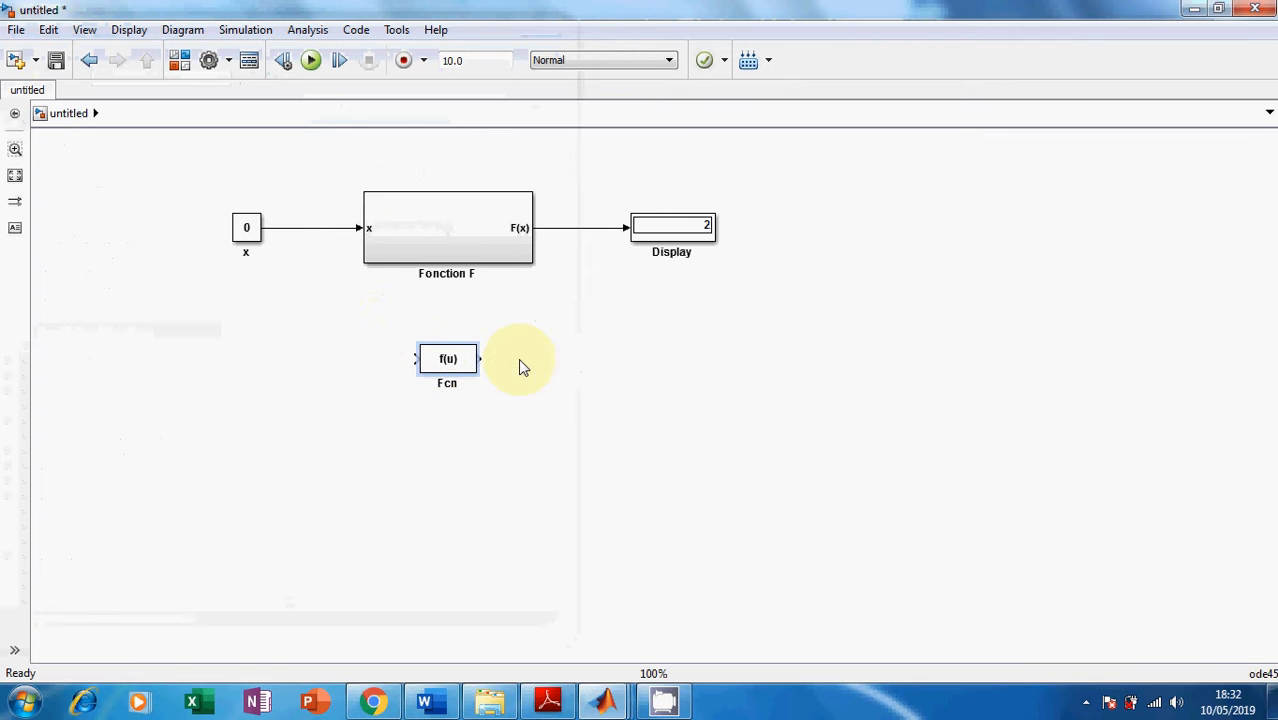
{"action": "left_click_drag", "start_coordinate": [414, 358], "coordinate": [301, 224]}
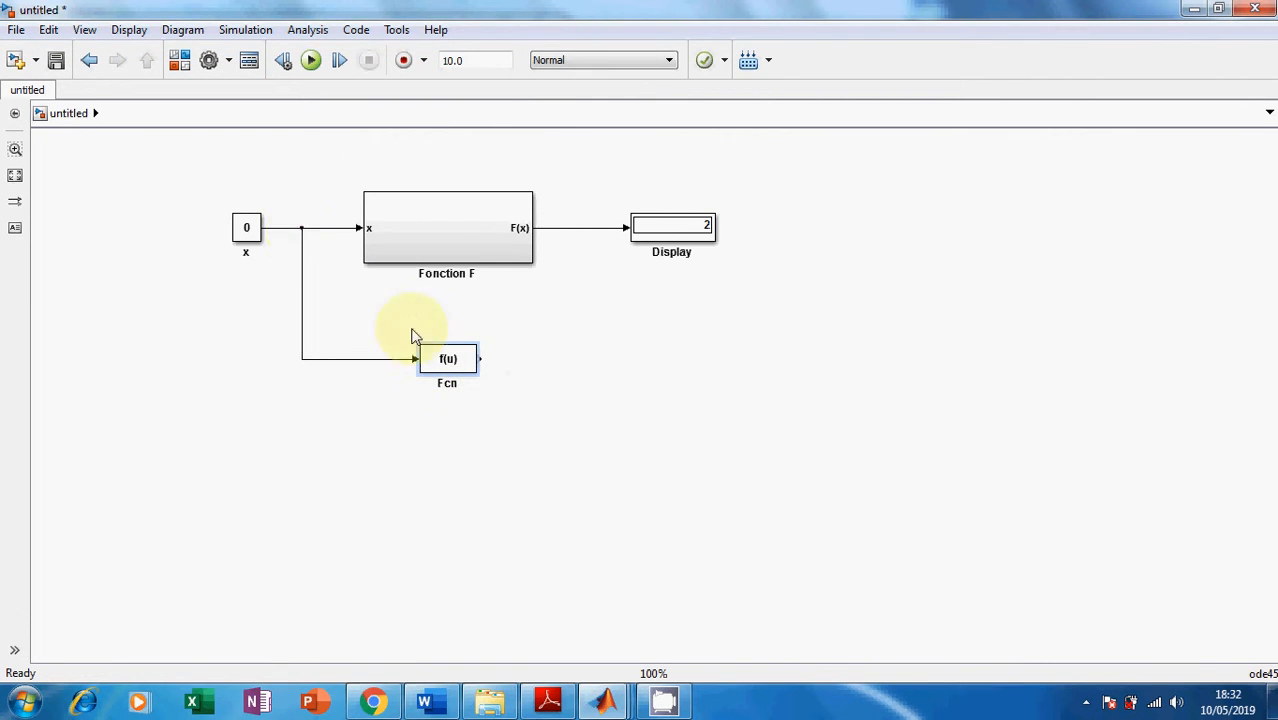
- Enlarge the Fcn block until its expression is readable and center it directly under Fonction F
{"action": "left_click", "coordinate": [450, 370]}
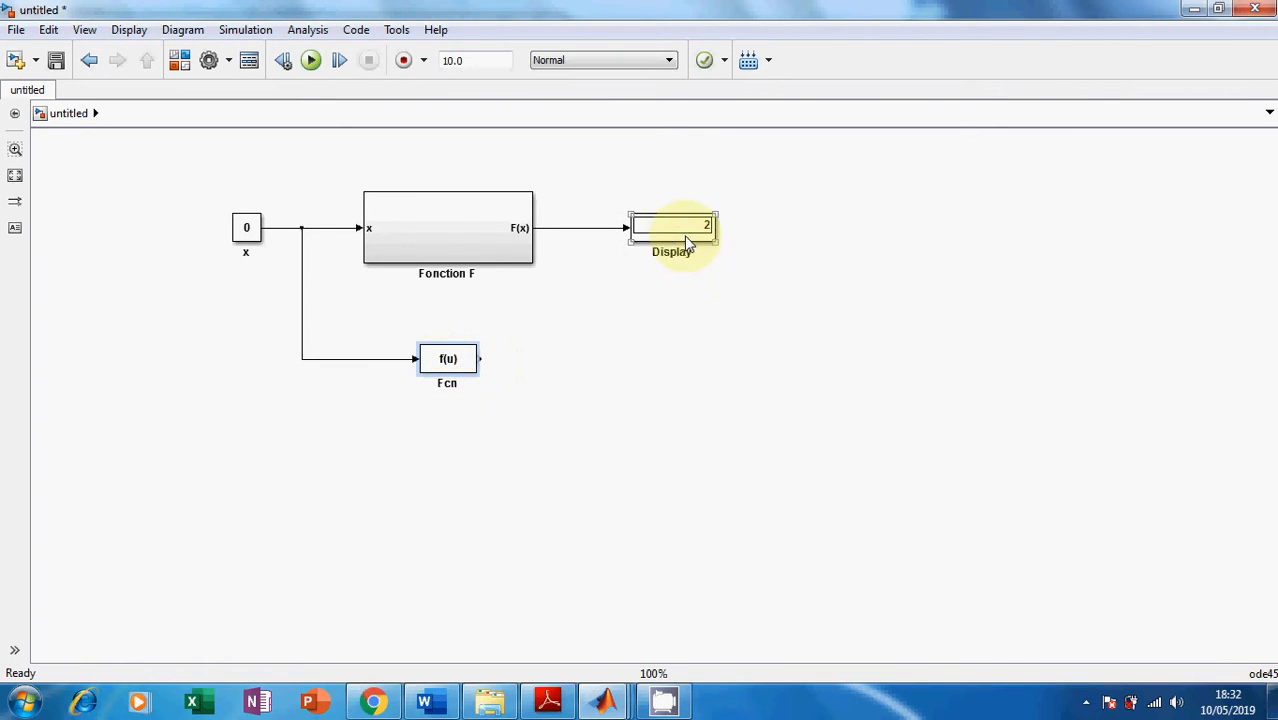
{"action": "left_click_drag", "start_coordinate": [471, 358], "coordinate": [582, 308]}
{"action": "left_click_drag", "start_coordinate": [507, 343], "coordinate": [457, 338]}
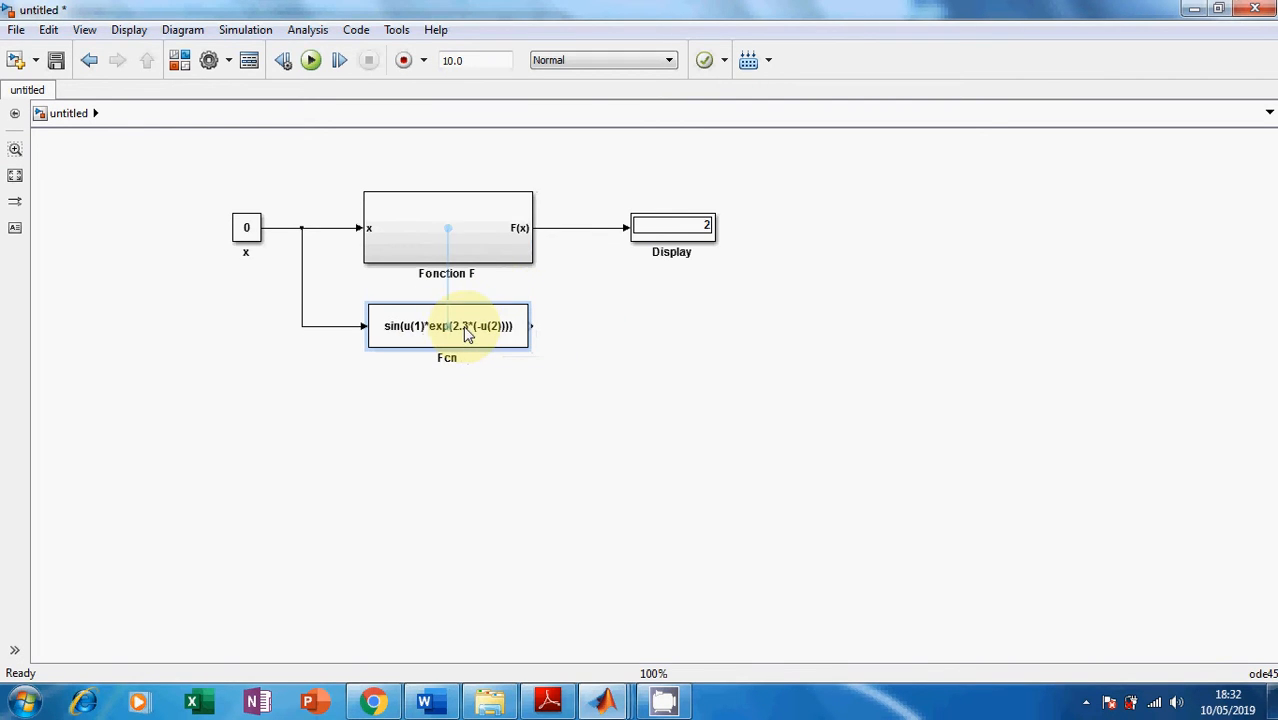
- Copy the Display block to the right of the Fcn block and connect the Fcn output to the copy
{"action": "left_click", "coordinate": [668, 236]}
{"action": "left_click_drag", "start_coordinate": [684, 232], "coordinate": [678, 333]}
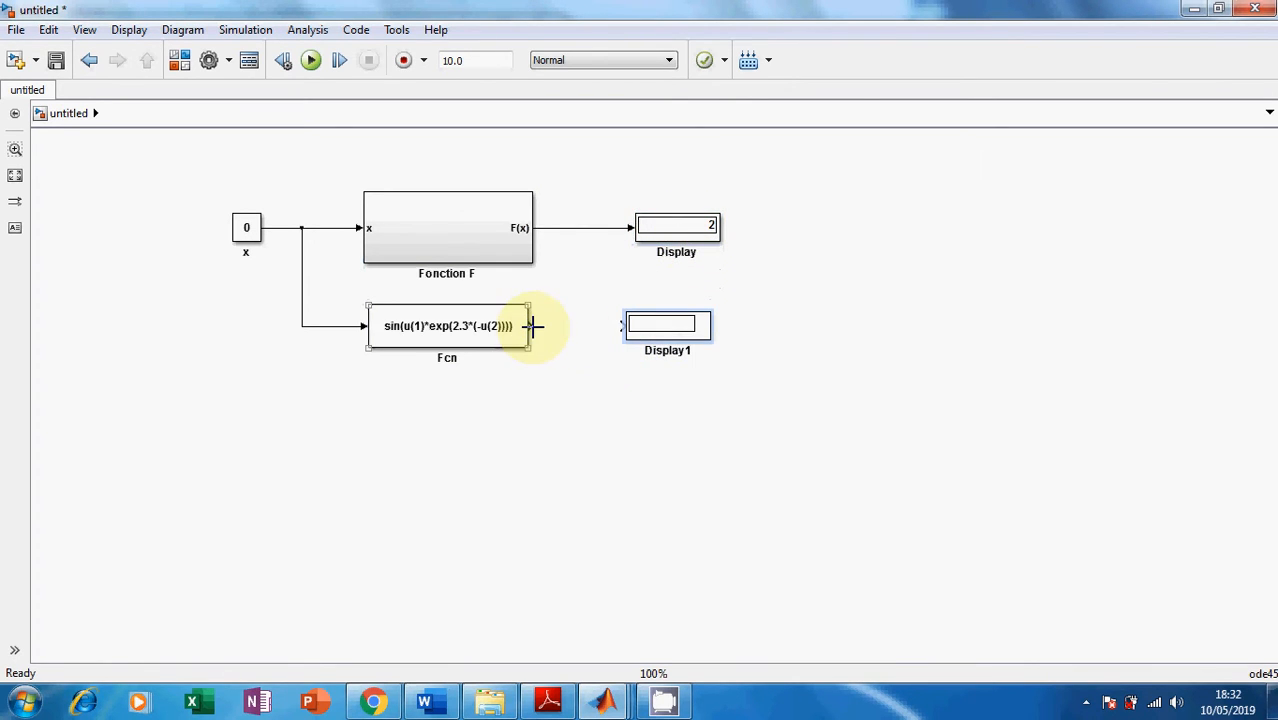
{"action": "left_click_drag", "start_coordinate": [532, 326], "coordinate": [621, 326]}
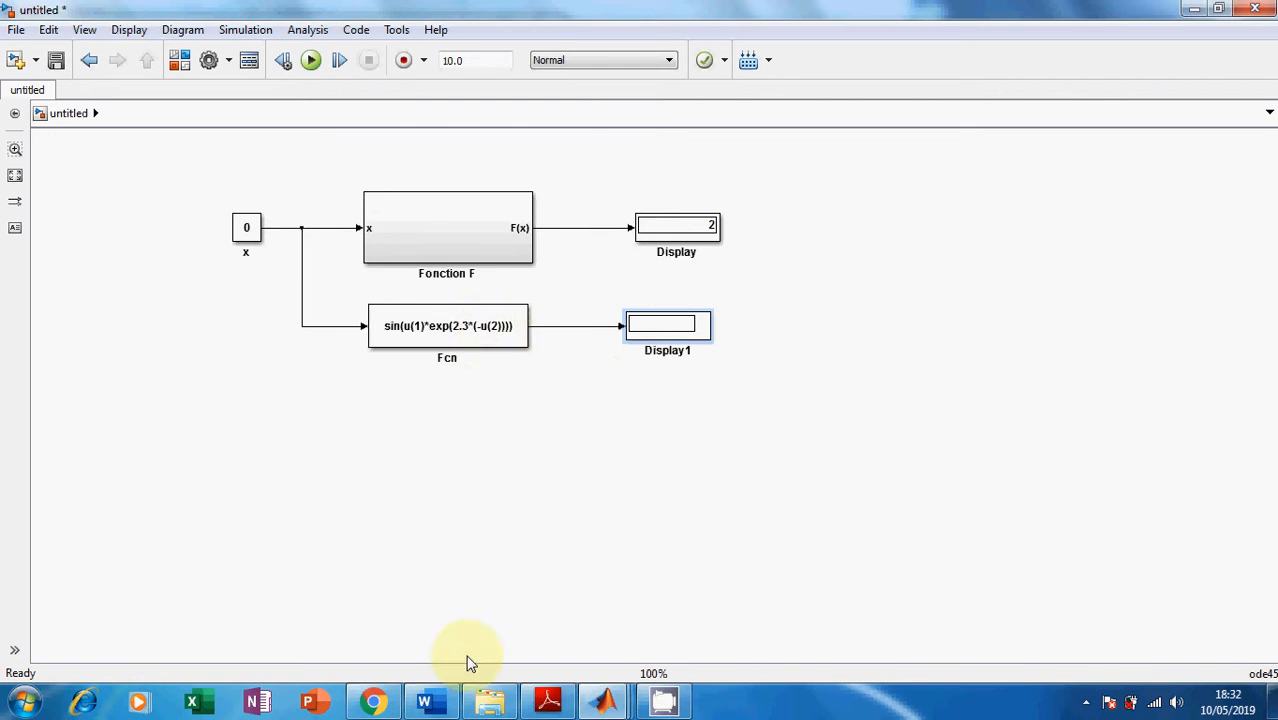
- Consult the formula in Word and set the Fcn block's expression to 2*(sqrt(1-u^2))*(exp(u))/(1+u^2)
{"action": "left_click", "coordinate": [424, 702]}
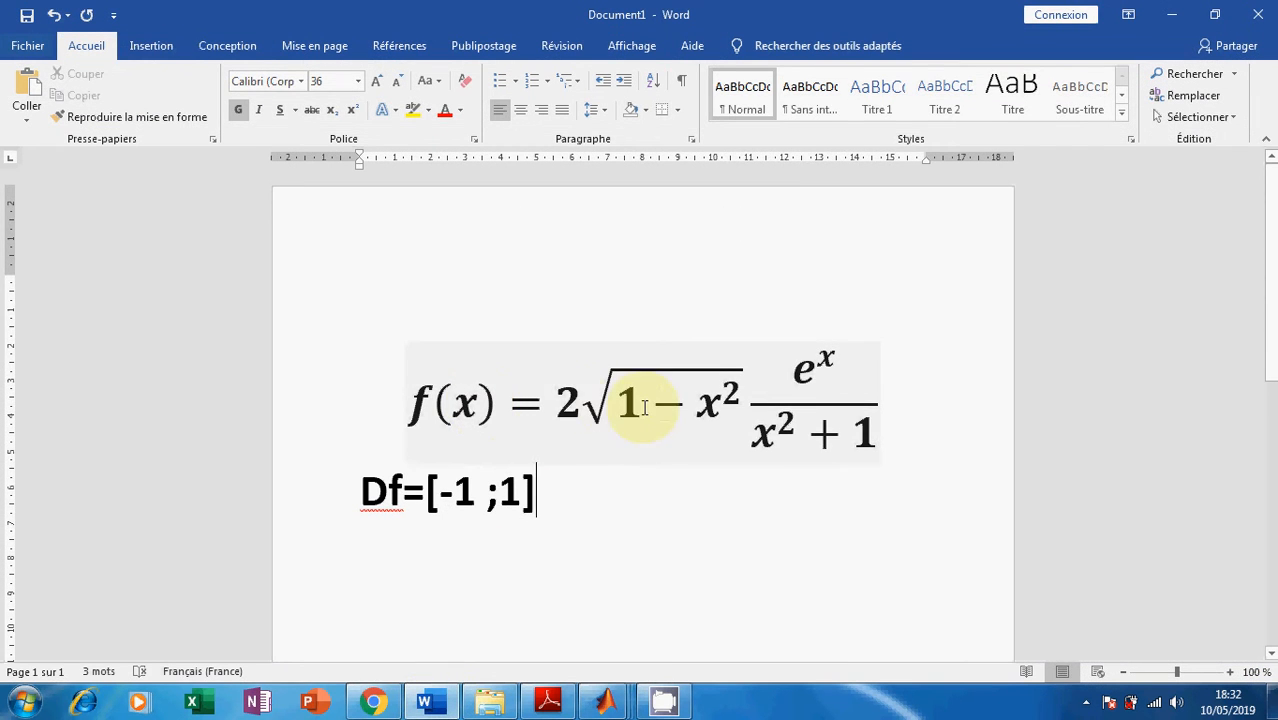
{"action": "left_click_drag", "start_coordinate": [578, 408], "coordinate": [826, 410]}
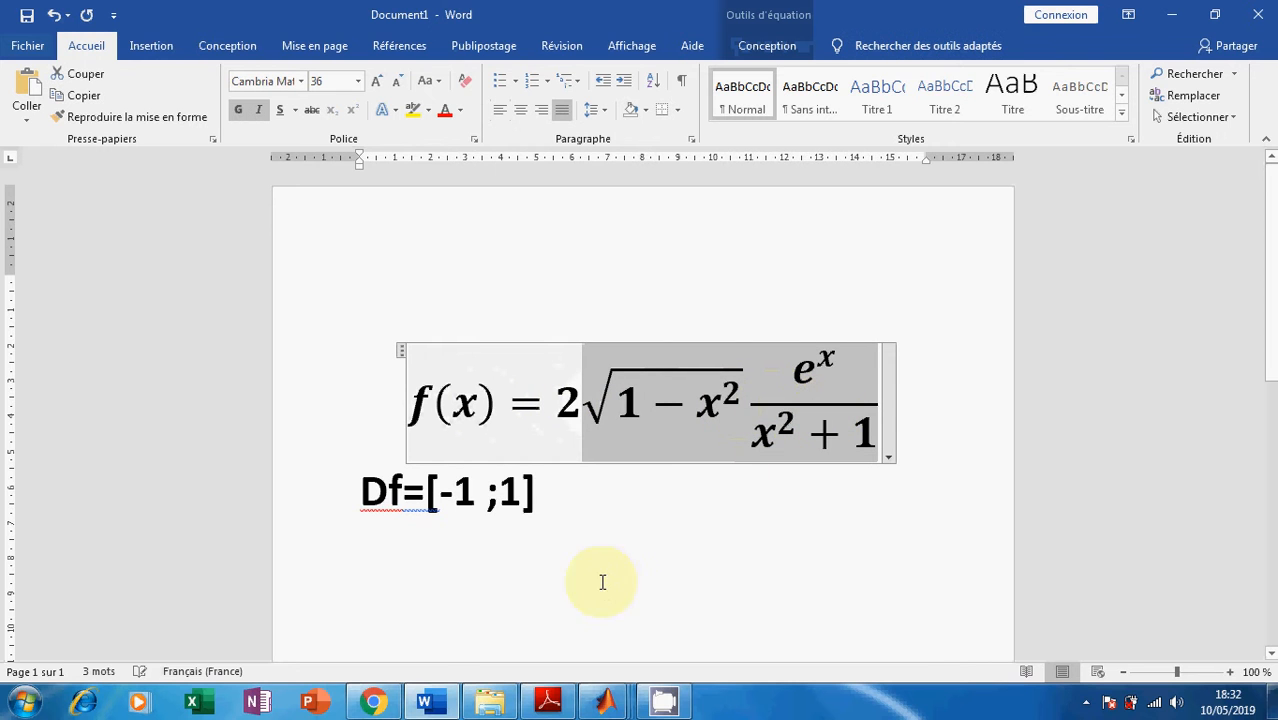
{"action": "left_click", "coordinate": [1176, 14]}
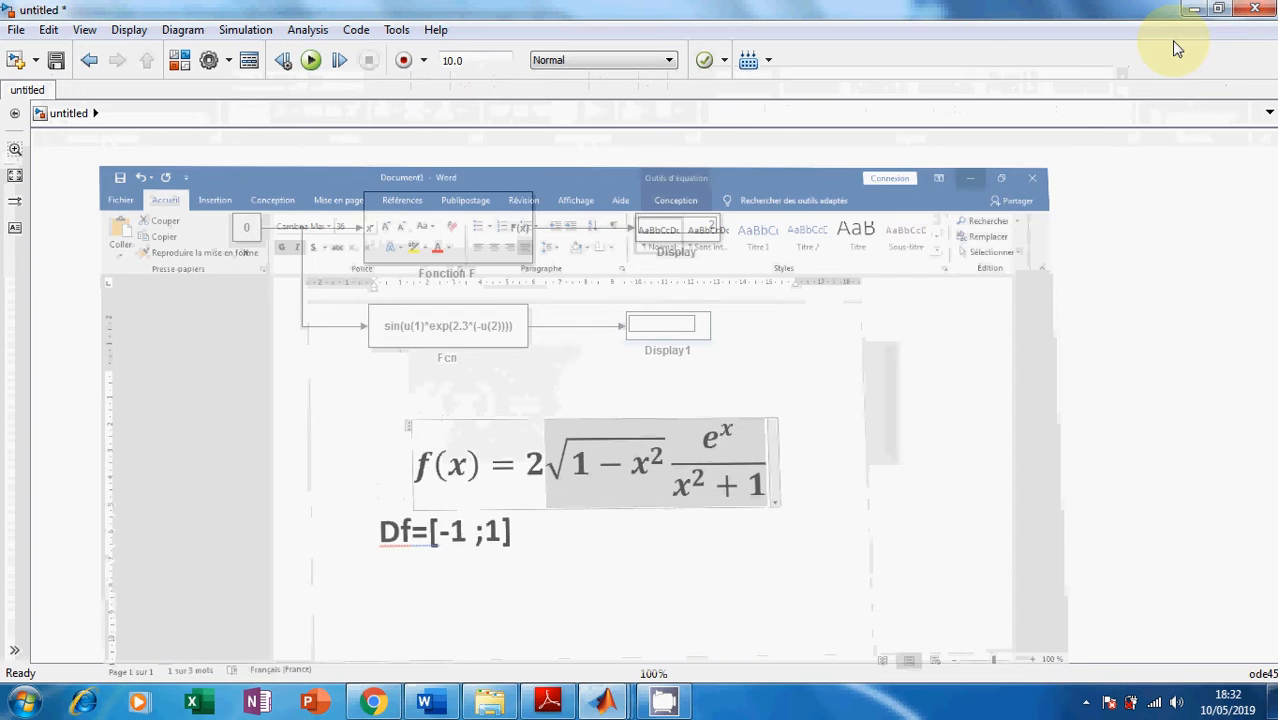
{"action": "double_click", "coordinate": [500, 356]}
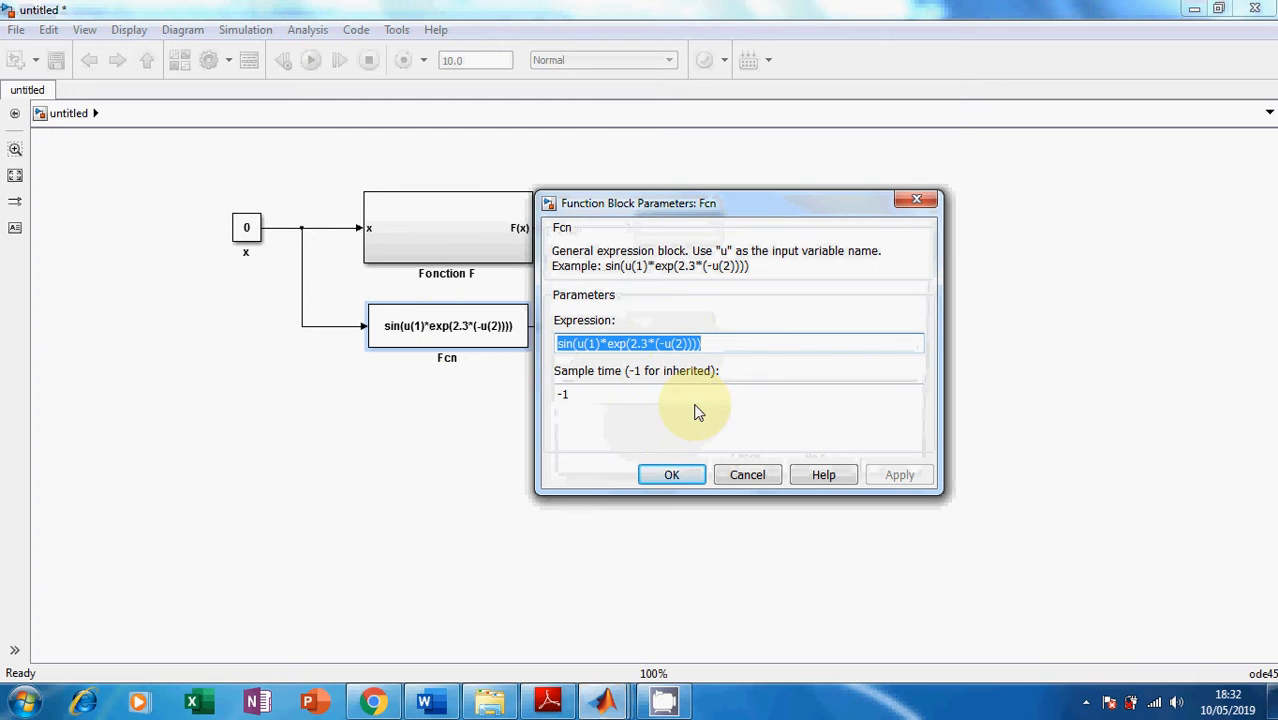
{"action": "type", "text": "2*(sqrt(1-u^2"}
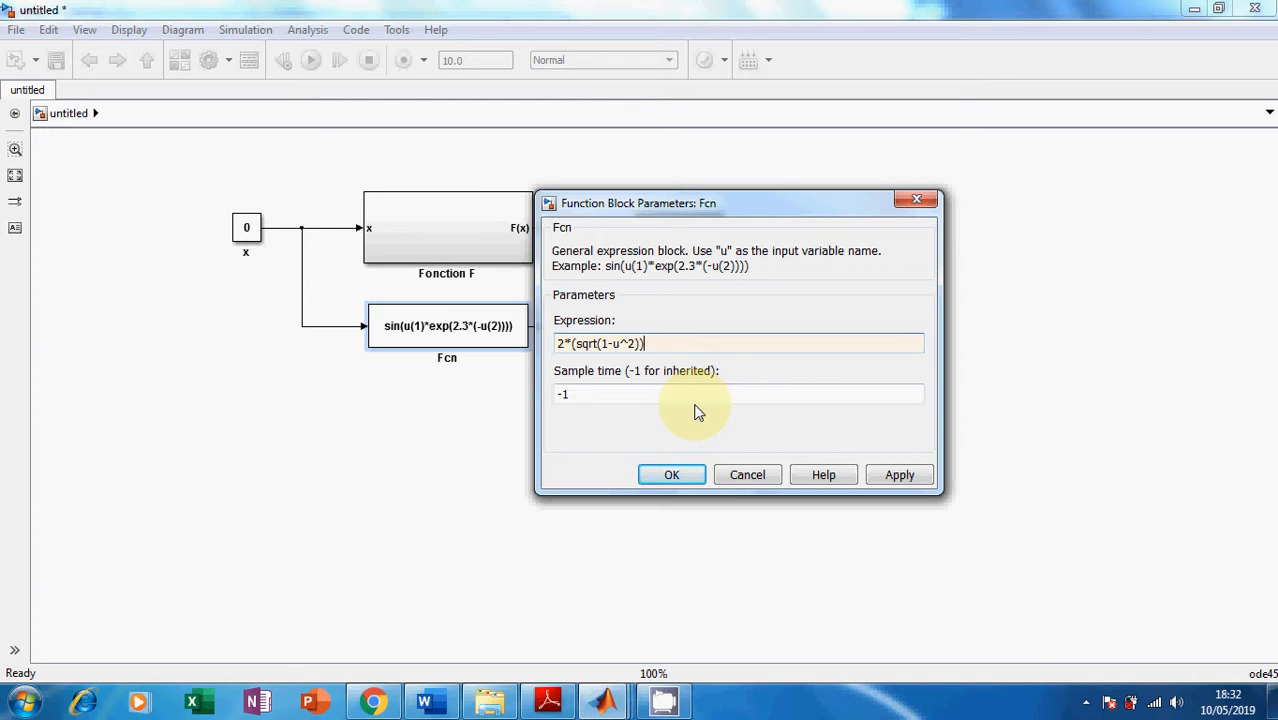
{"action": "type", "text": "*"}
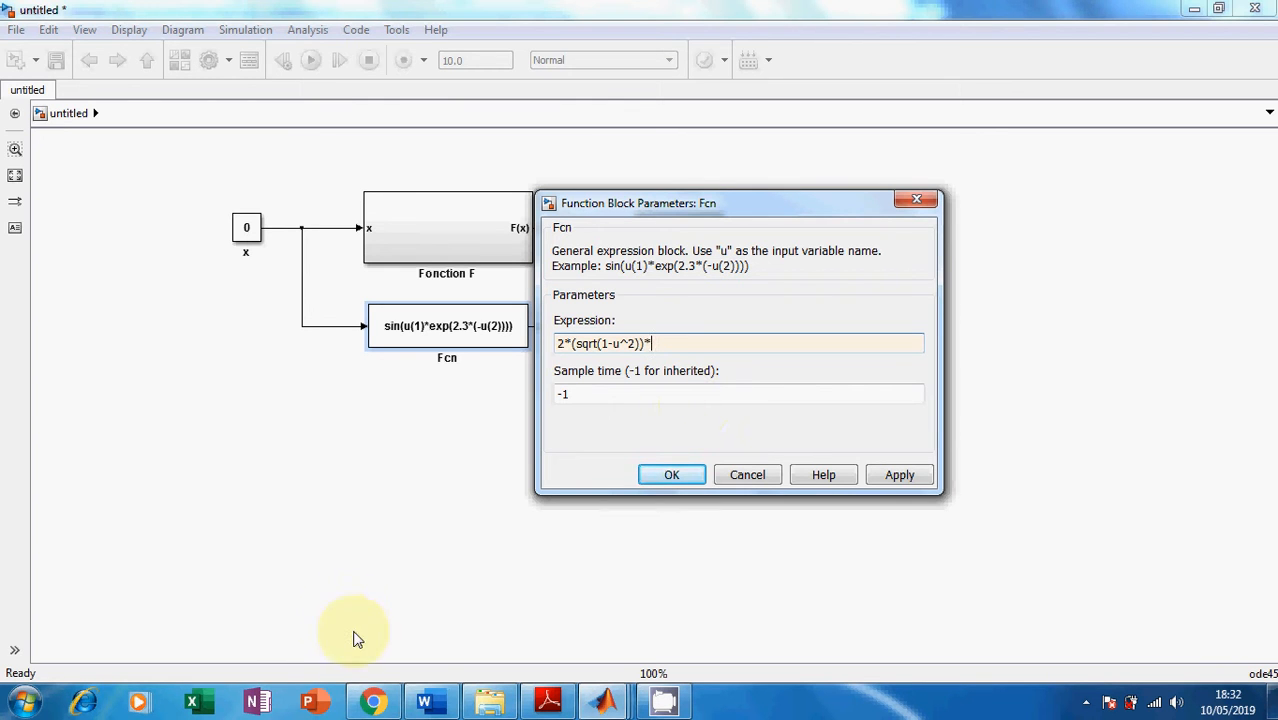
{"action": "left_click", "coordinate": [426, 705]}
{"action": "left_click", "coordinate": [426, 705]}
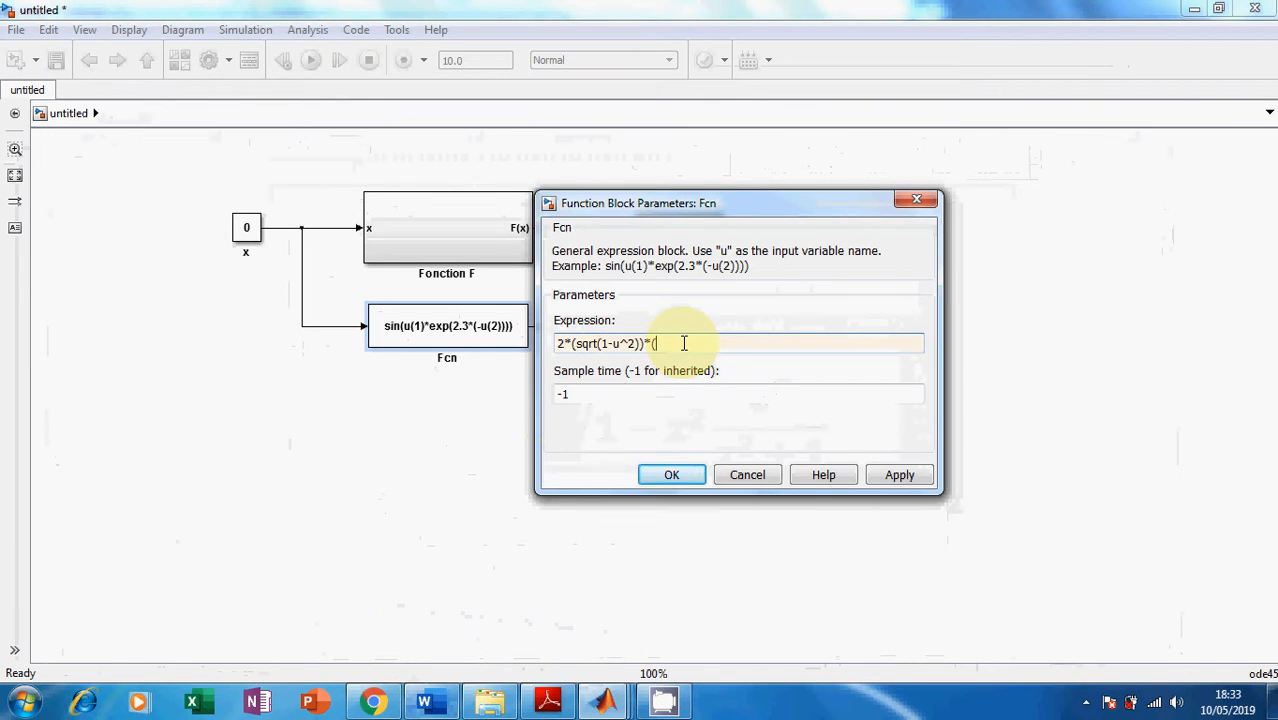
{"action": "type", "text": "(e"}
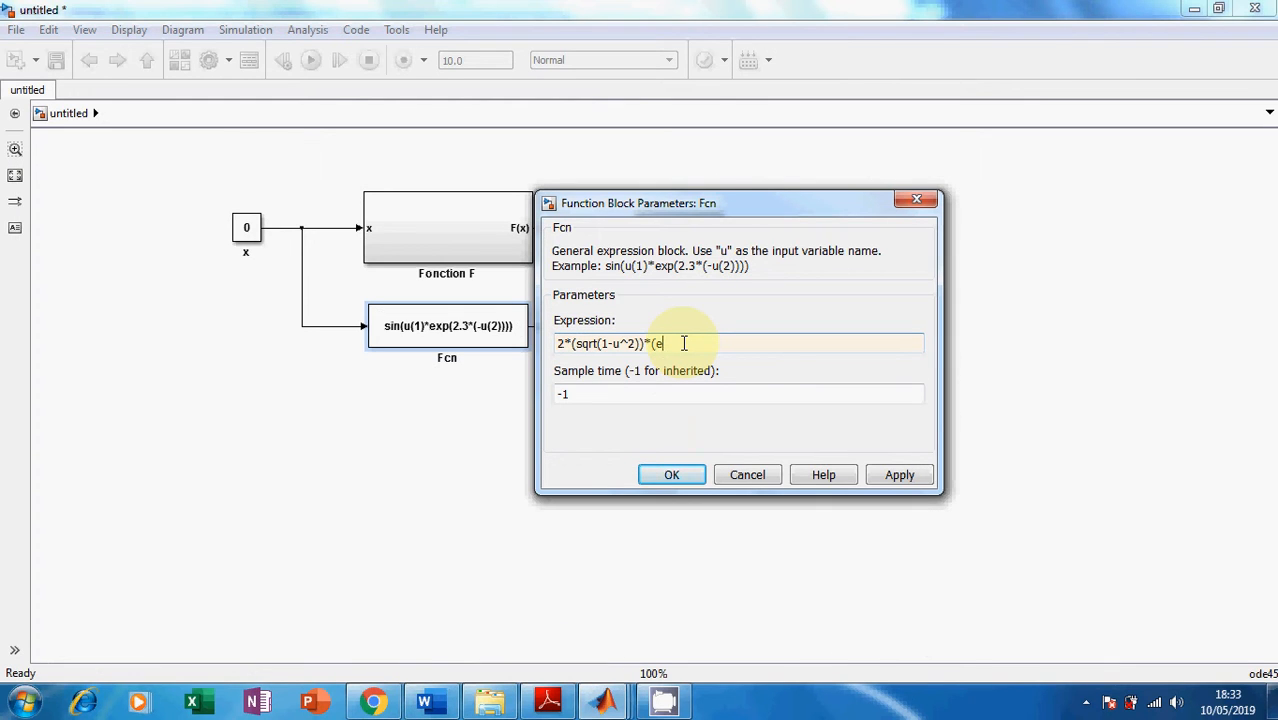
{"action": "type", "text": "xp(u))/(1+u^2"}
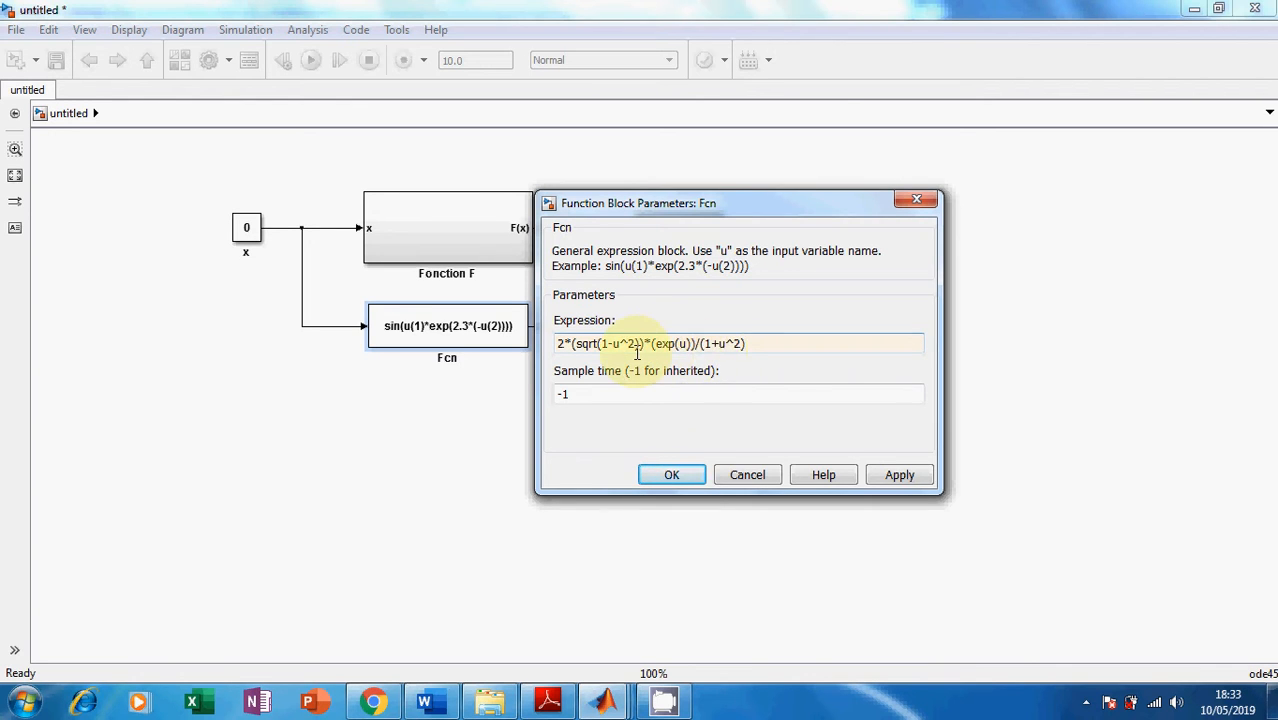
{"action": "left_click", "coordinate": [908, 484]}
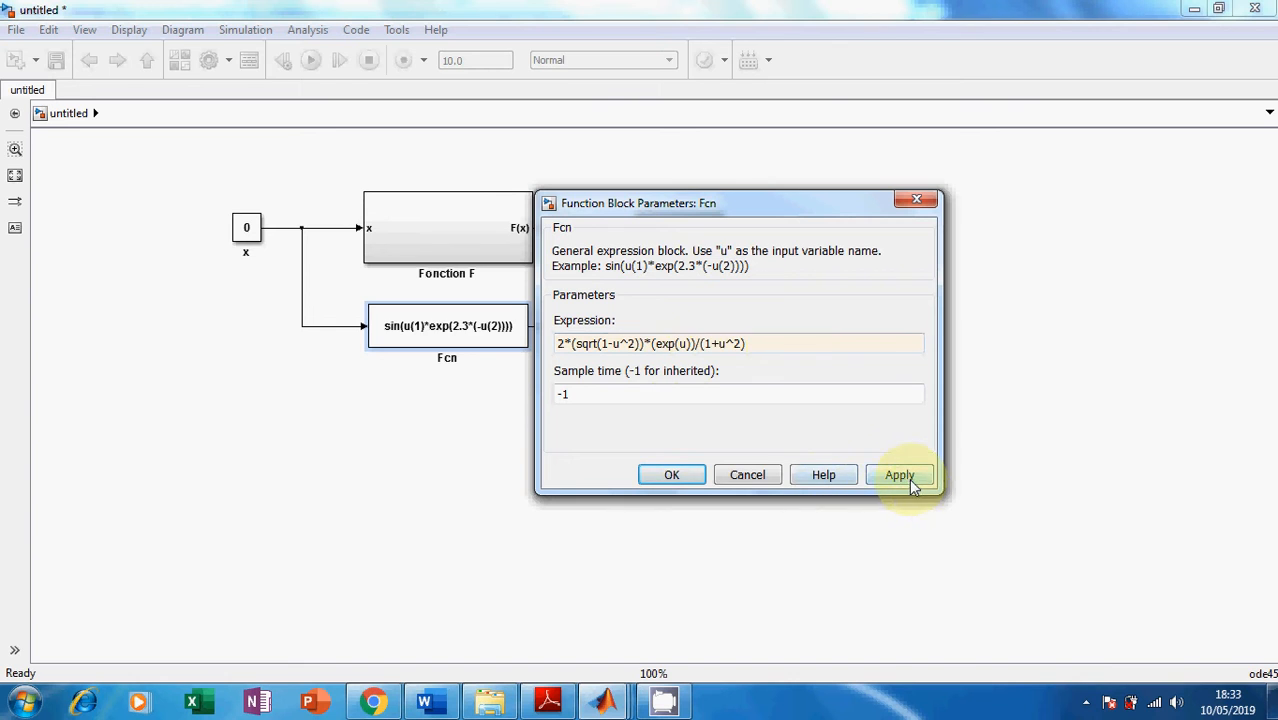
{"action": "left_click", "coordinate": [684, 471]}
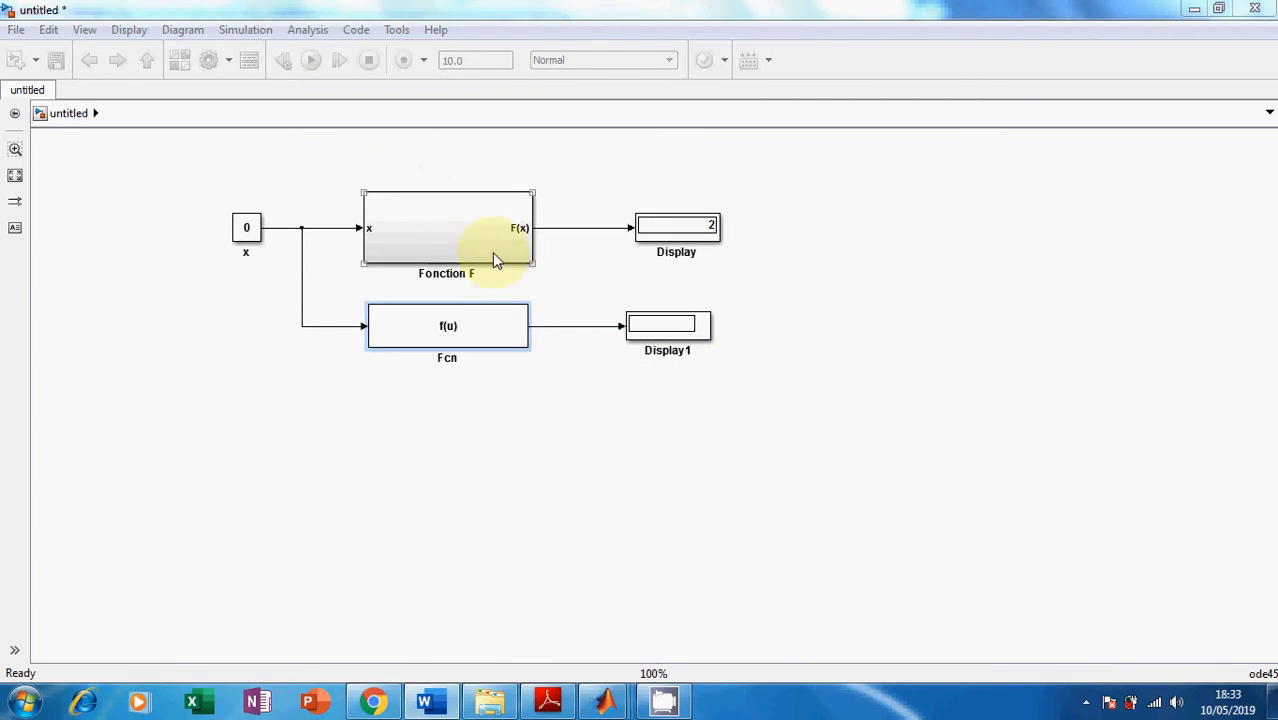
{"action": "left_click", "coordinate": [609, 284]}
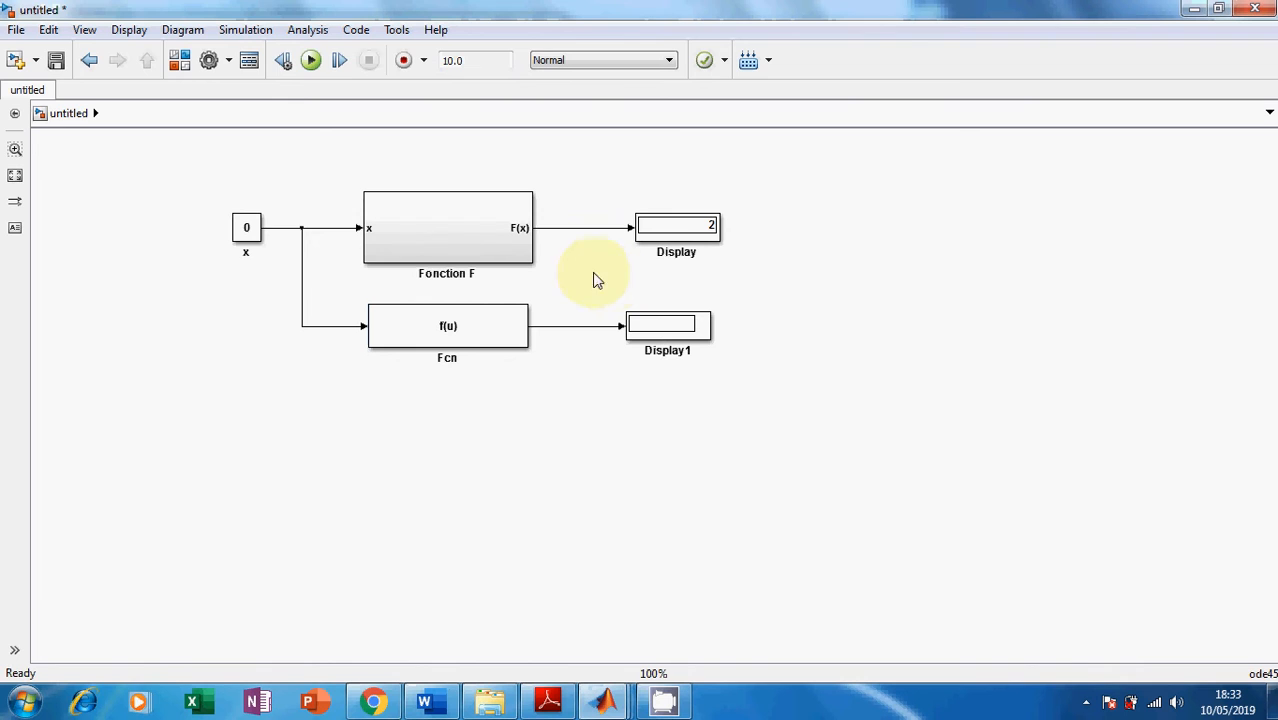
- Run the simulation with x at 0, then set the x constant to 0.5 and run it again to compare both displays
{"action": "left_click", "coordinate": [311, 60]}
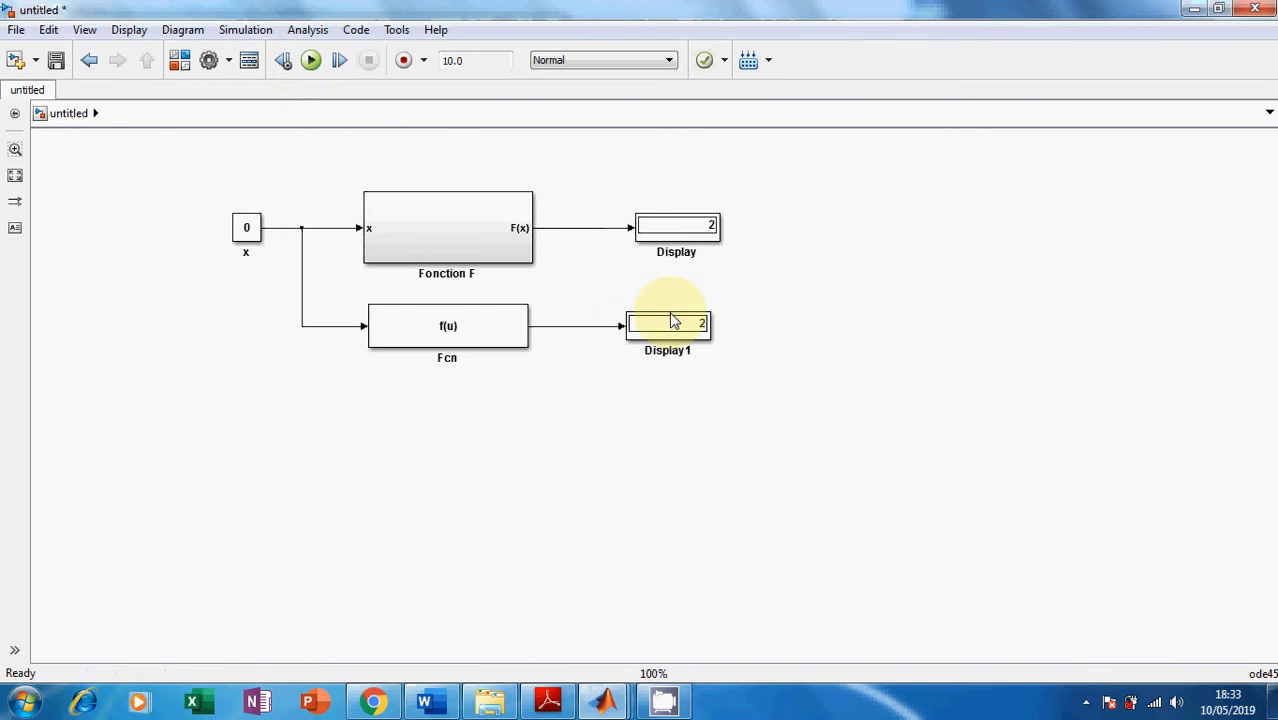
{"action": "double_click", "coordinate": [246, 228]}
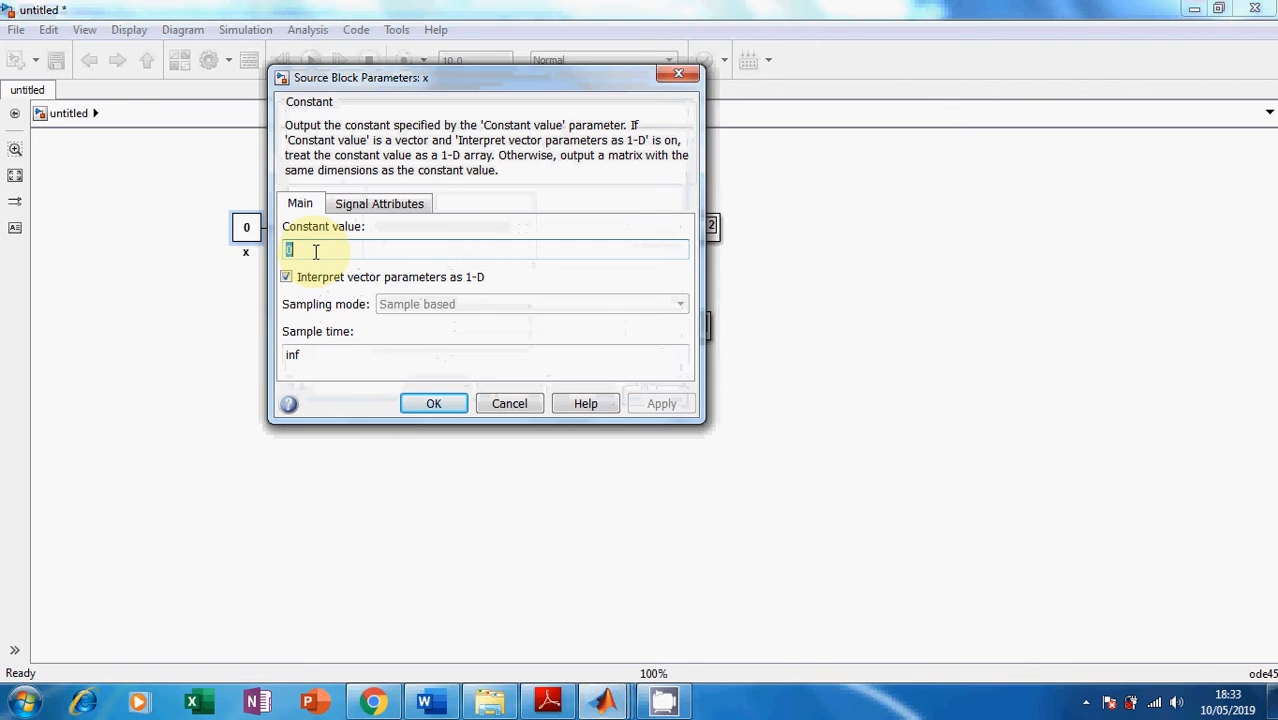
{"action": "type", "text": "0."}
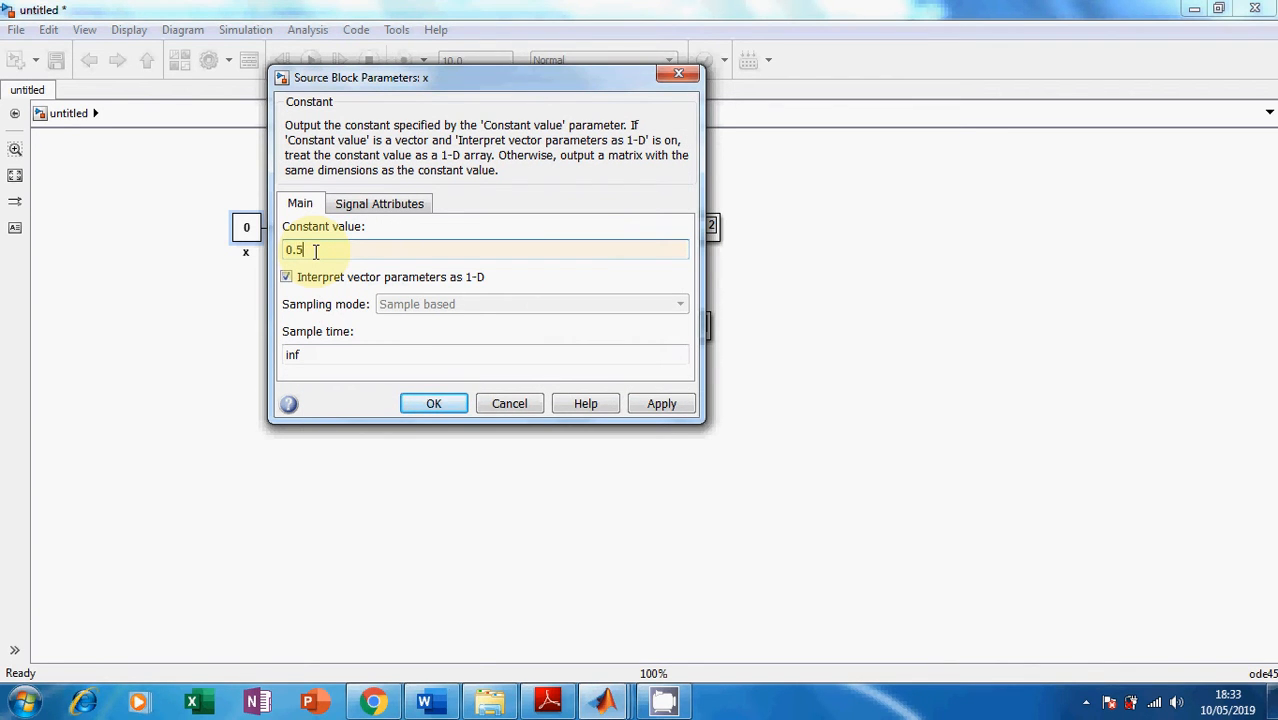
{"action": "type", "text": "5"}
{"action": "key", "text": "Return"}
{"action": "left_click", "coordinate": [318, 64]}
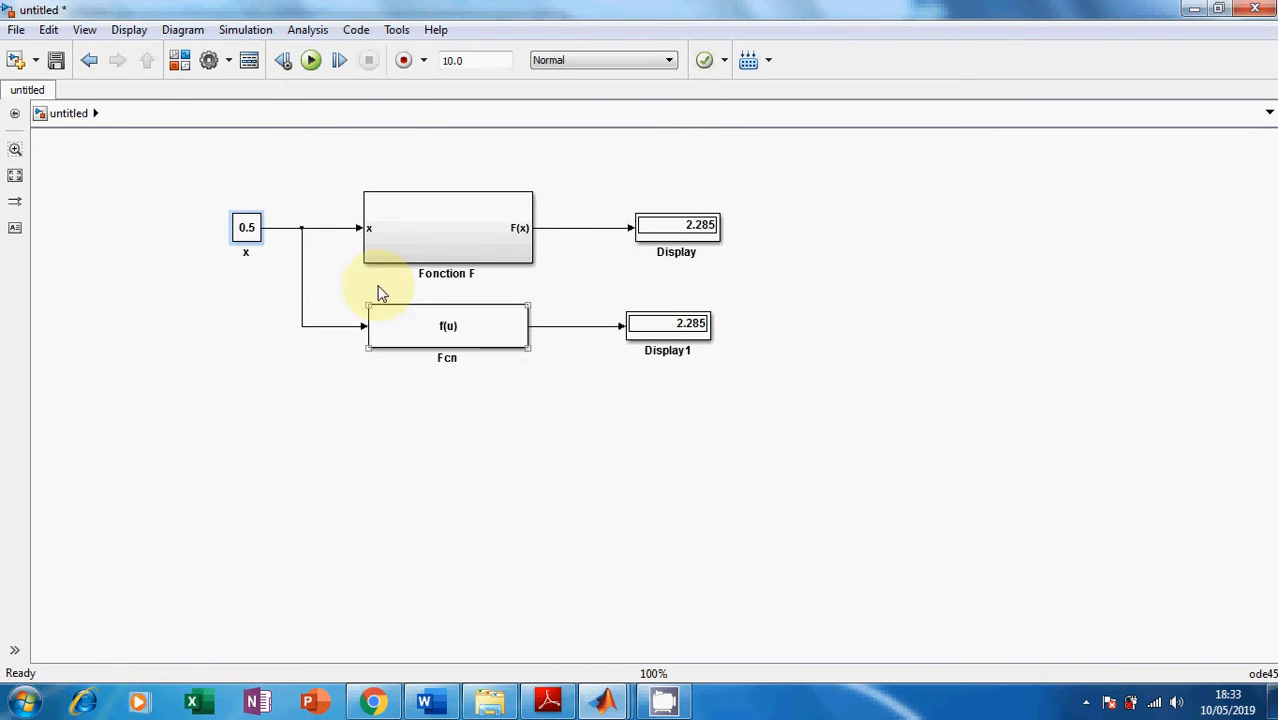
- Set the x constant to 1 and run the simulation to compare the two displays
{"action": "double_click", "coordinate": [248, 230]}
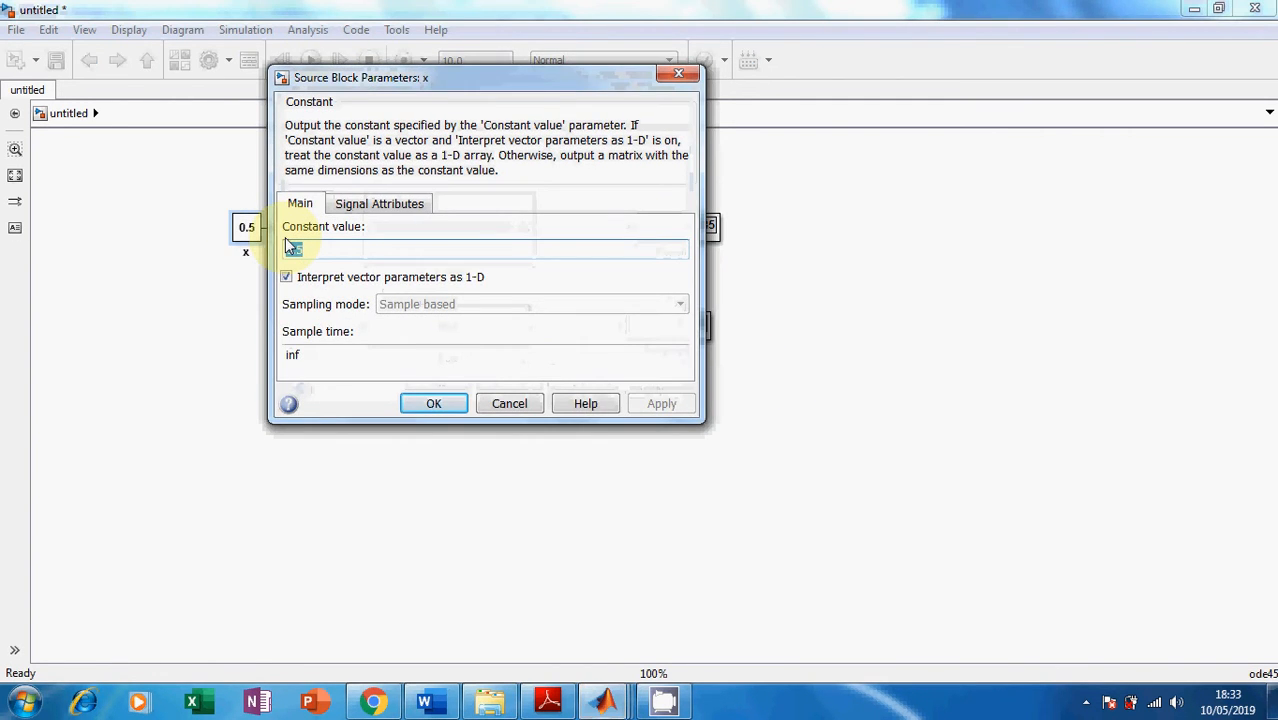
{"action": "type", "text": "0"}
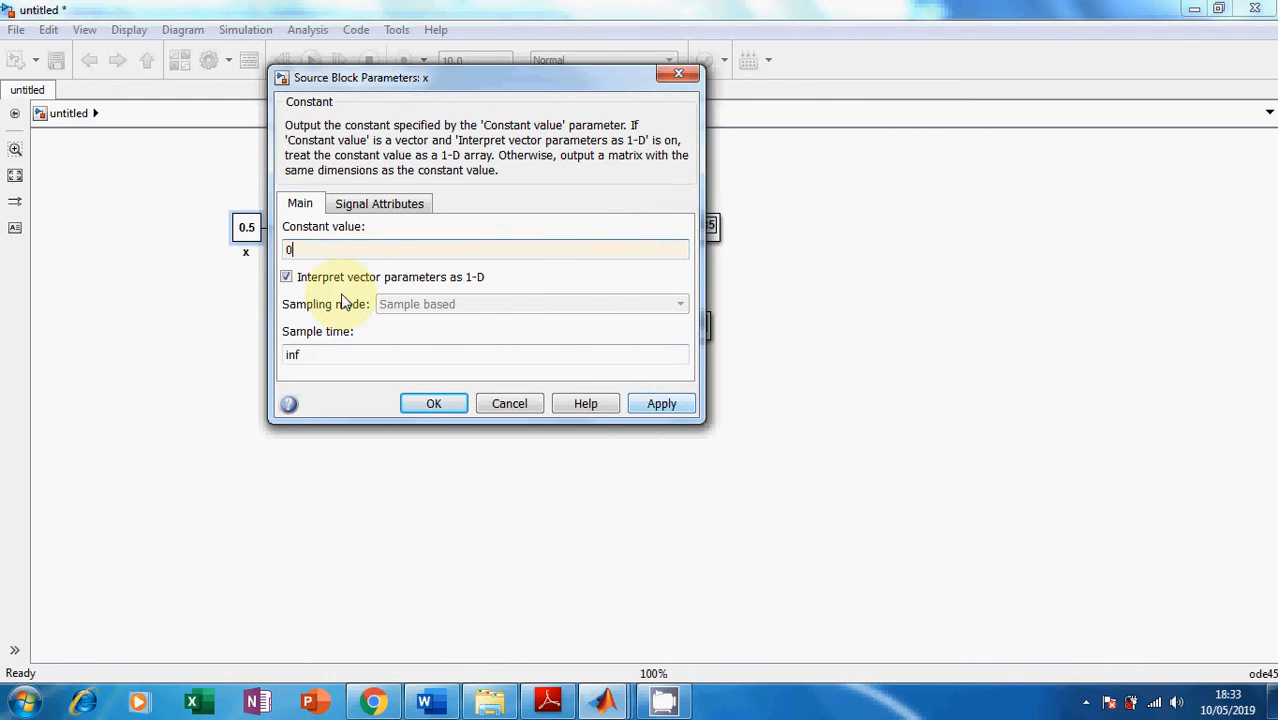
{"action": "double_click", "coordinate": [301, 251]}
{"action": "type", "text": "1"}
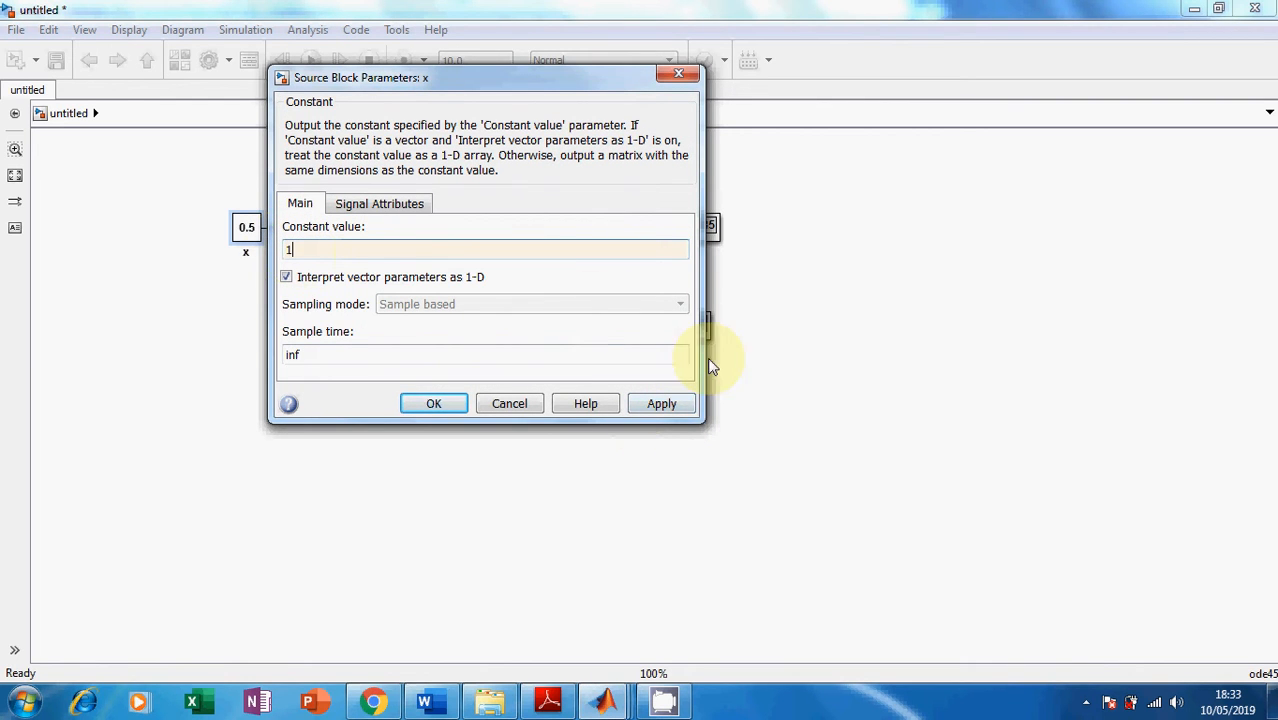
{"action": "left_click", "coordinate": [661, 403]}
{"action": "left_click", "coordinate": [434, 405]}
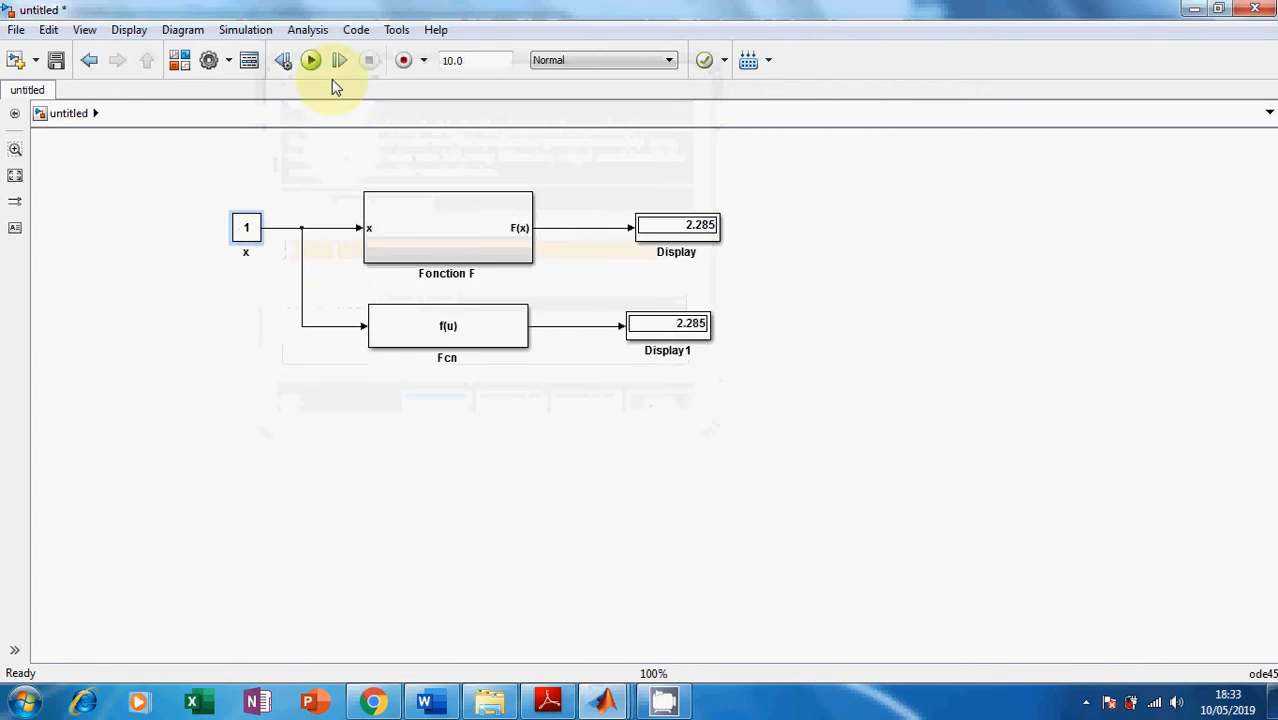
{"action": "left_click", "coordinate": [311, 60]}
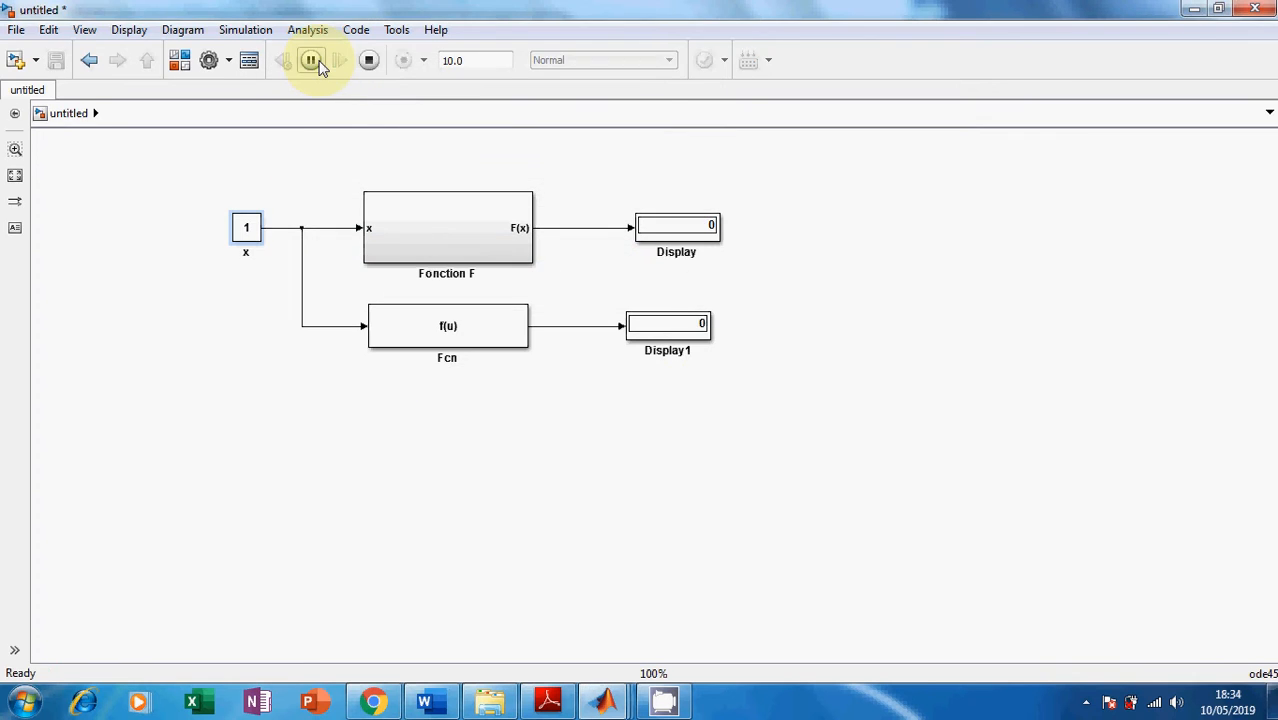
- Set the x constant to -1 and run the simulation again for the subsystem and Fcn outputs
{"action": "double_click", "coordinate": [250, 234]}
{"action": "type", "text": "-1"}
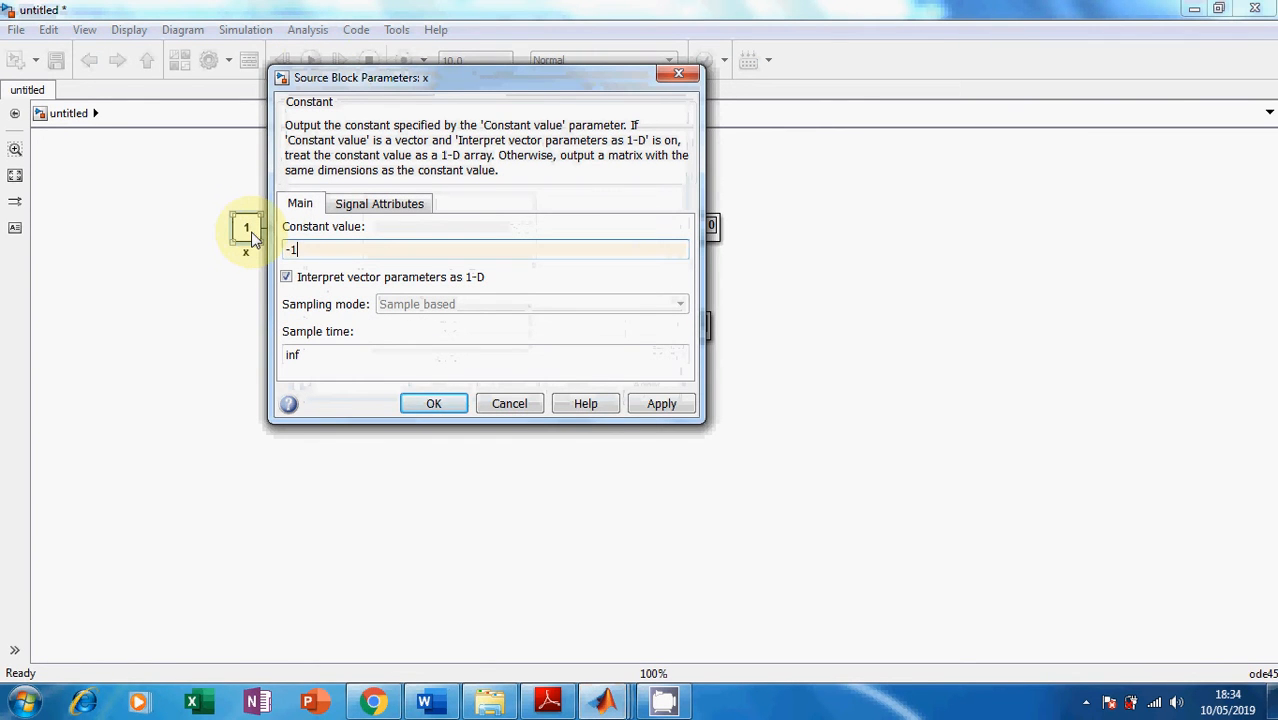
{"action": "left_click", "coordinate": [678, 403]}
{"action": "left_click", "coordinate": [428, 398]}
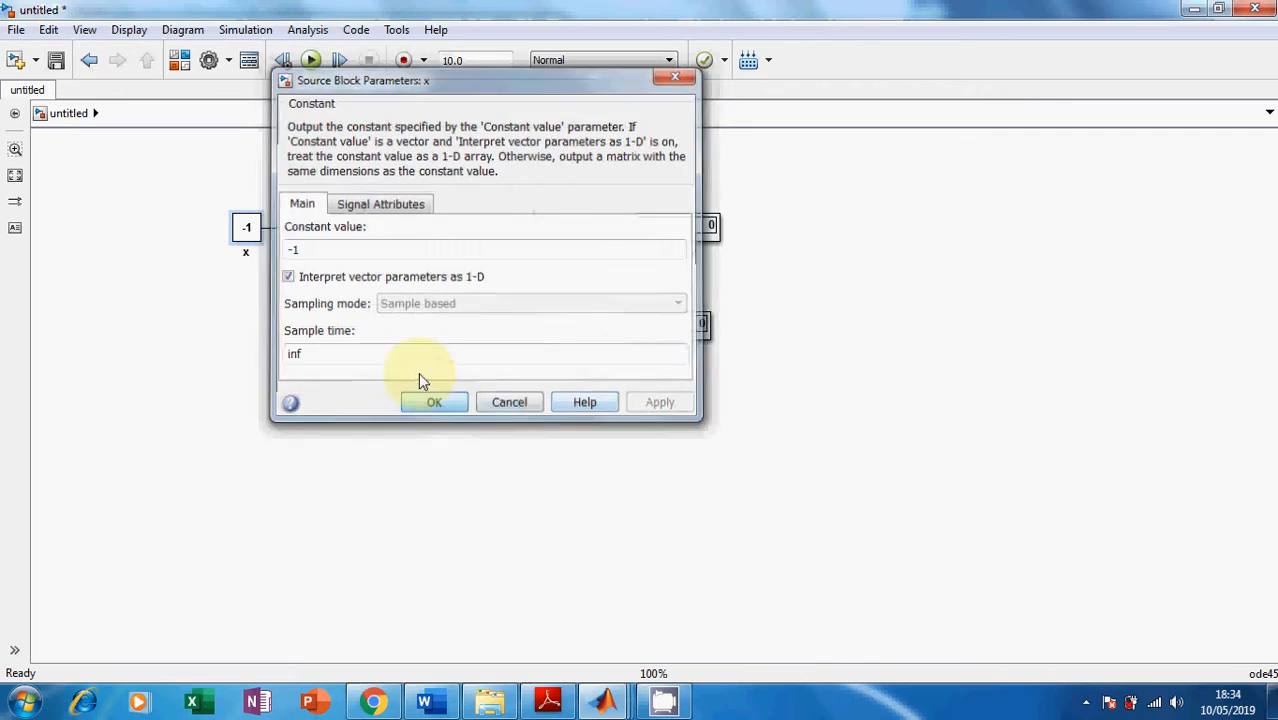
{"action": "left_click", "coordinate": [311, 61]}
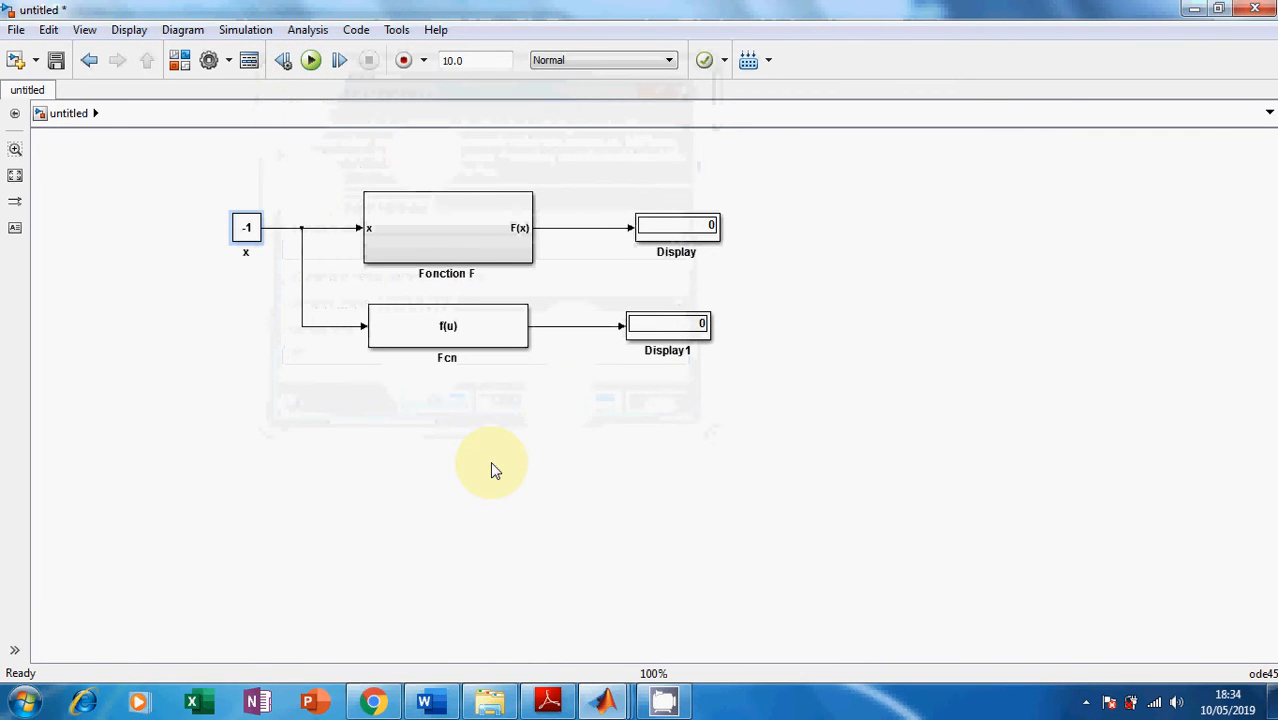
{"action": "left_click", "coordinate": [445, 379]}
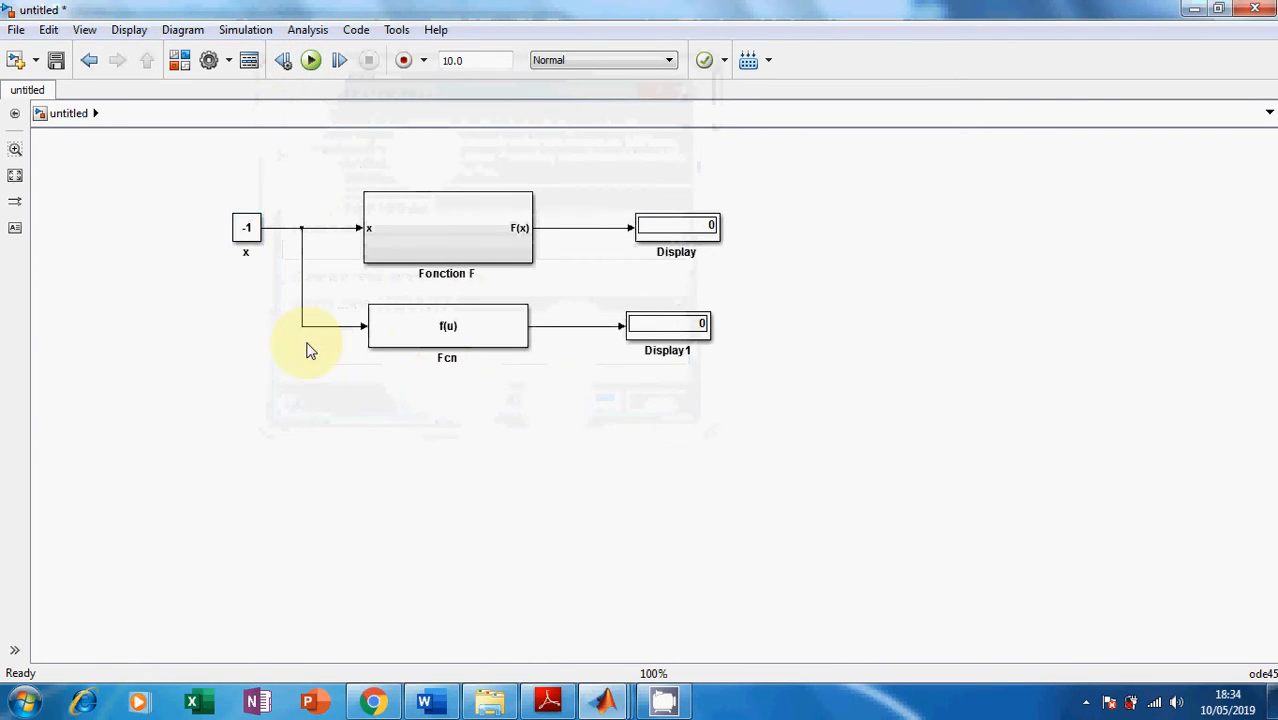
- Add a MATLAB Function block from User-Defined Functions, branch the x signal to its input, and align it directly under the Fcn block
{"action": "left_click", "coordinate": [179, 60]}
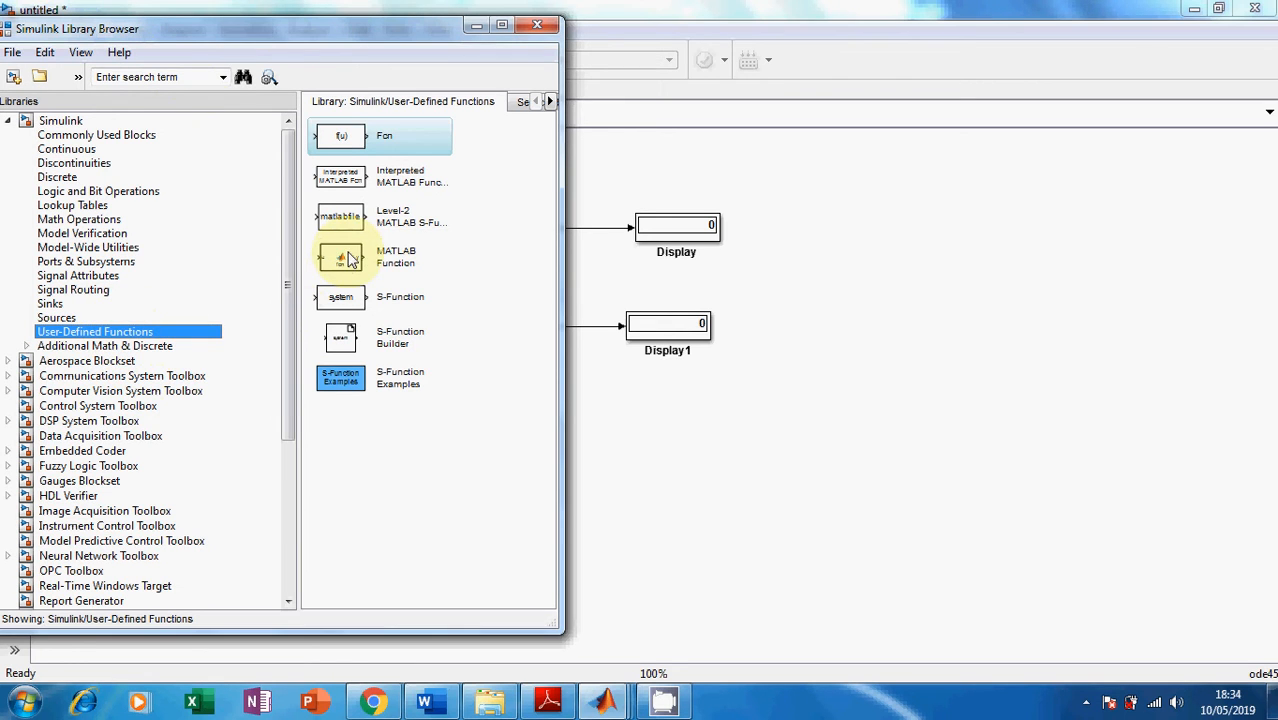
{"action": "left_click_drag", "start_coordinate": [342, 258], "coordinate": [562, 406]}
{"action": "left_click_drag", "start_coordinate": [396, 429], "coordinate": [302, 325]}
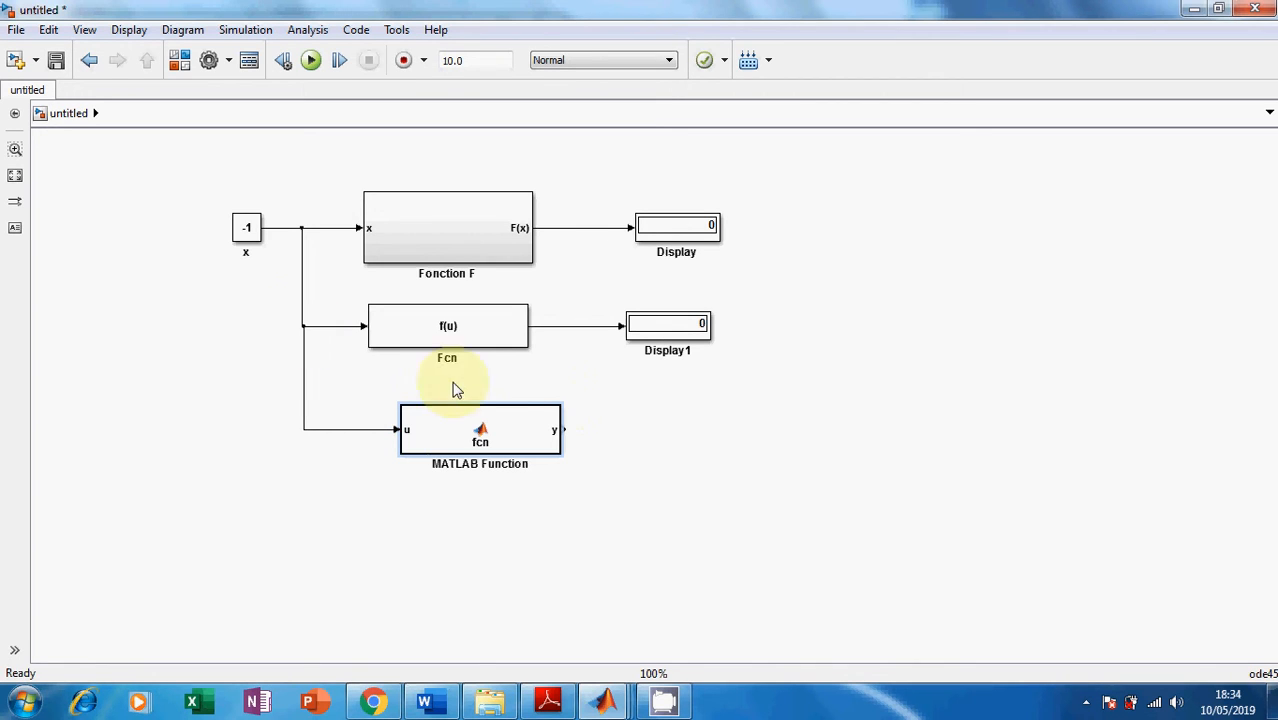
{"action": "left_click_drag", "start_coordinate": [499, 431], "coordinate": [466, 427]}
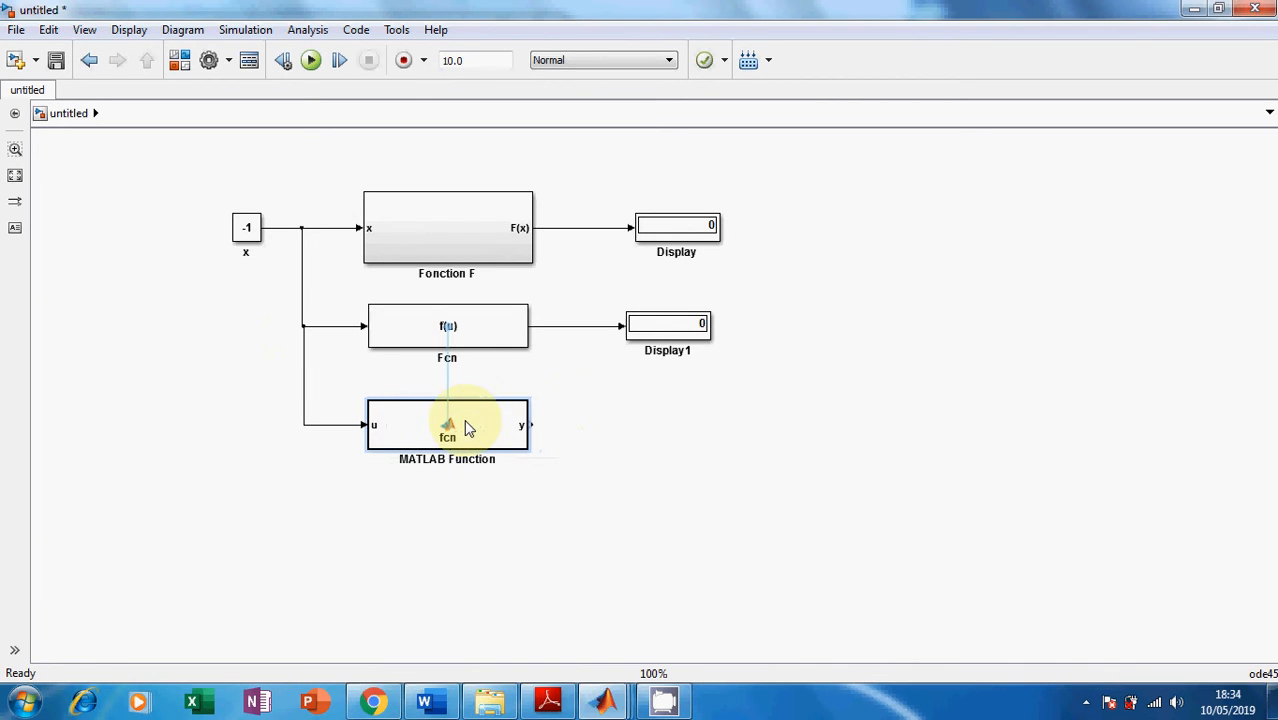
- Copy Display1 to the right of the MATLAB Function block and connect the block's y output to the copy
{"action": "left_click", "coordinate": [458, 329]}
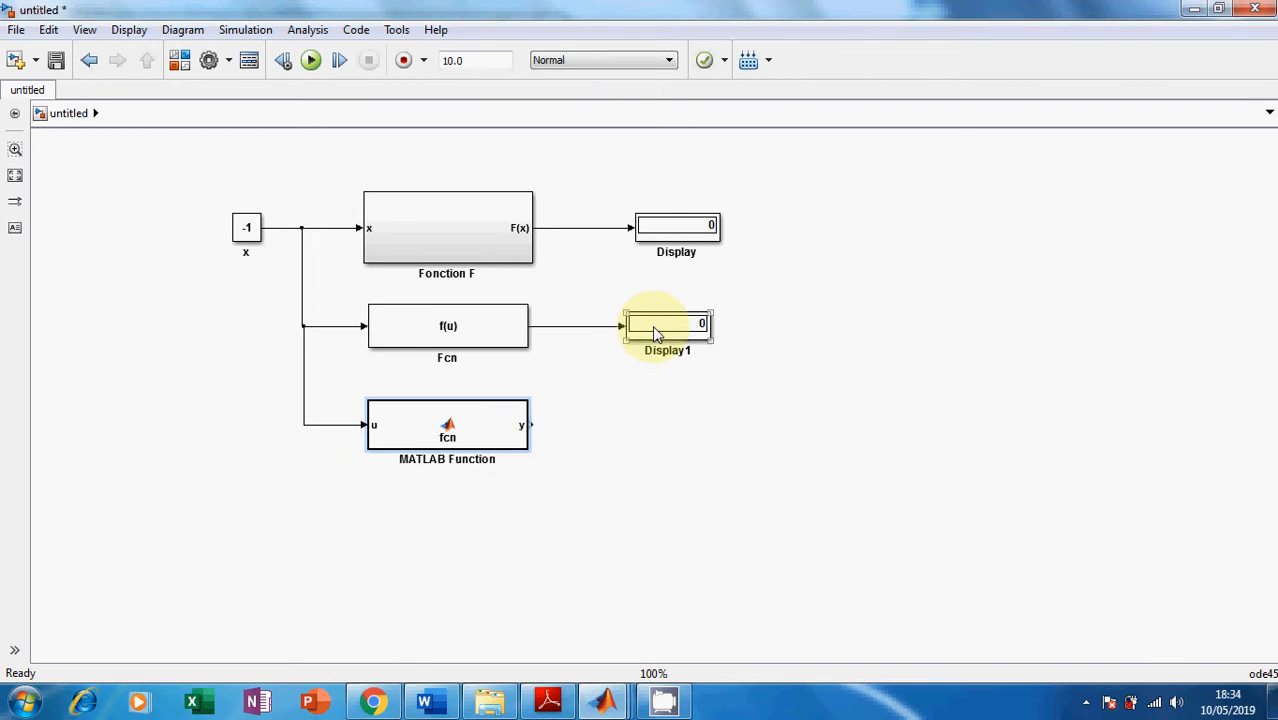
{"action": "left_click_drag", "start_coordinate": [657, 334], "coordinate": [647, 431]}
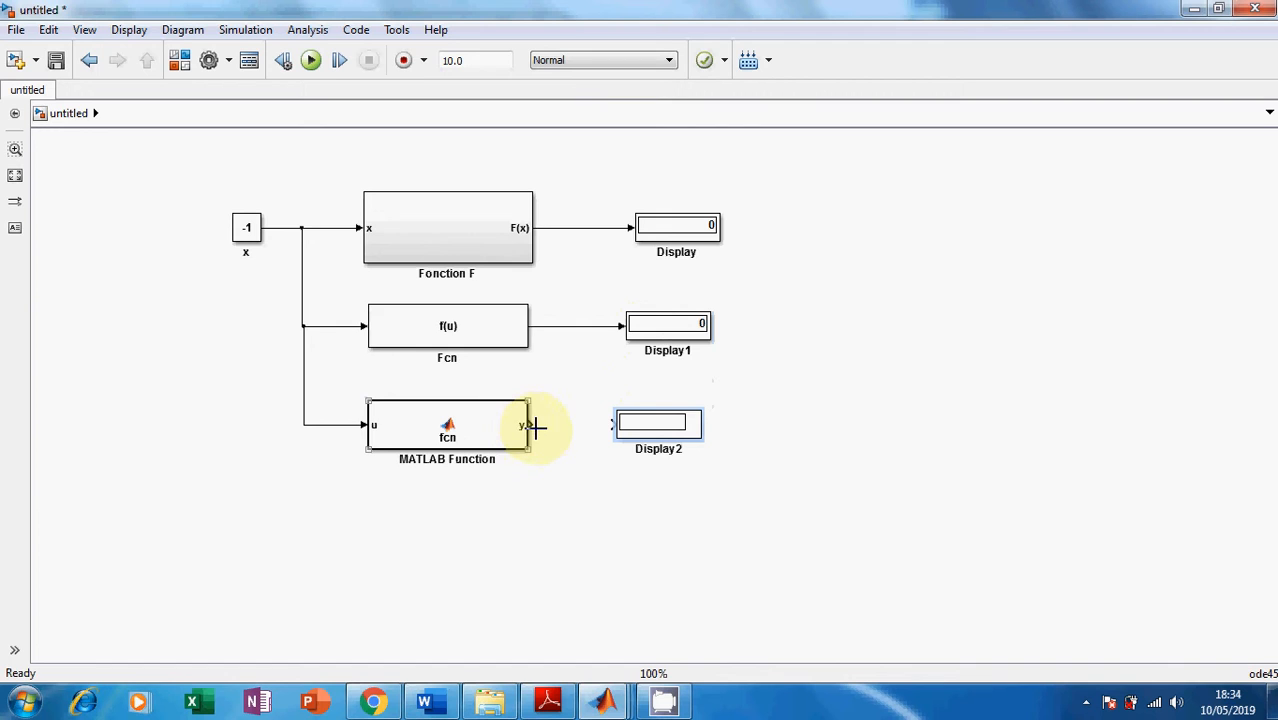
{"action": "left_click_drag", "start_coordinate": [531, 424], "coordinate": [612, 424]}
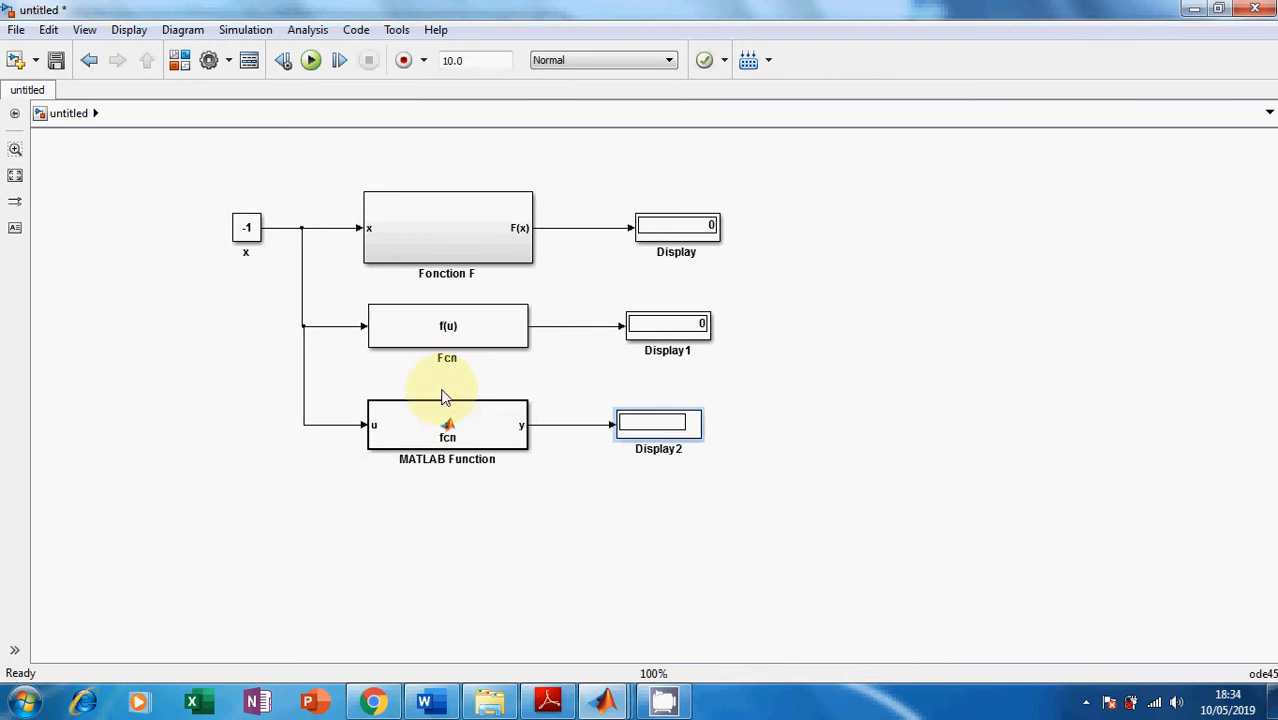
- Open the MATLAB Function block's code and consult the f(x) formula in the Word document
{"action": "double_click", "coordinate": [456, 438]}
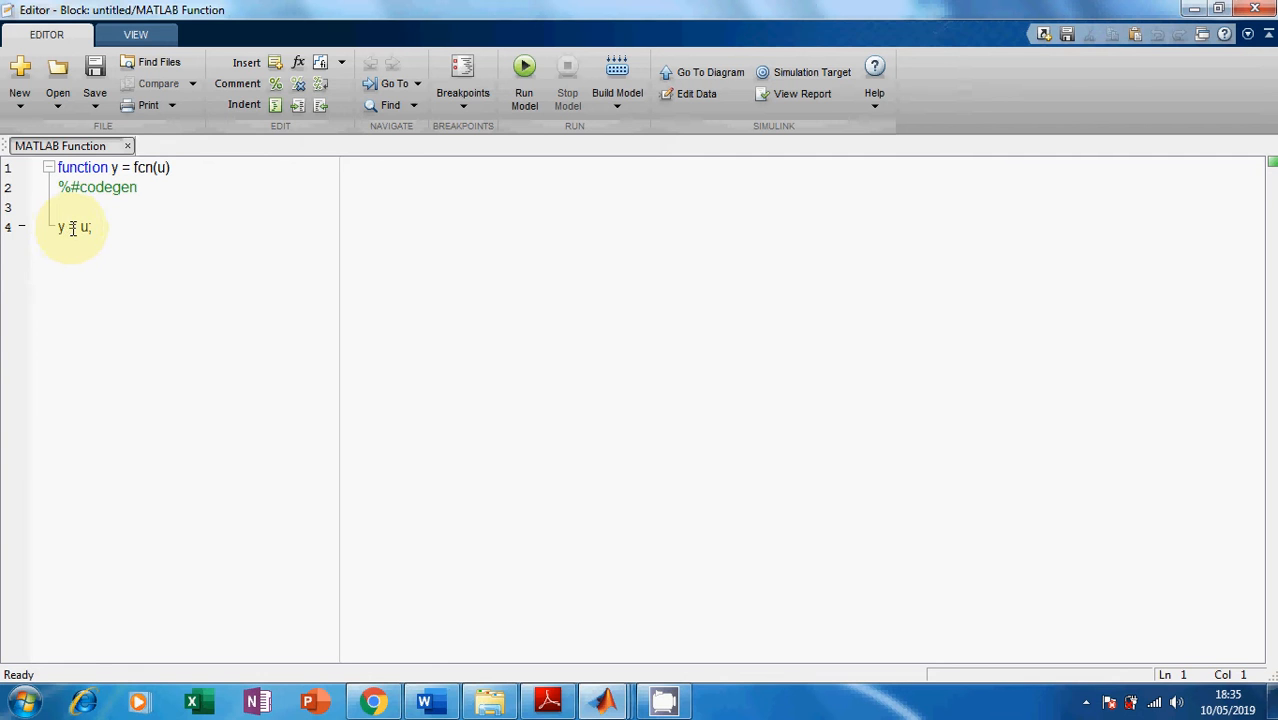
{"action": "left_click", "coordinate": [424, 702]}
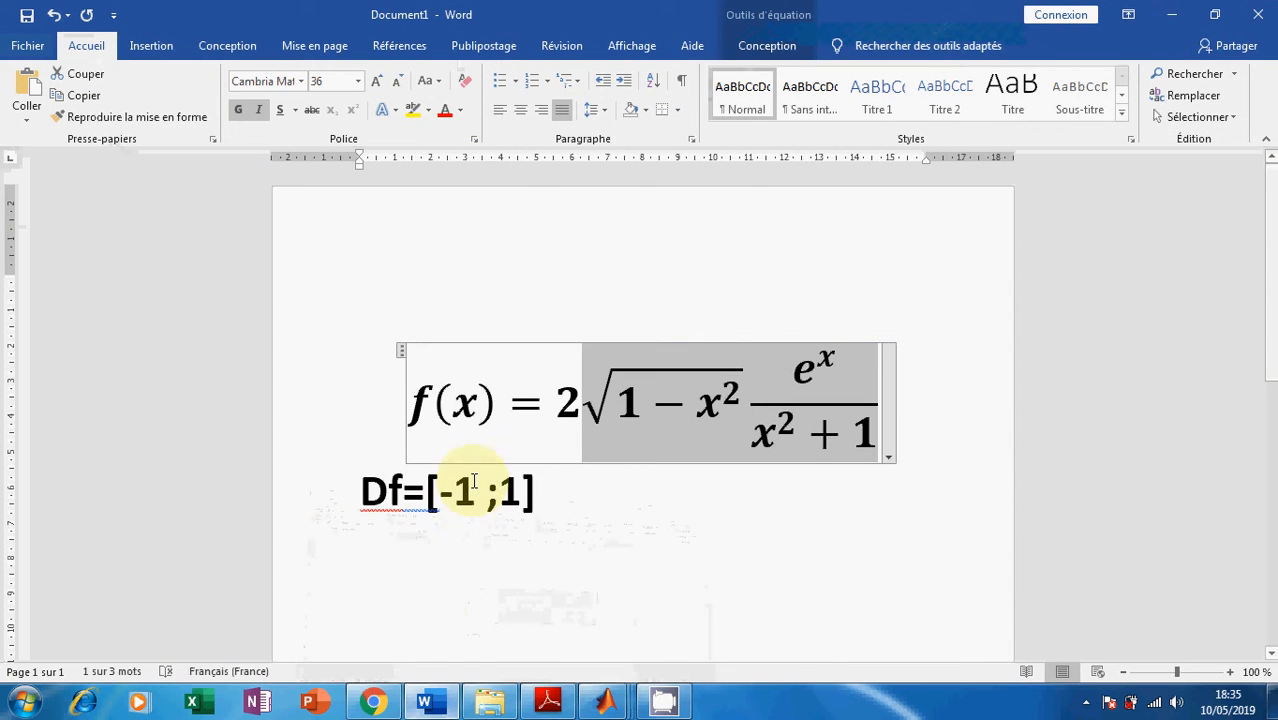
{"action": "left_click", "coordinate": [1172, 14]}
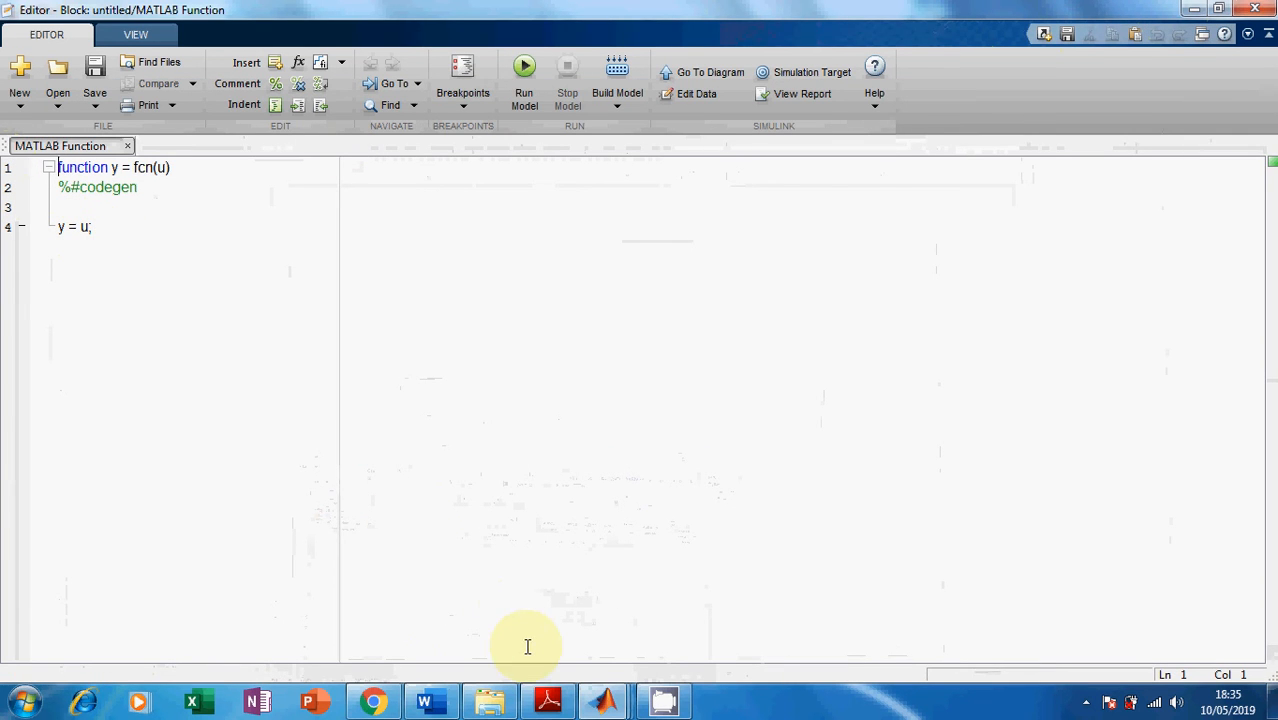
- Reuse the Fcn block's expression in the MATLAB Function code as y = 2*(sqrt(1-u^2))*(exp(u))/(1+u^2); and close the editor
{"action": "left_click", "coordinate": [630, 702]}
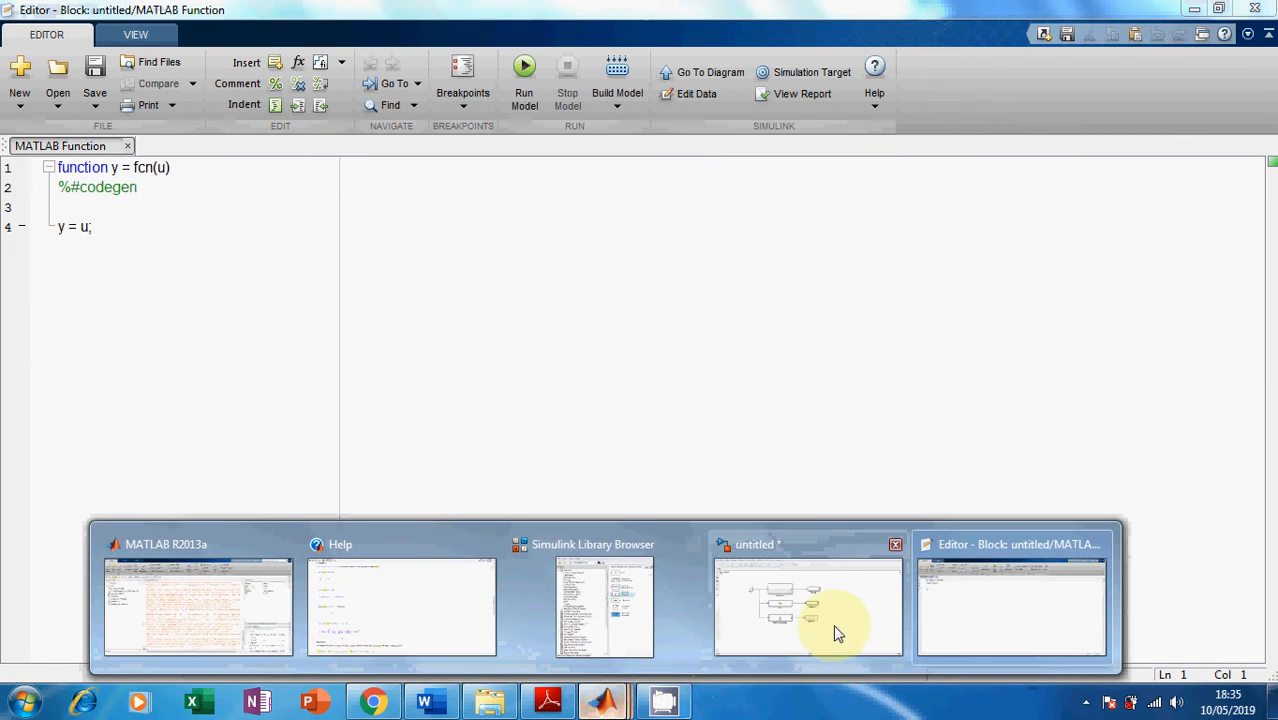
{"action": "left_click", "coordinate": [817, 632]}
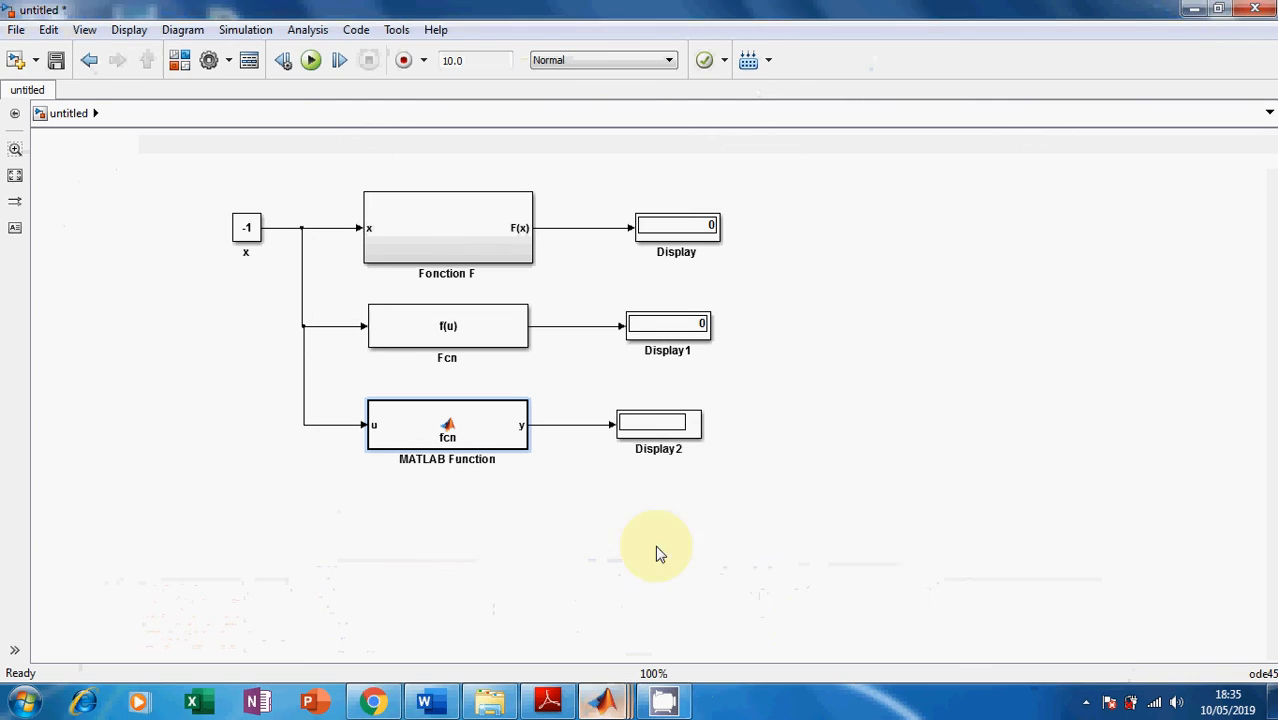
{"action": "double_click", "coordinate": [485, 322]}
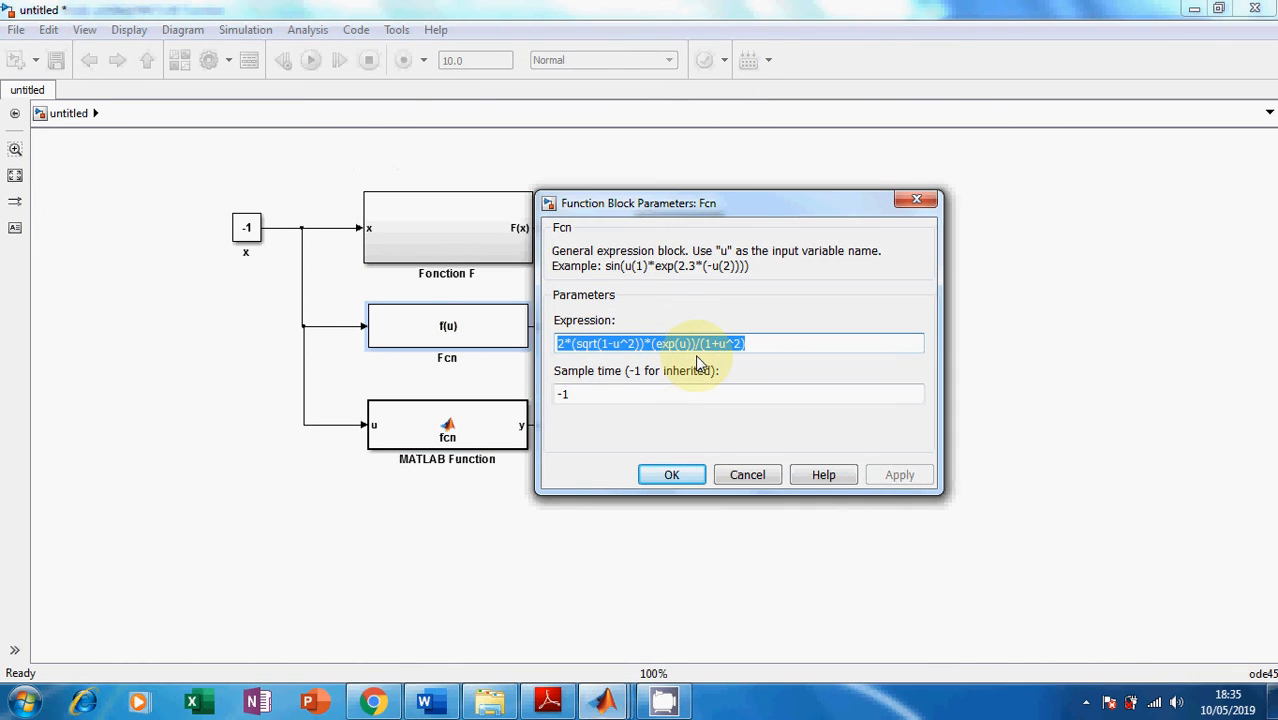
{"action": "left_click", "coordinate": [670, 476]}
{"action": "left_click", "coordinate": [422, 436]}
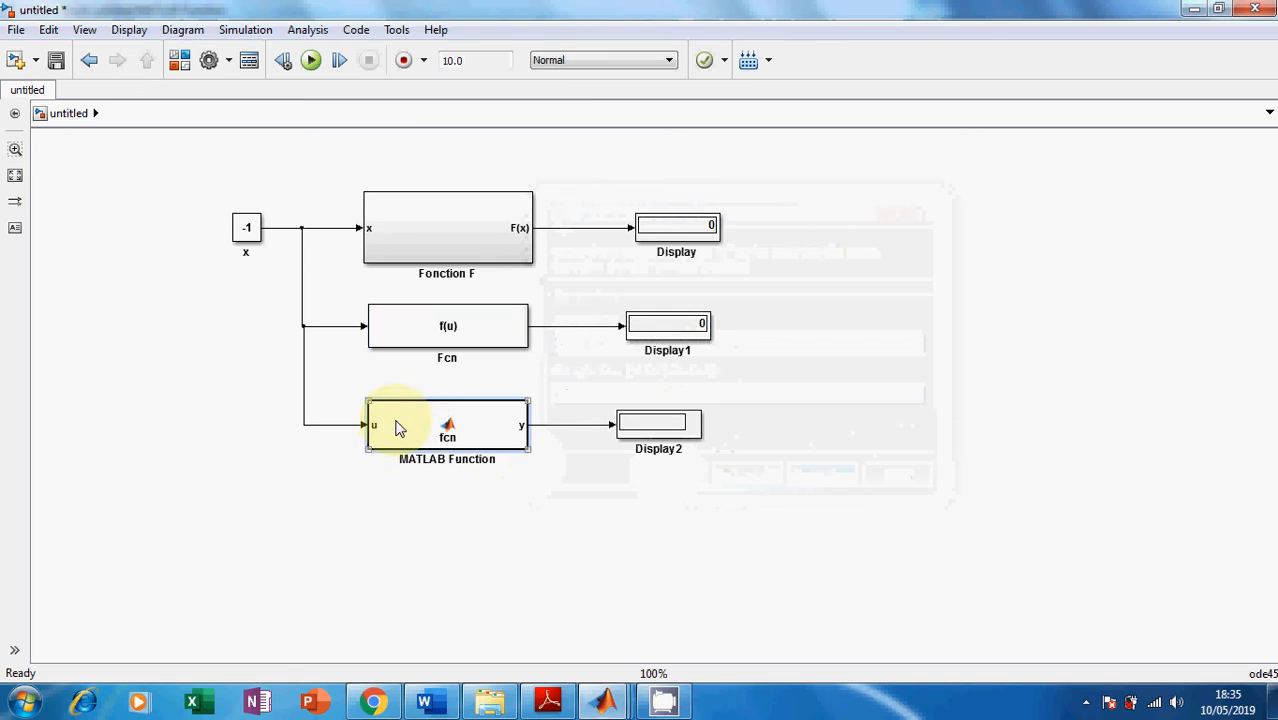
{"action": "double_click", "coordinate": [418, 436]}
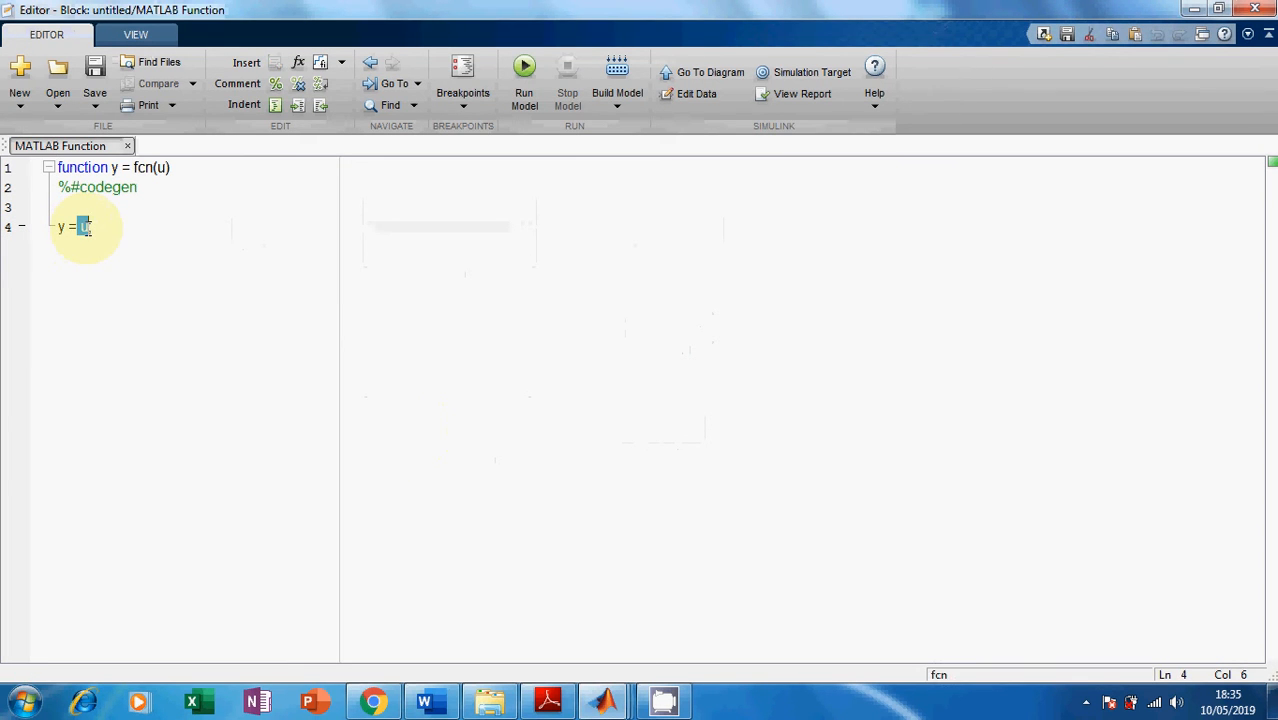
{"action": "type", "text": "2*(sqrt(1-u^2))*(exp(u))/(1+u^2)"}
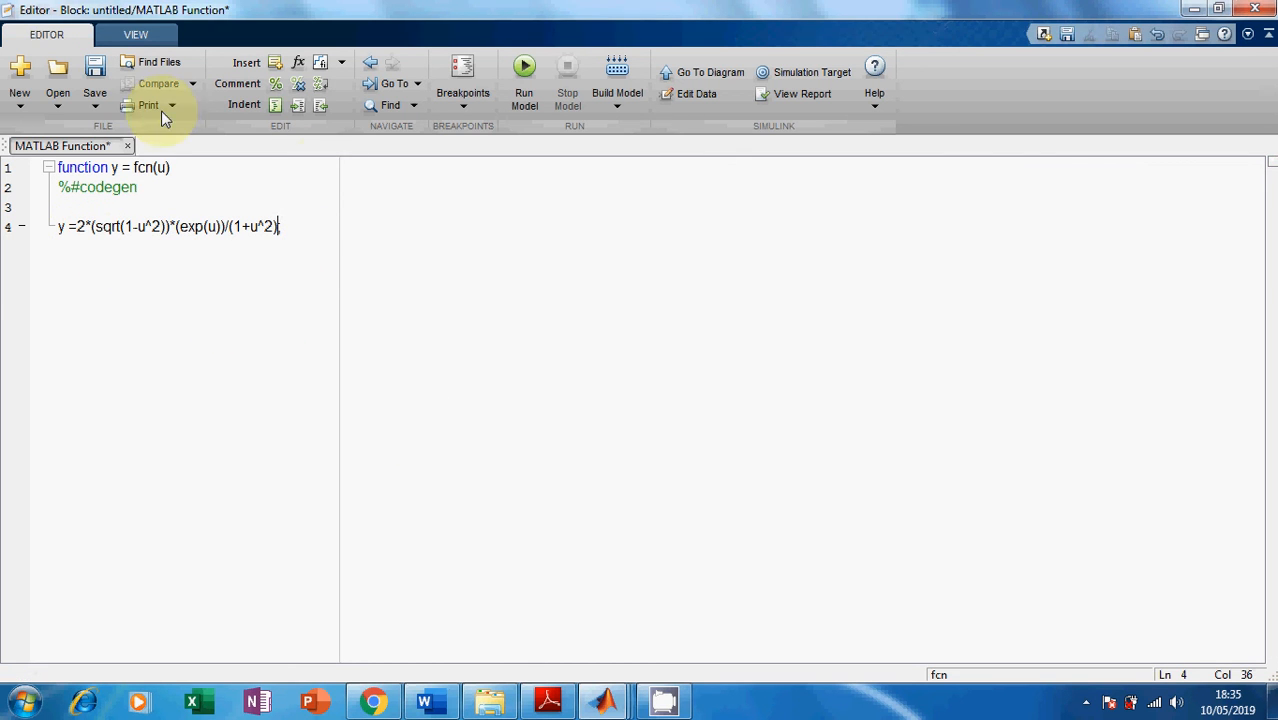
{"action": "type", "text": ";"}
{"action": "left_click", "coordinate": [1255, 9]}
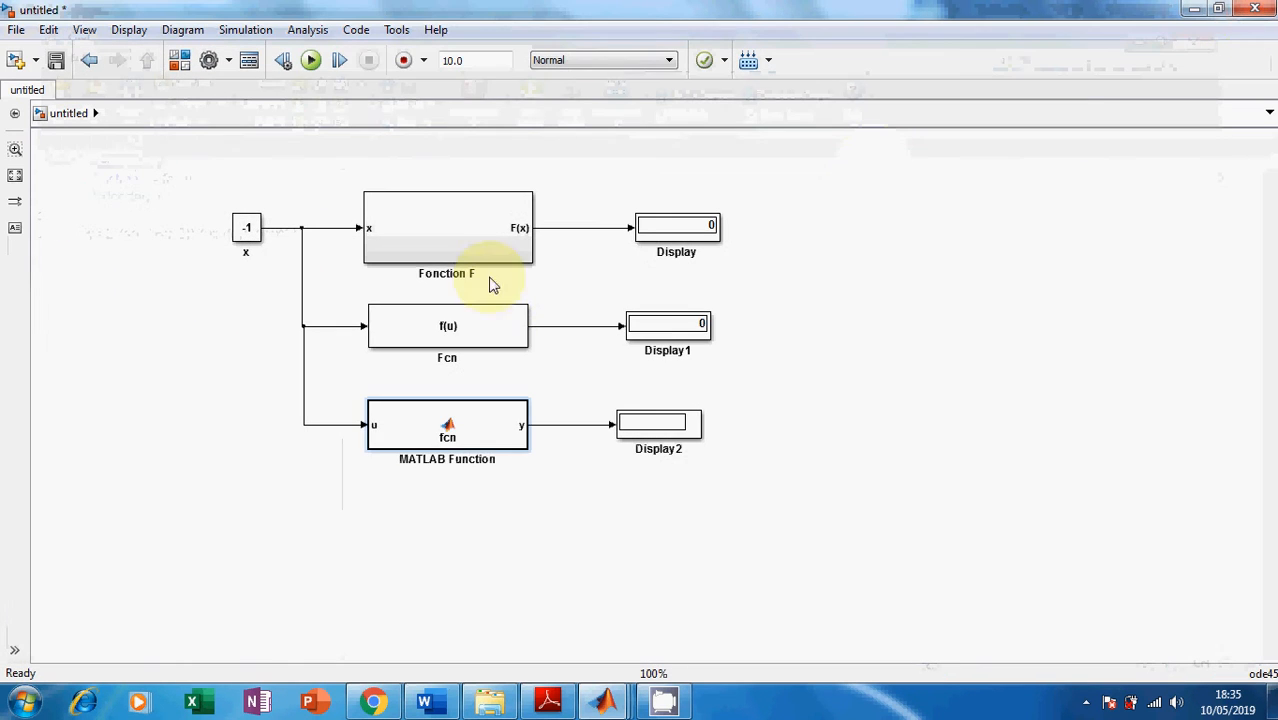
- Run the simulation with x at -1, then set the x constant to -0.5 and run it again to compare all three displays
{"action": "left_click", "coordinate": [312, 62]}
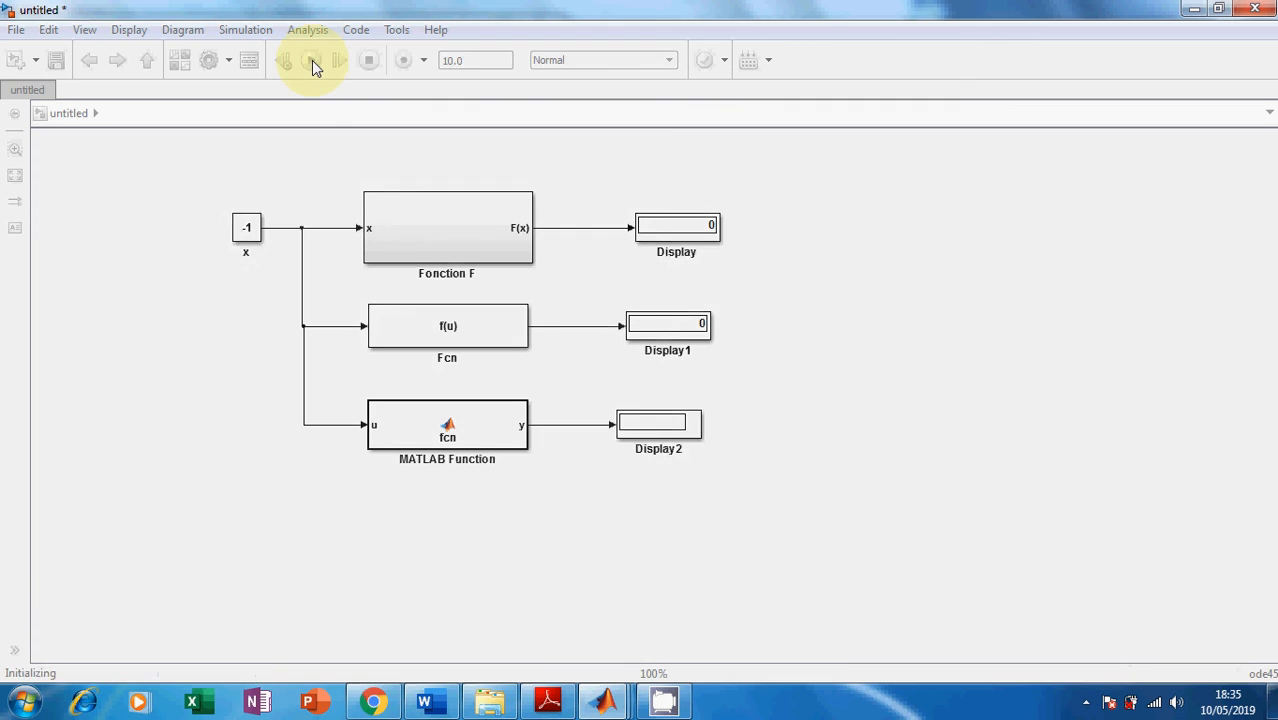
{"action": "double_click", "coordinate": [248, 228]}
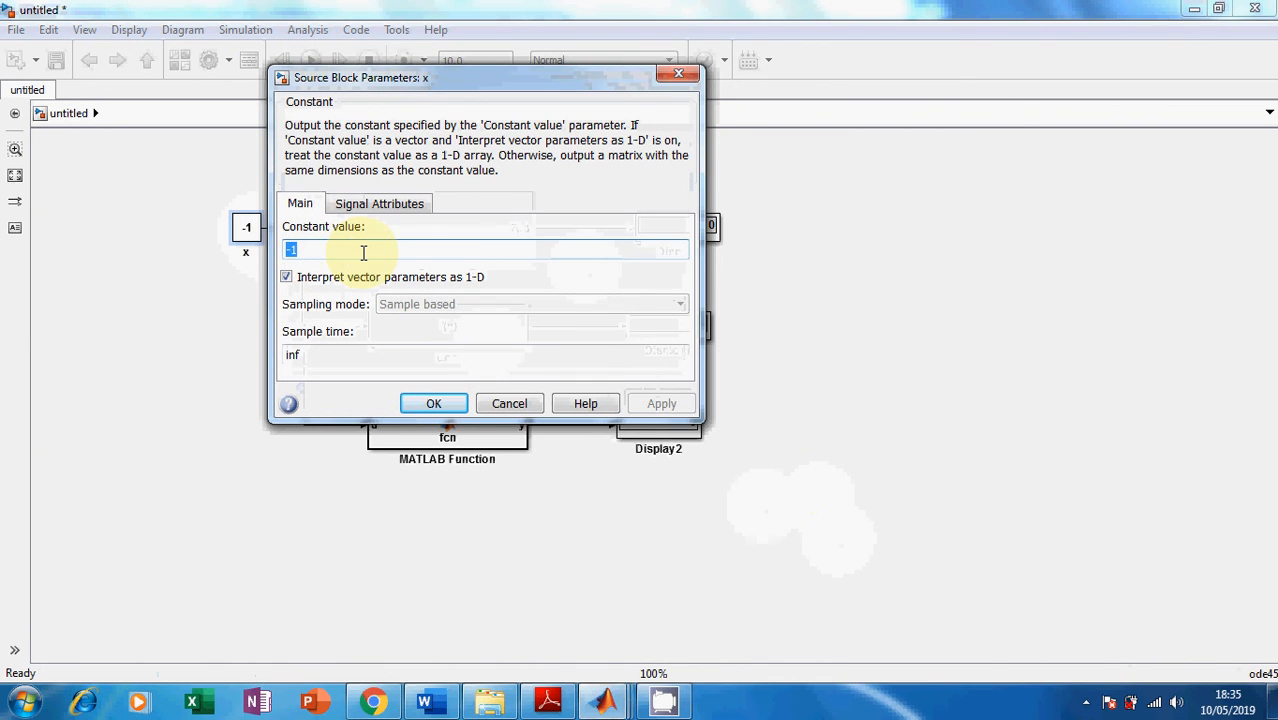
{"action": "type", "text": "-0"}
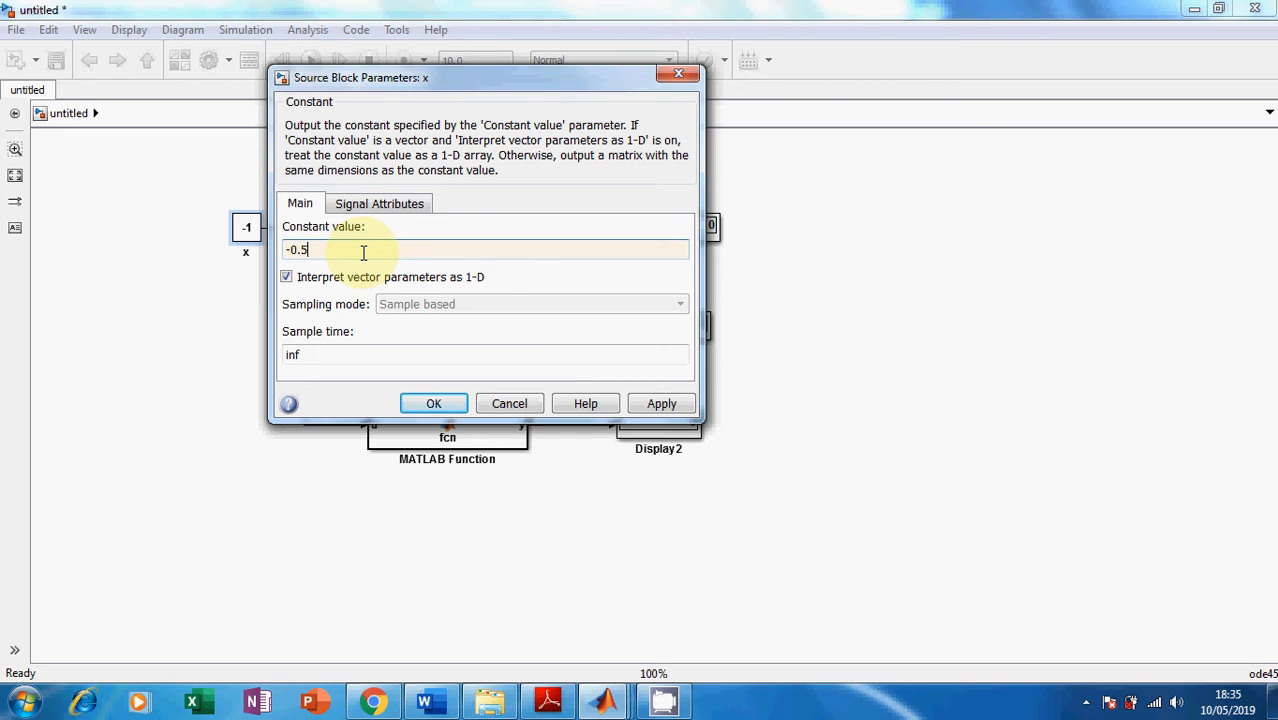
{"action": "type", "text": ".5"}
{"action": "left_click", "coordinate": [661, 403]}
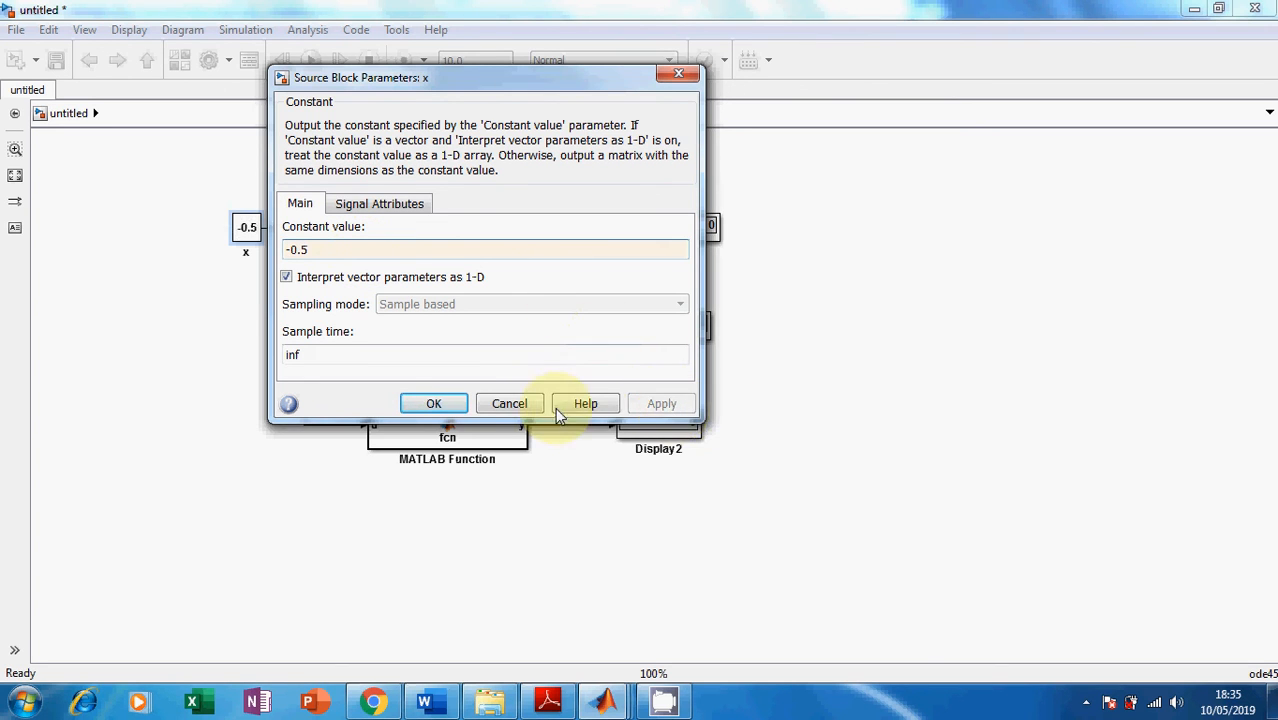
{"action": "left_click", "coordinate": [437, 403]}
{"action": "left_click", "coordinate": [310, 60]}
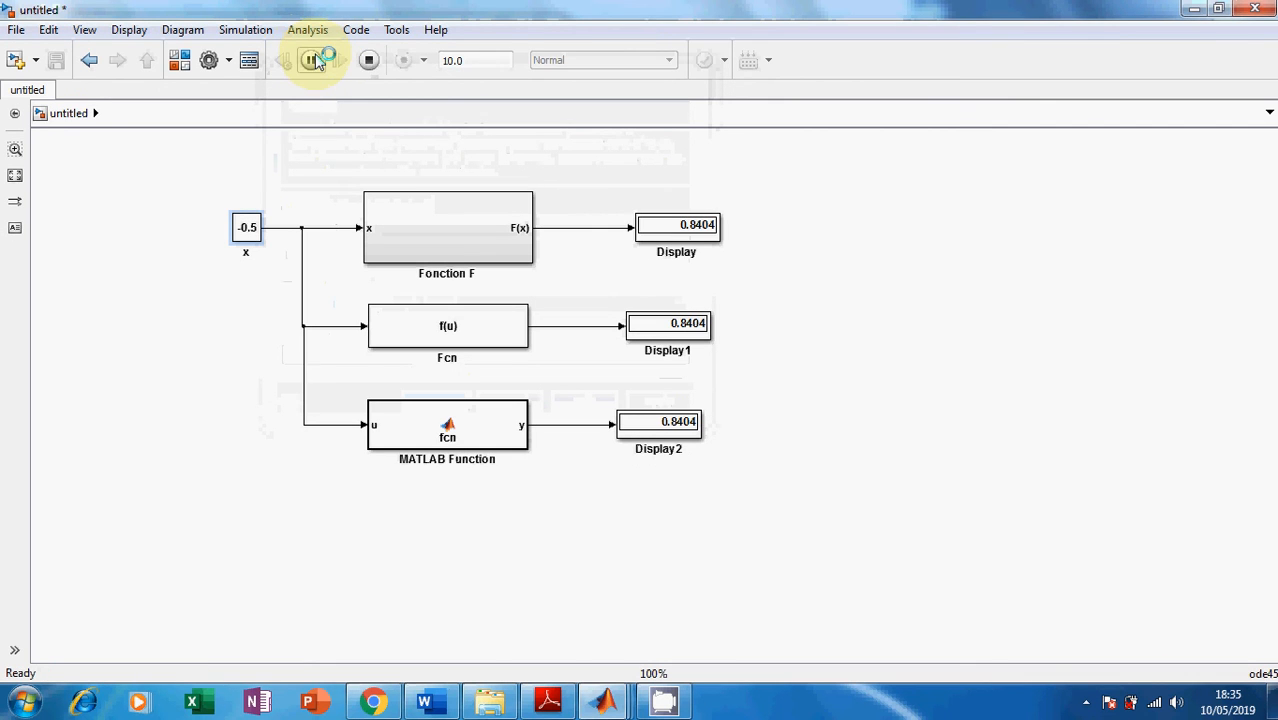
- Set the x constant to 0 and run the simulation to compare the three displays
{"action": "double_click", "coordinate": [247, 232]}
{"action": "type", "text": "0"}
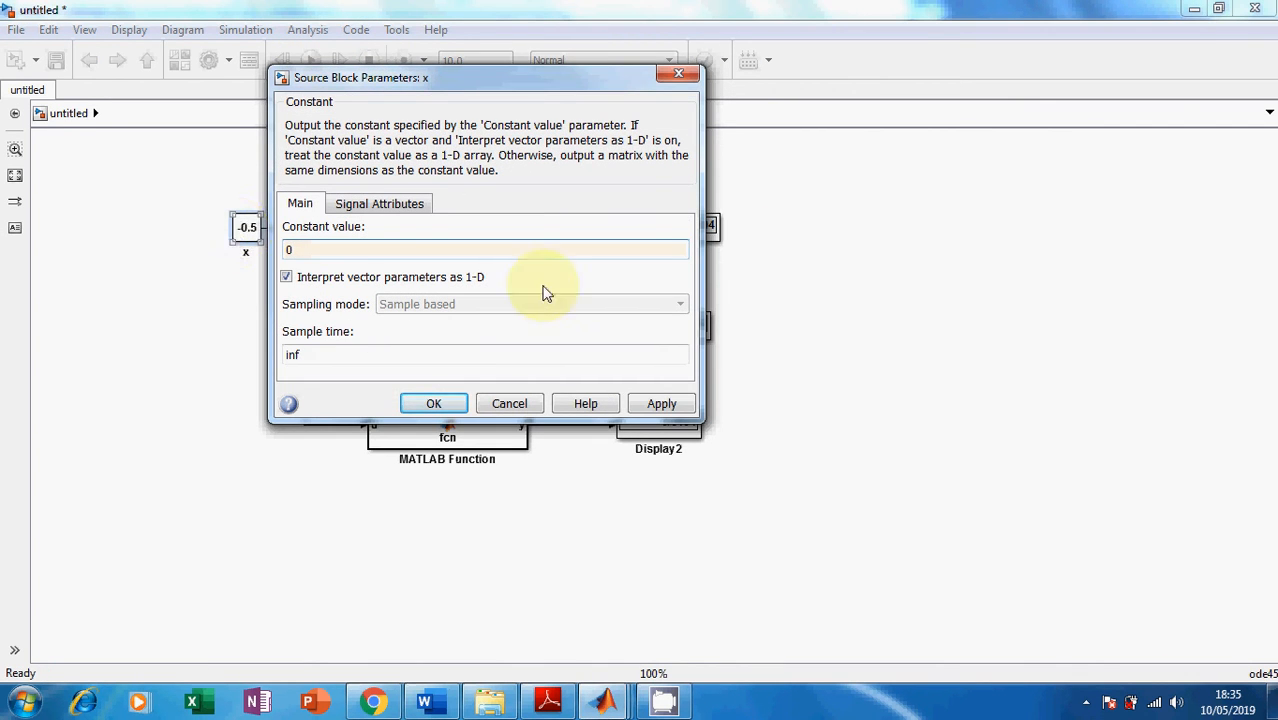
{"action": "left_click", "coordinate": [662, 403]}
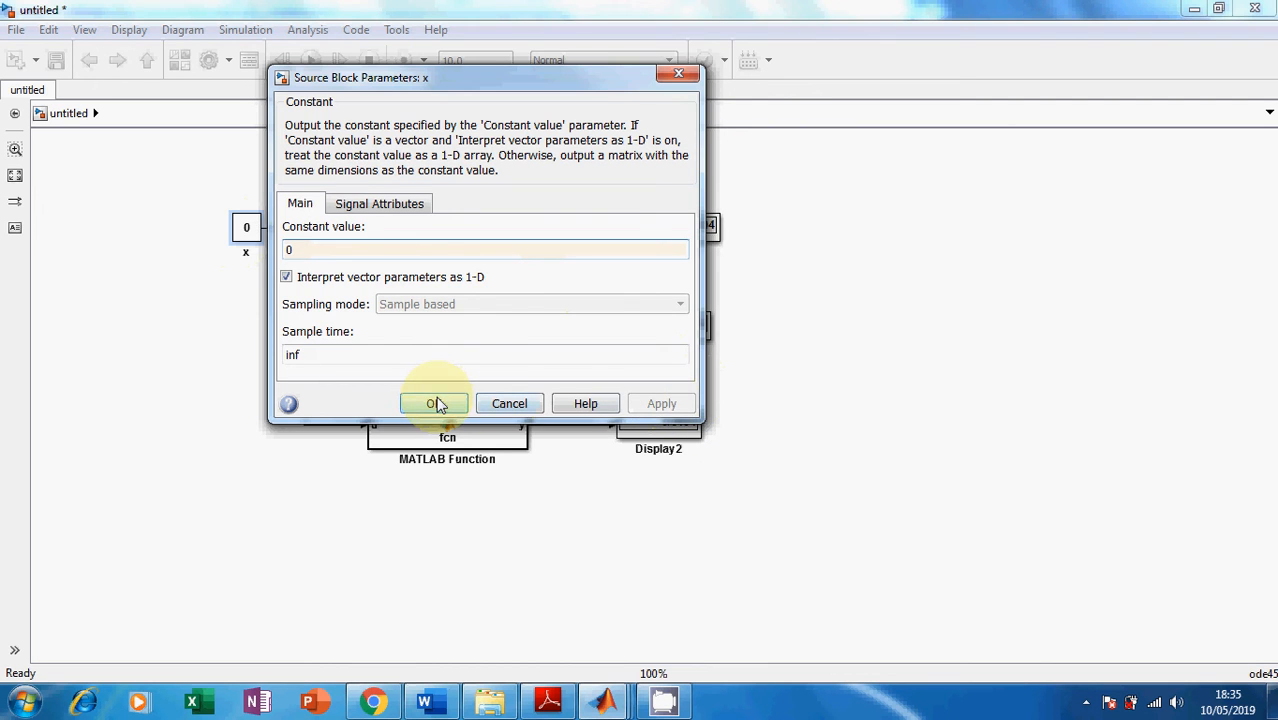
{"action": "left_click", "coordinate": [436, 403]}
{"action": "left_click", "coordinate": [312, 62]}
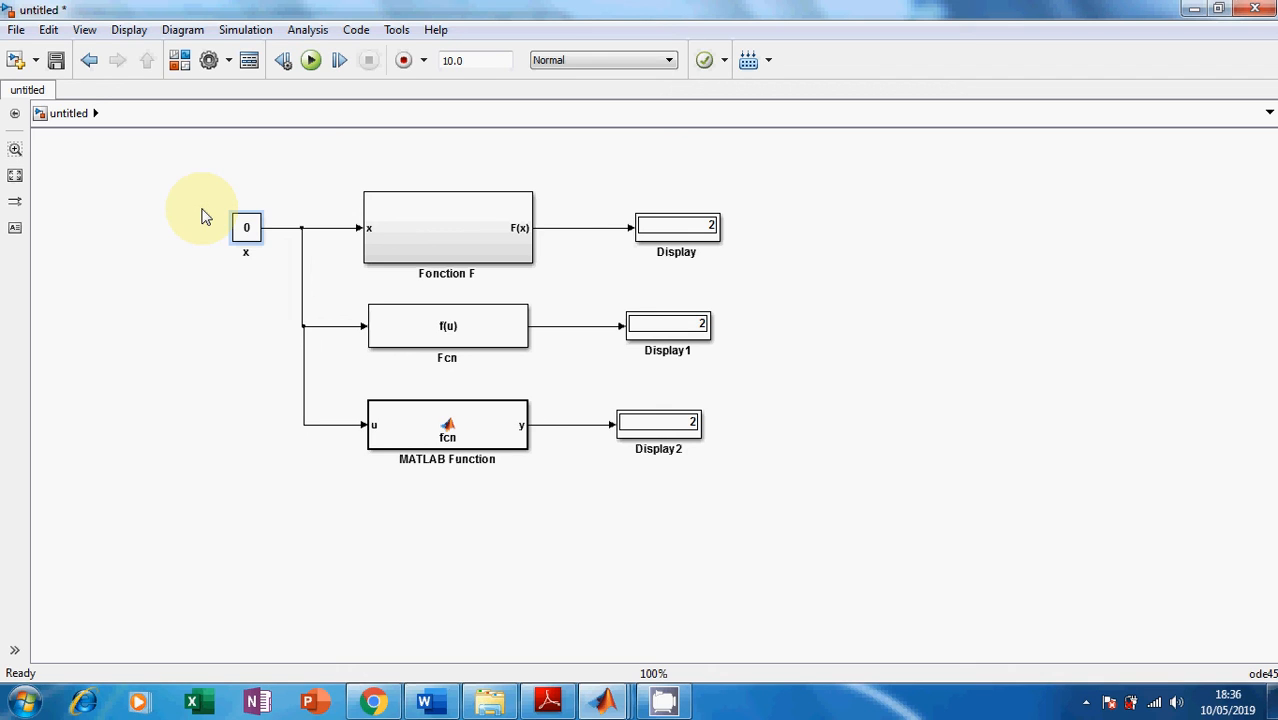
{"action": "left_click", "coordinate": [462, 238]}
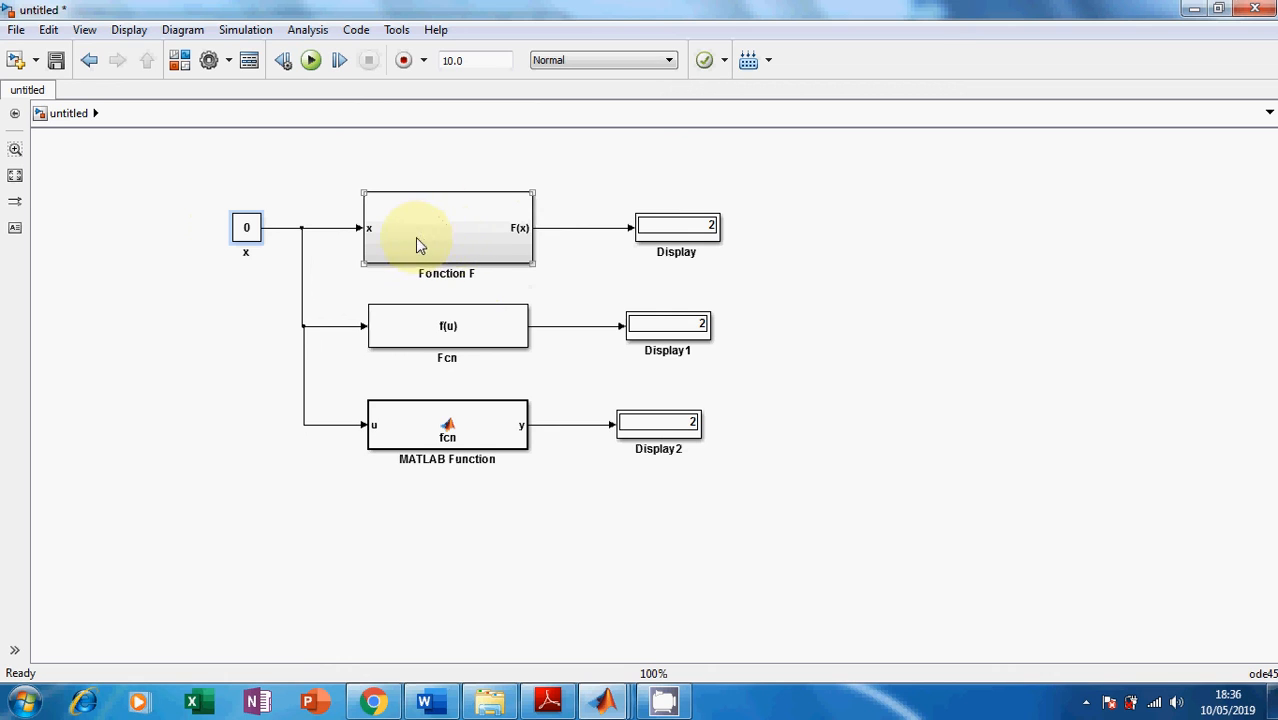
{"action": "left_click", "coordinate": [472, 332]}
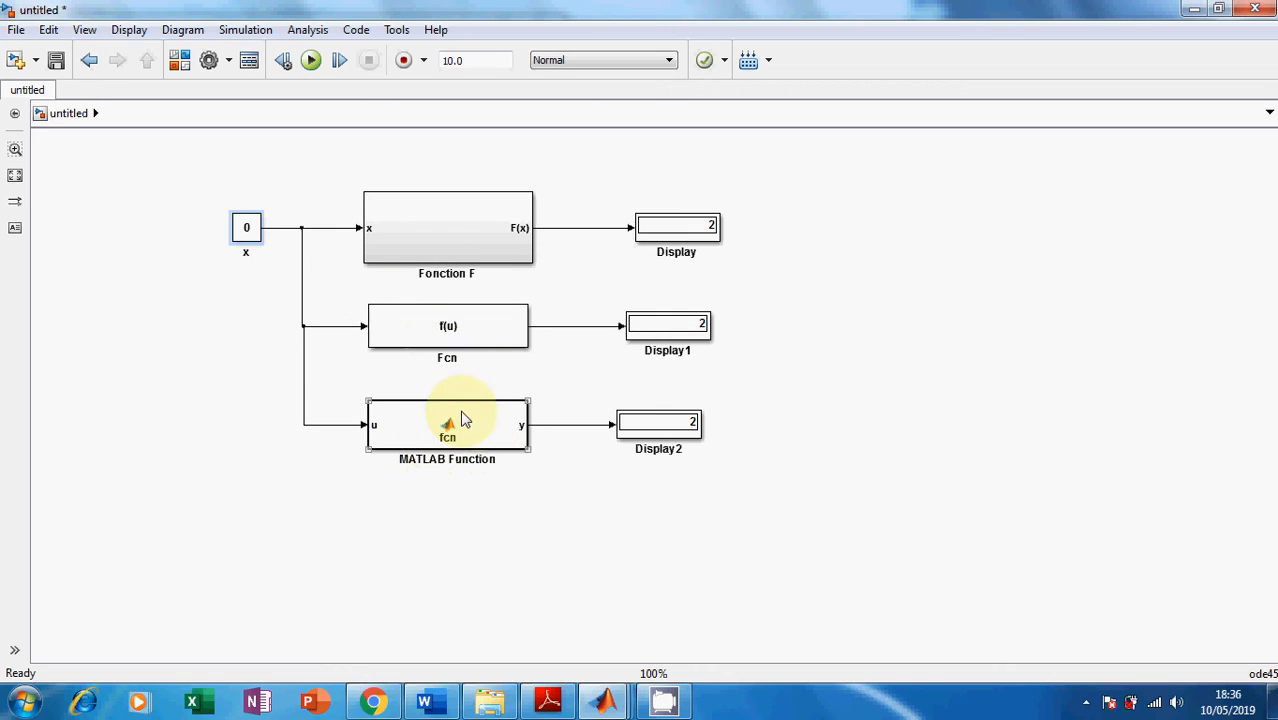
{"action": "left_click", "coordinate": [447, 440]}
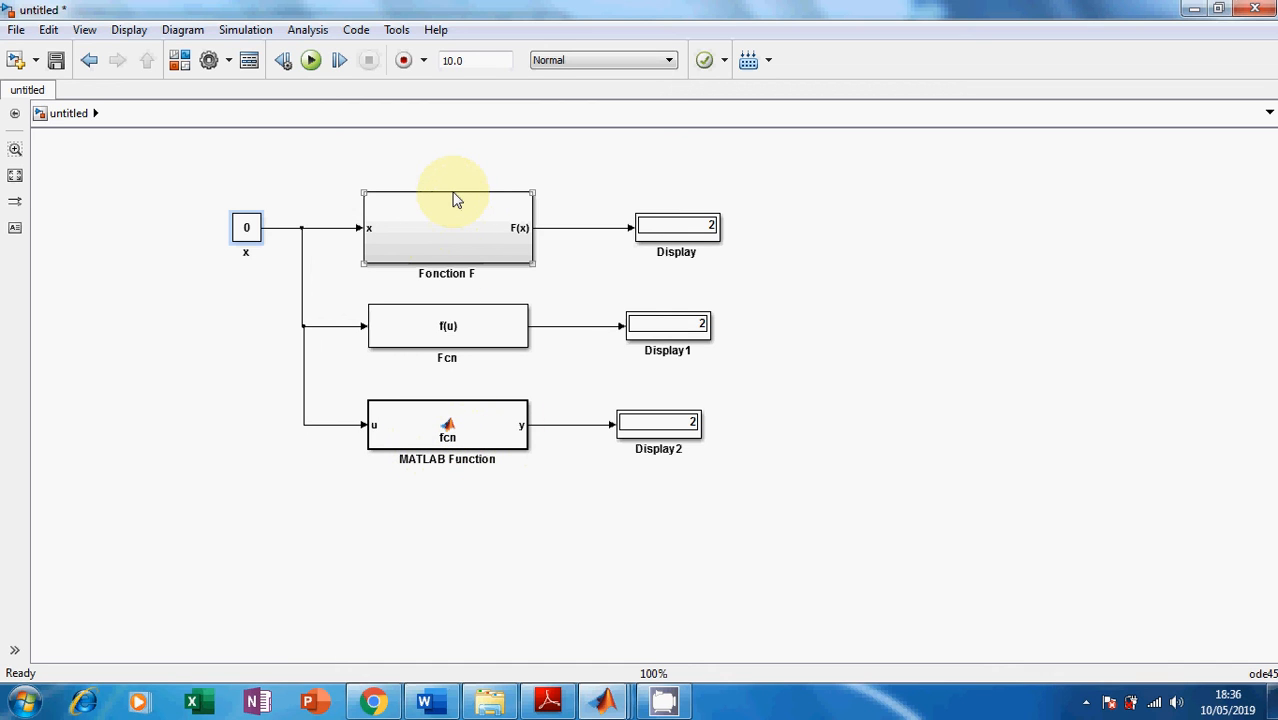
{"action": "left_click", "coordinate": [666, 703]}
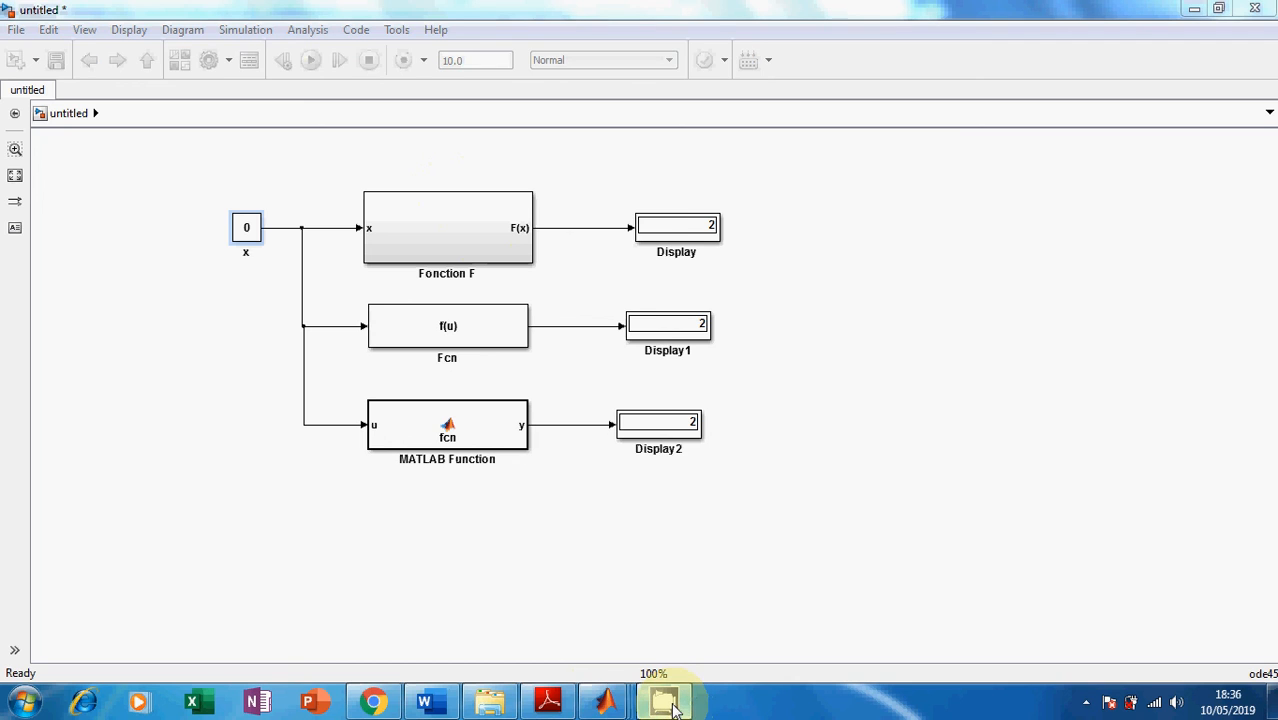
{"action": "left_click", "coordinate": [1086, 702]}
{"action": "left_click", "coordinate": [1114, 605]}
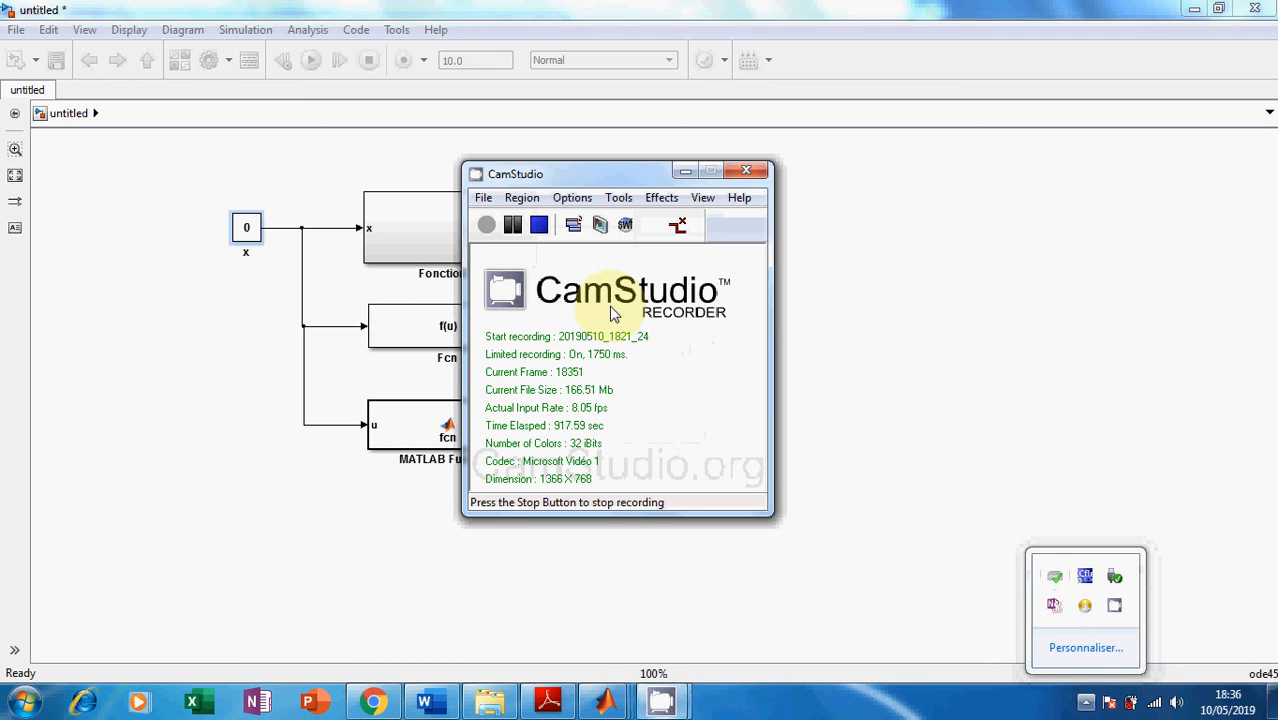